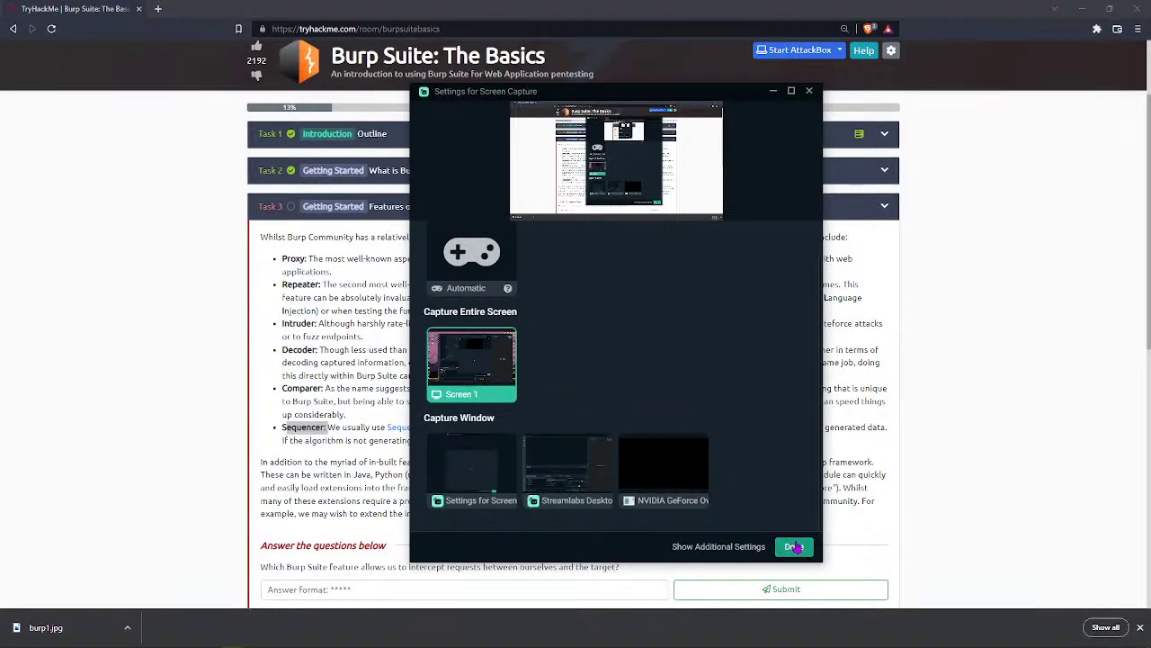
click(793, 546)
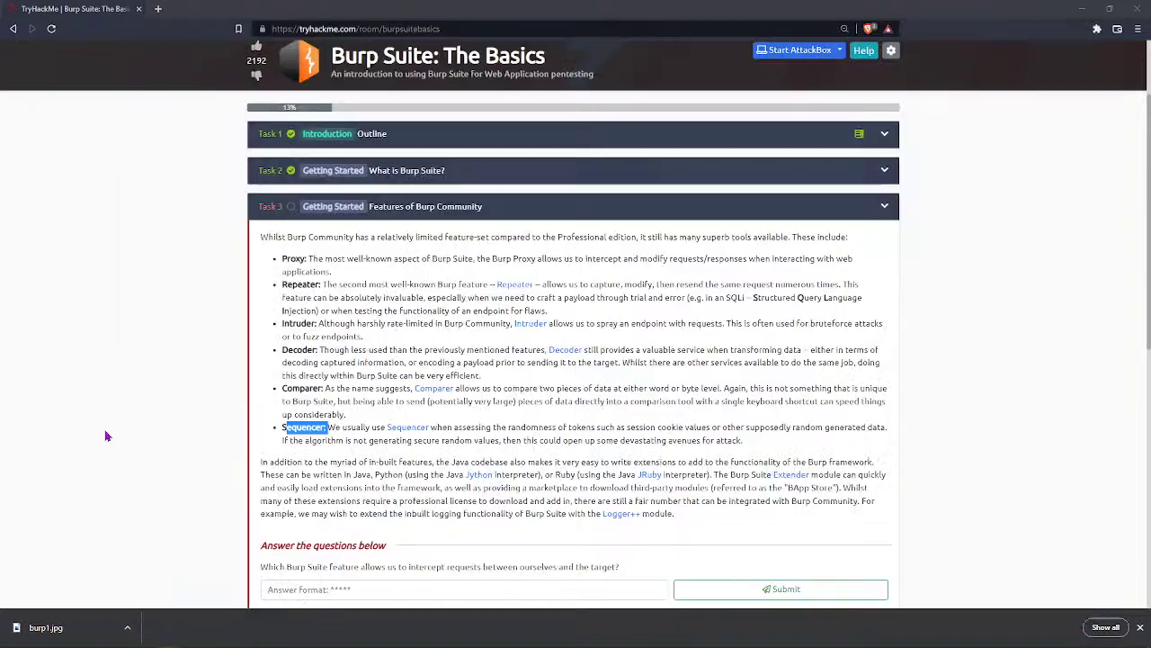
click(133, 442)
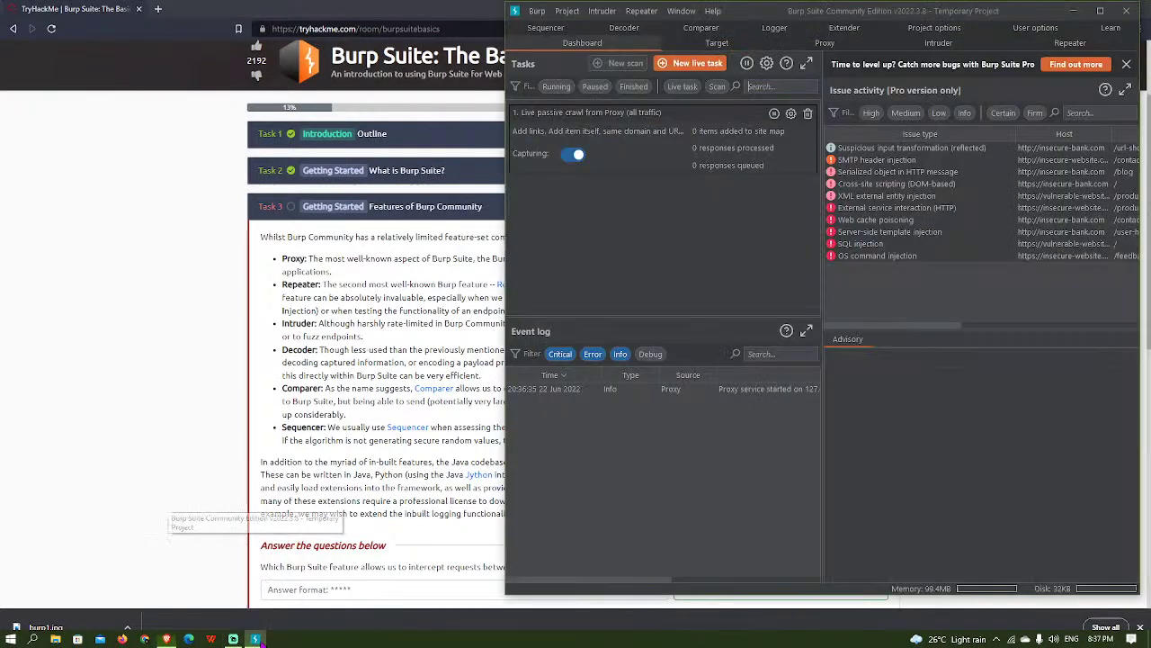
Switch to Burp Suite and look through its Proxy, Repeater, Decoder, Intruder and Sequencer tools, ending on the Dashboard.
click(254, 639)
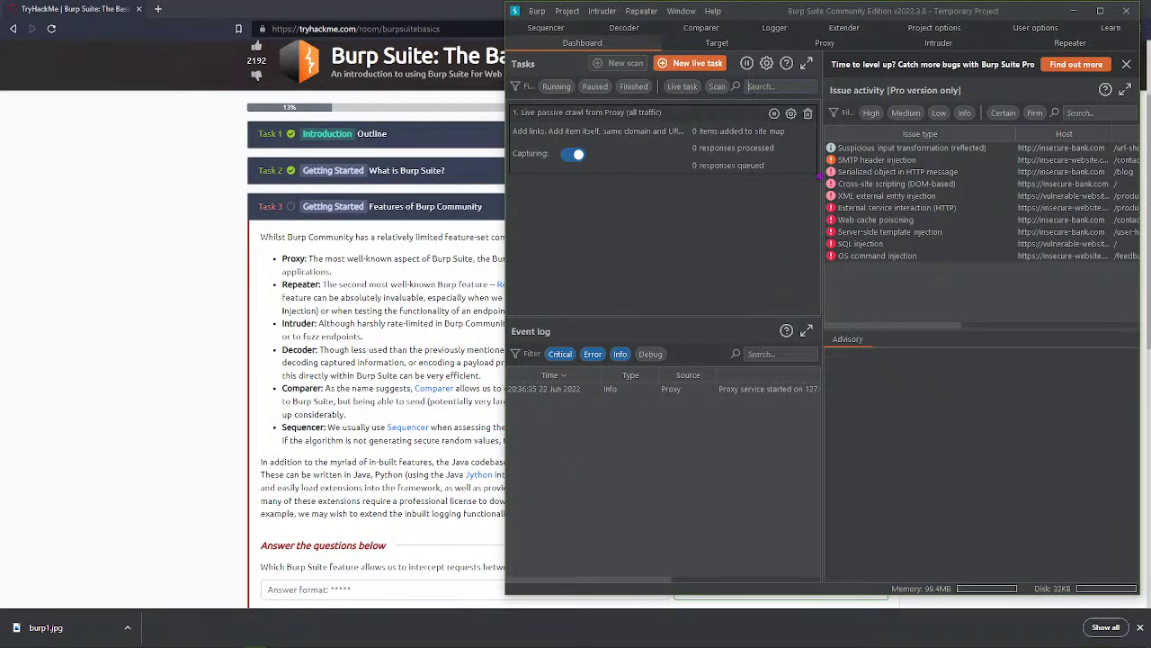
drag(285, 260, 308, 260)
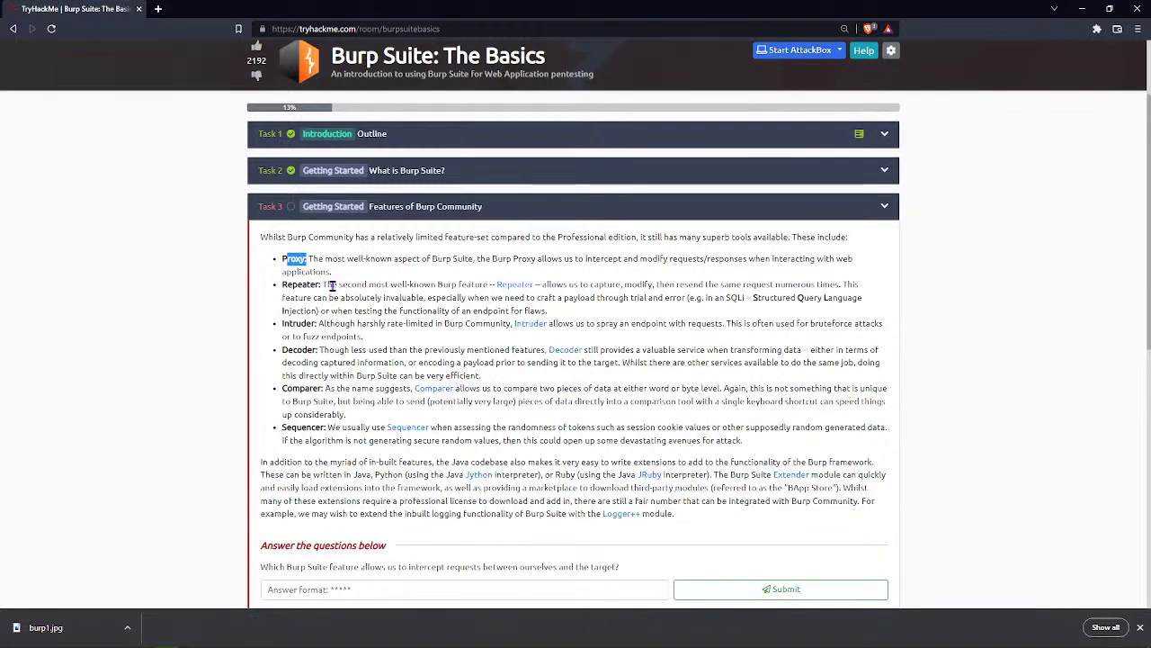
key(alt+Tab)
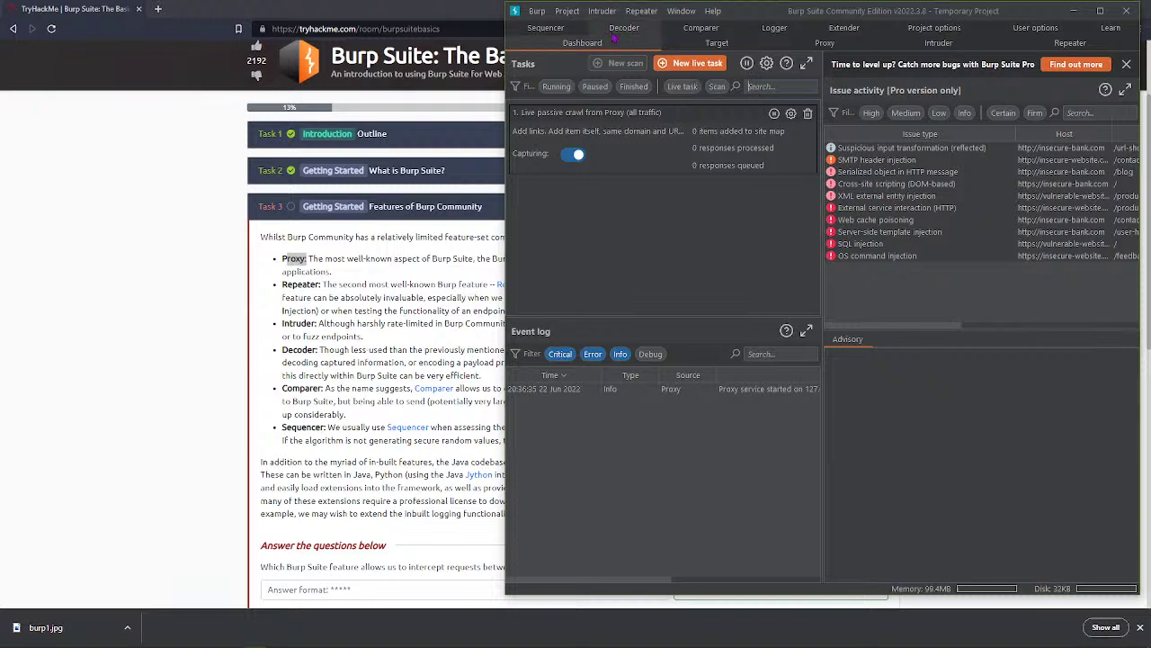
click(825, 45)
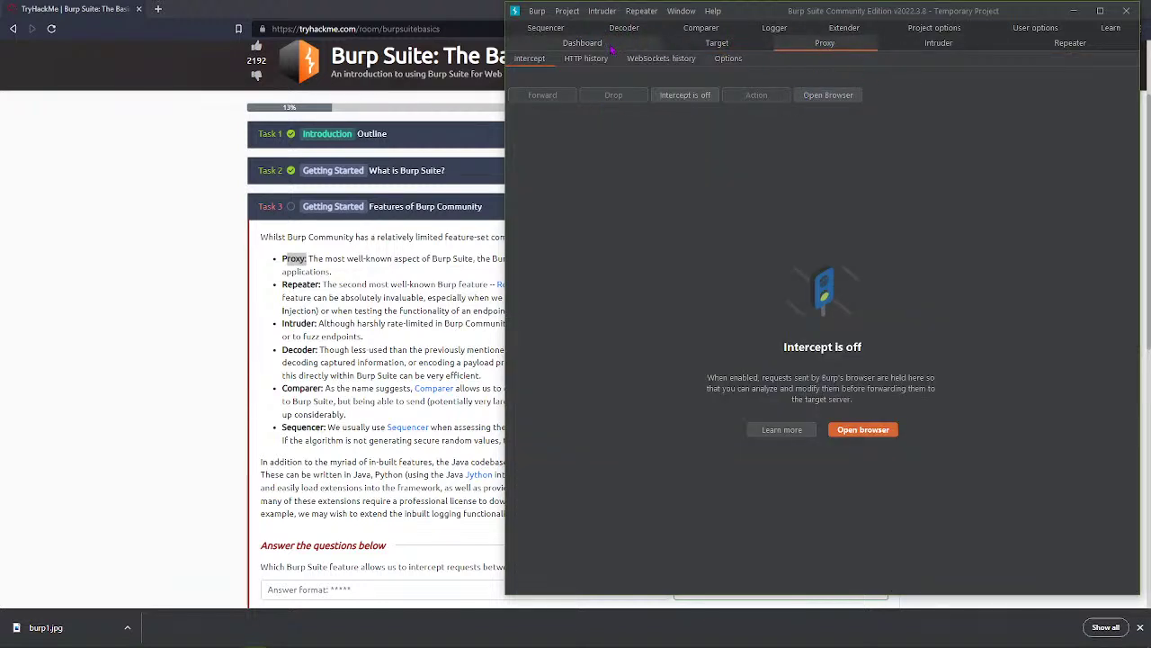
click(1070, 43)
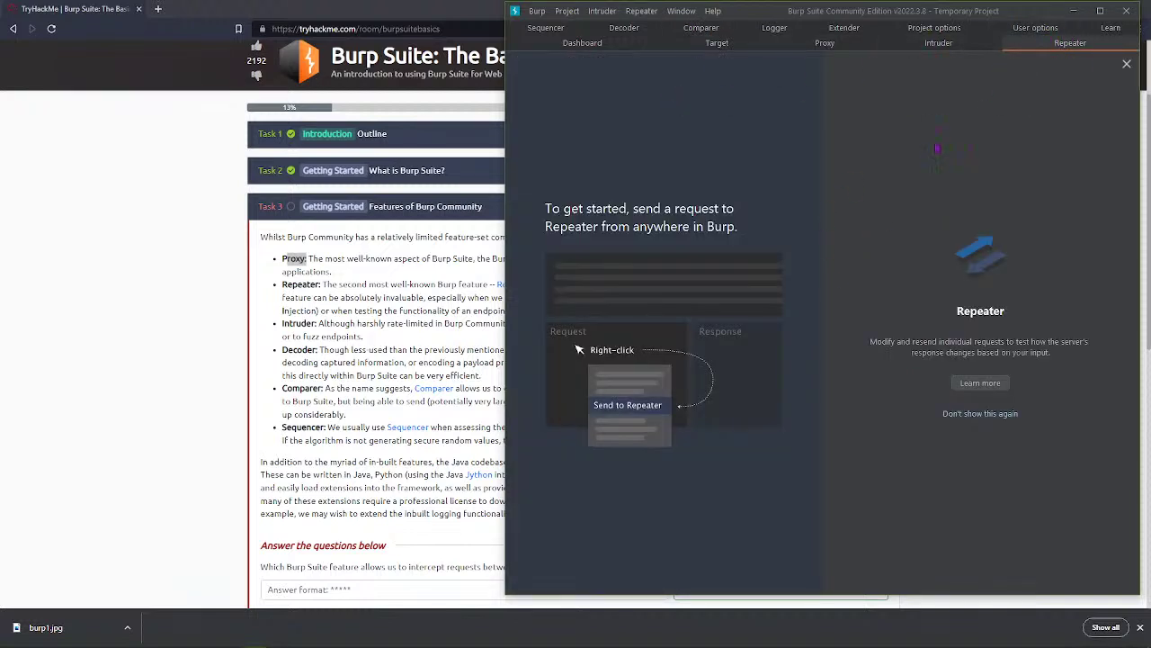
click(641, 29)
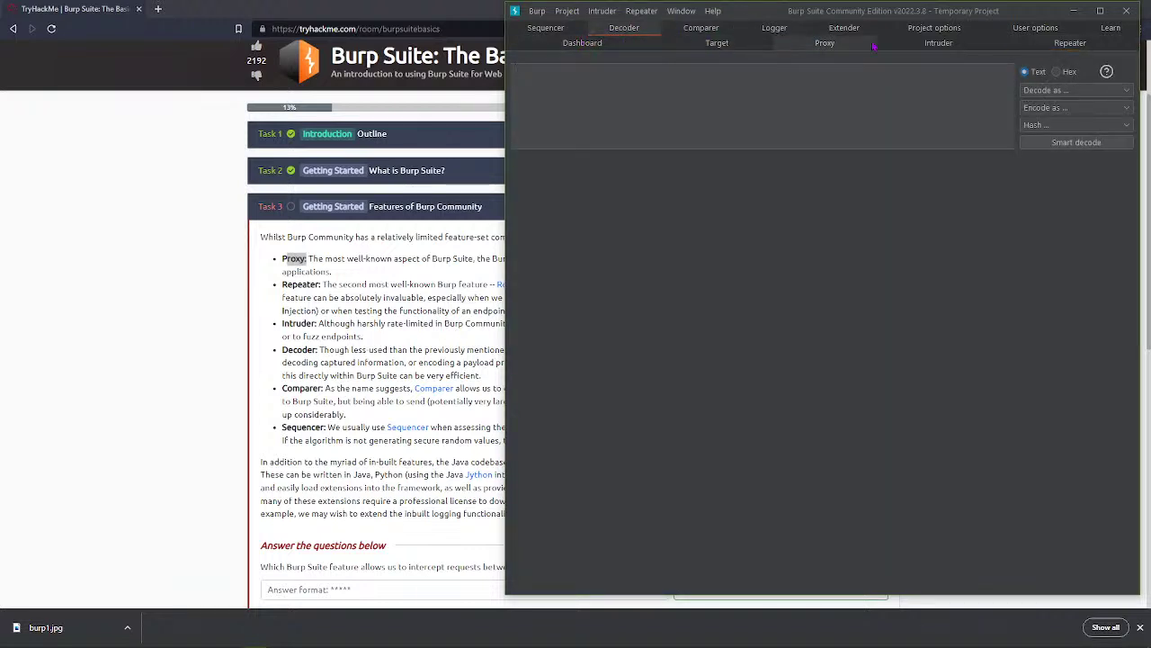
click(938, 45)
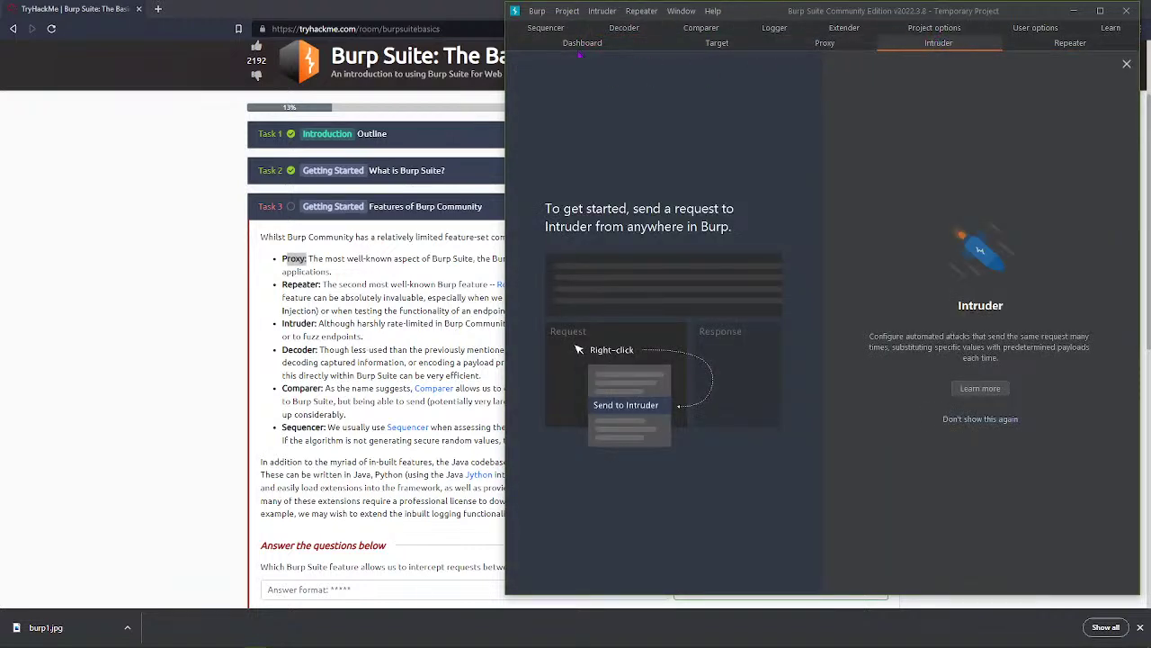
click(545, 27)
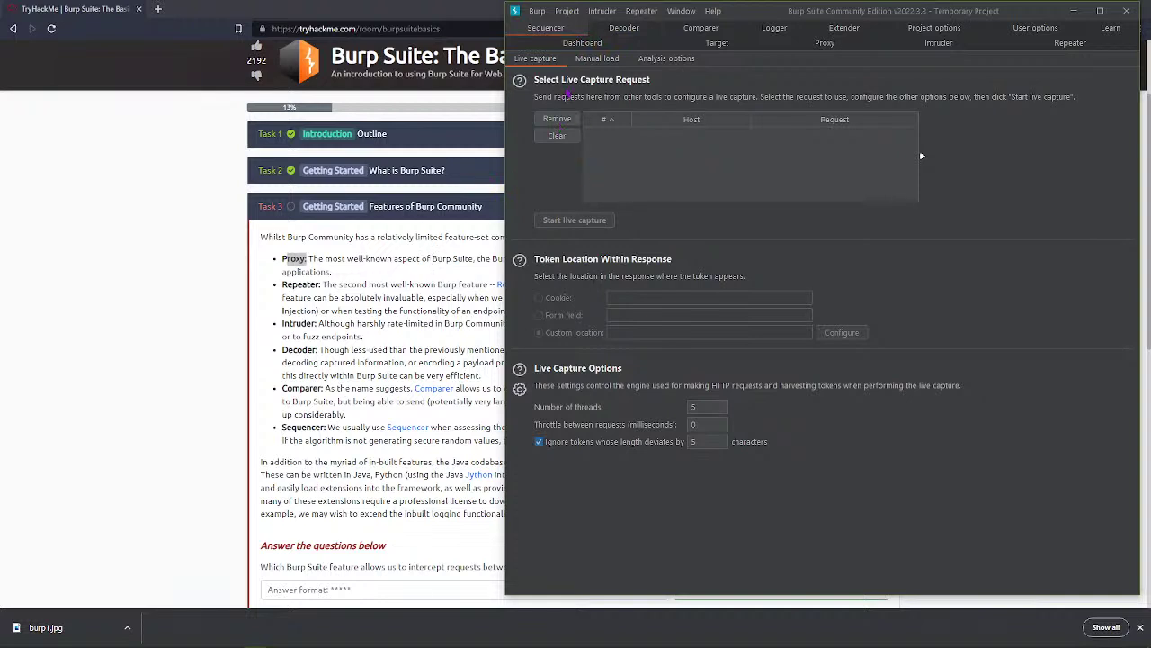
click(583, 43)
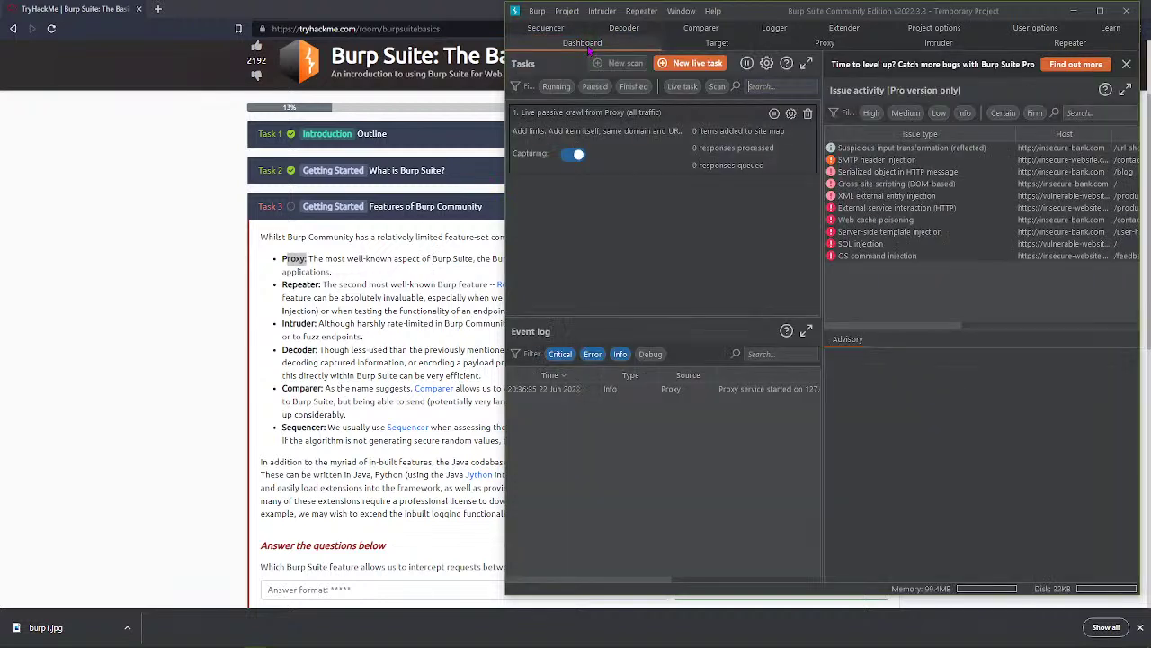
Read the description of Proxy on the TryHackMe page, under Features of Burp Community.
click(310, 260)
drag(312, 260, 325, 260)
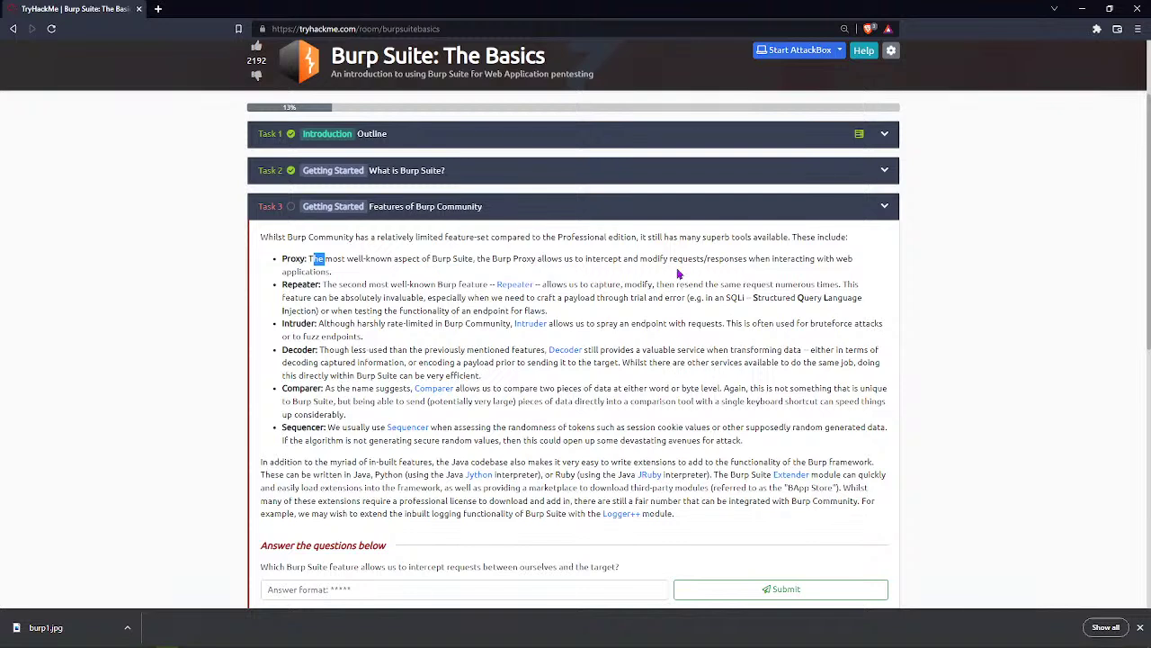
drag(678, 260, 852, 260)
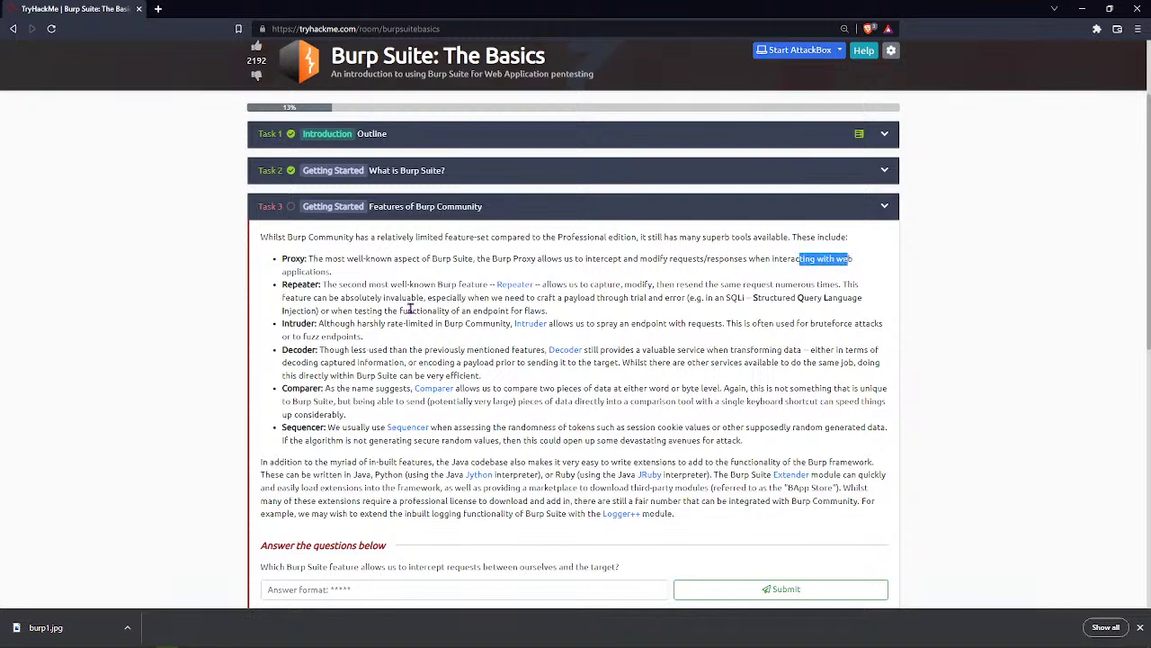
drag(286, 271, 331, 273)
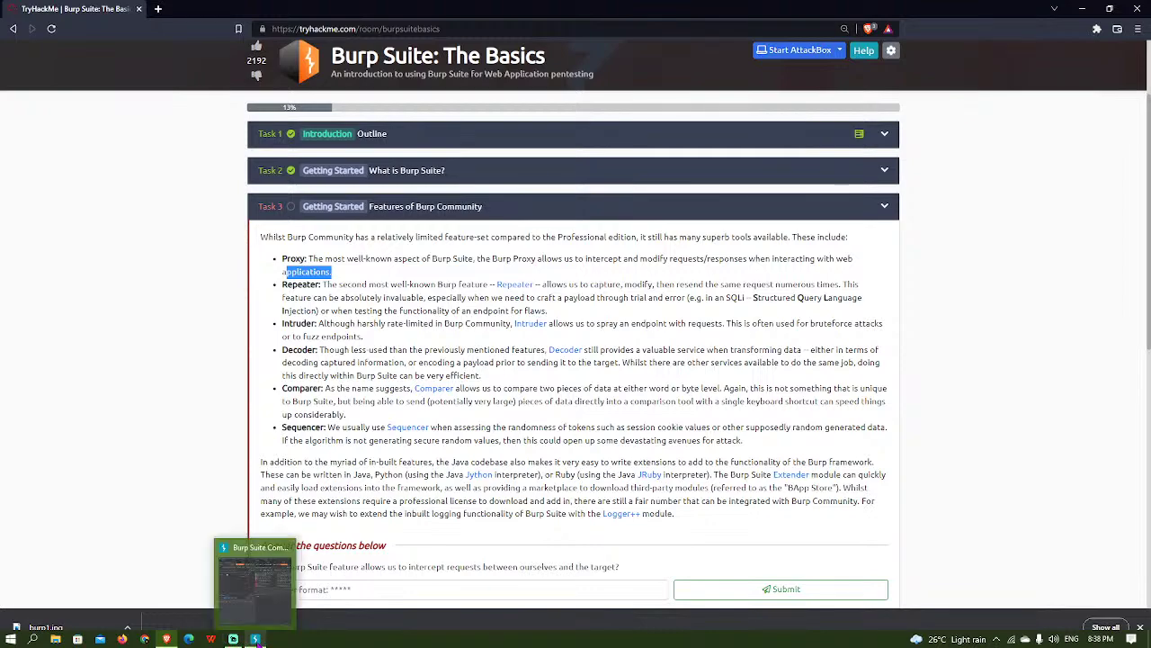
Arrange Burp Suite on the right half of the screen and a newly opened Firefox window on the left half.
click(257, 640)
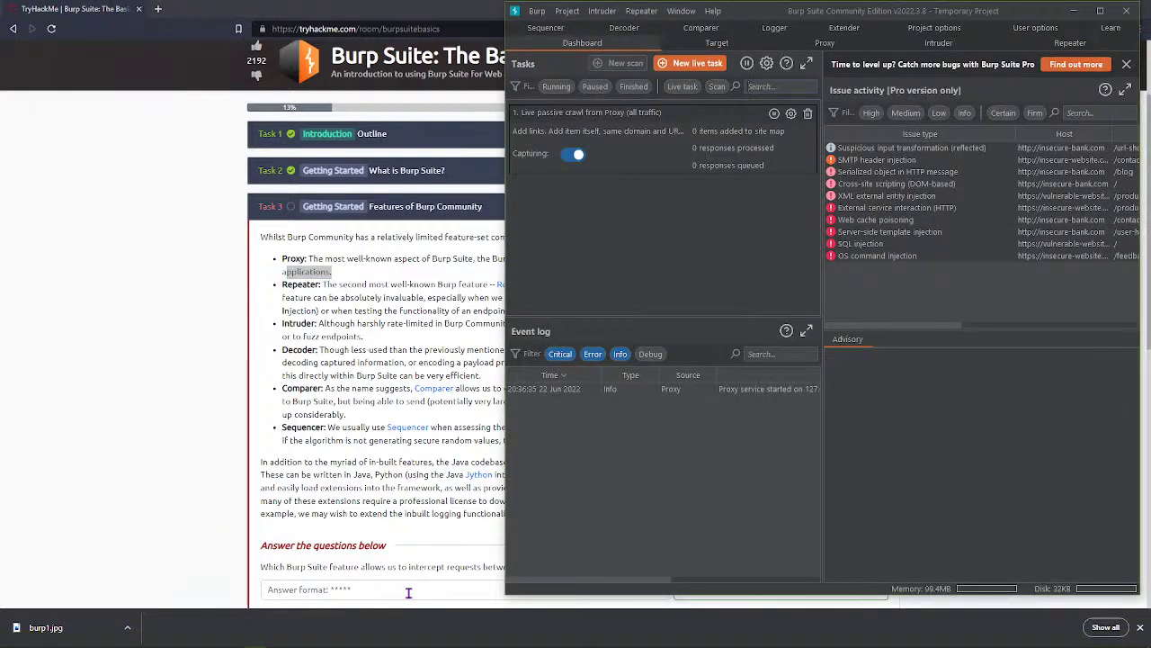
key(super+Right)
click(385, 226)
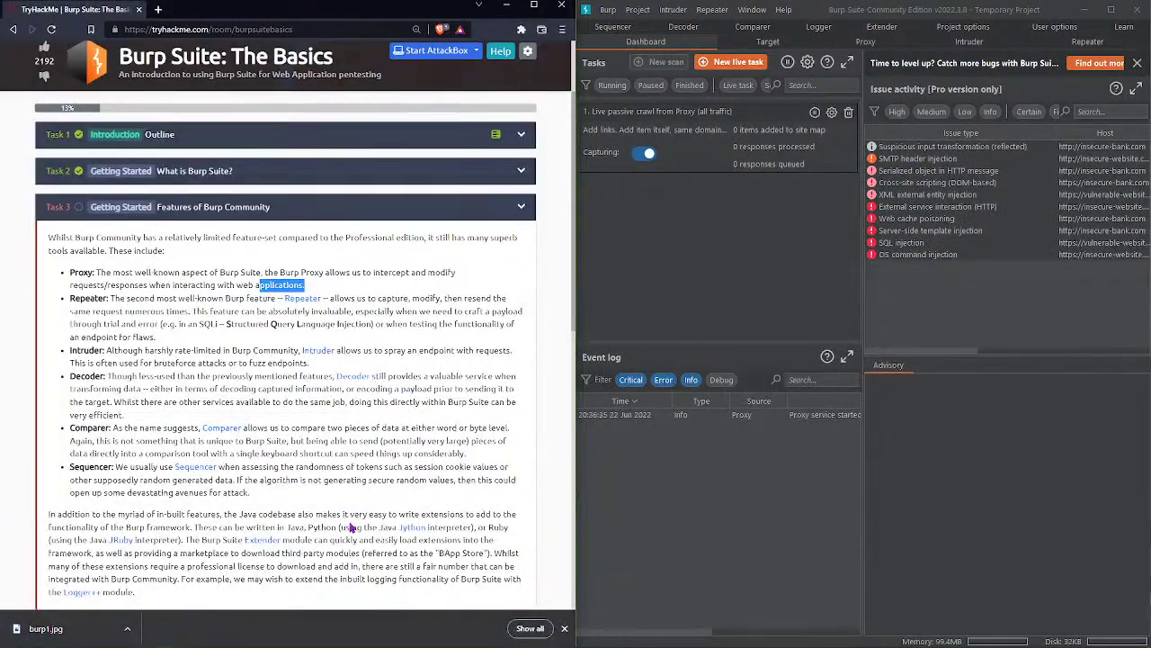
key(super)
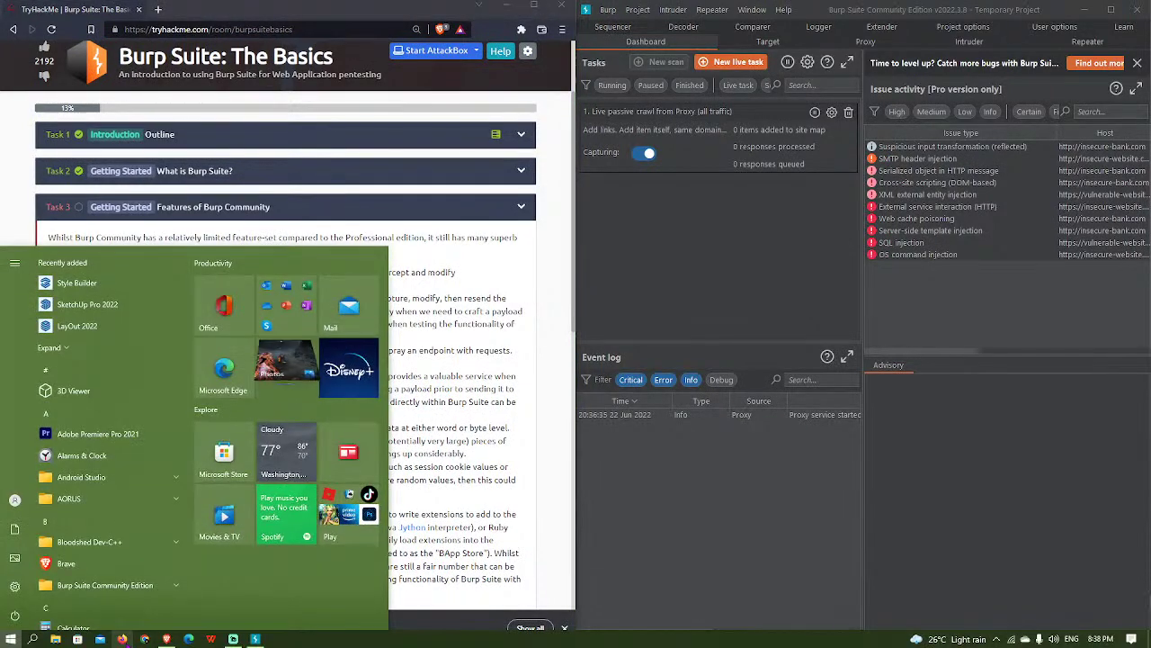
click(122, 640)
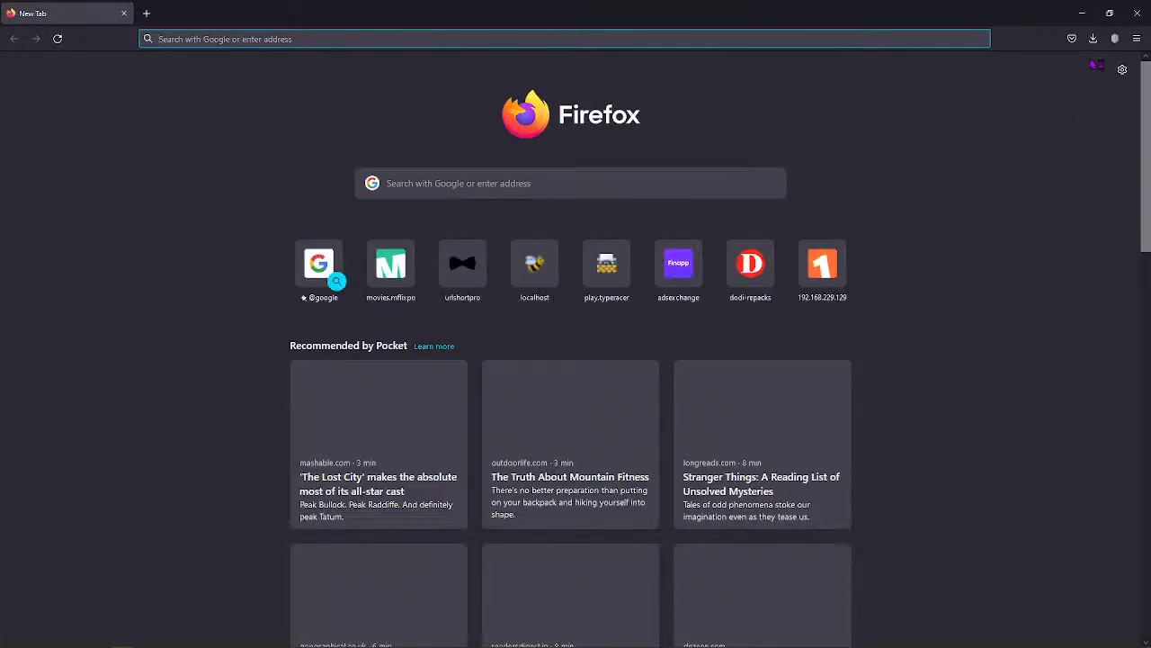
key(super+Left)
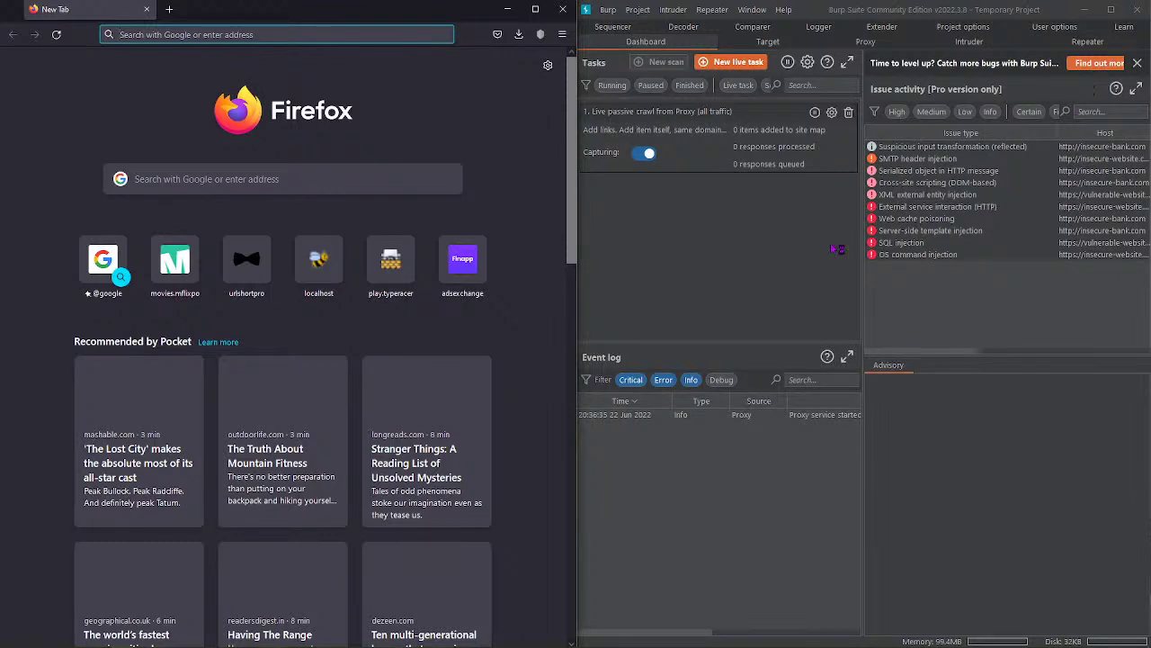
click(1093, 63)
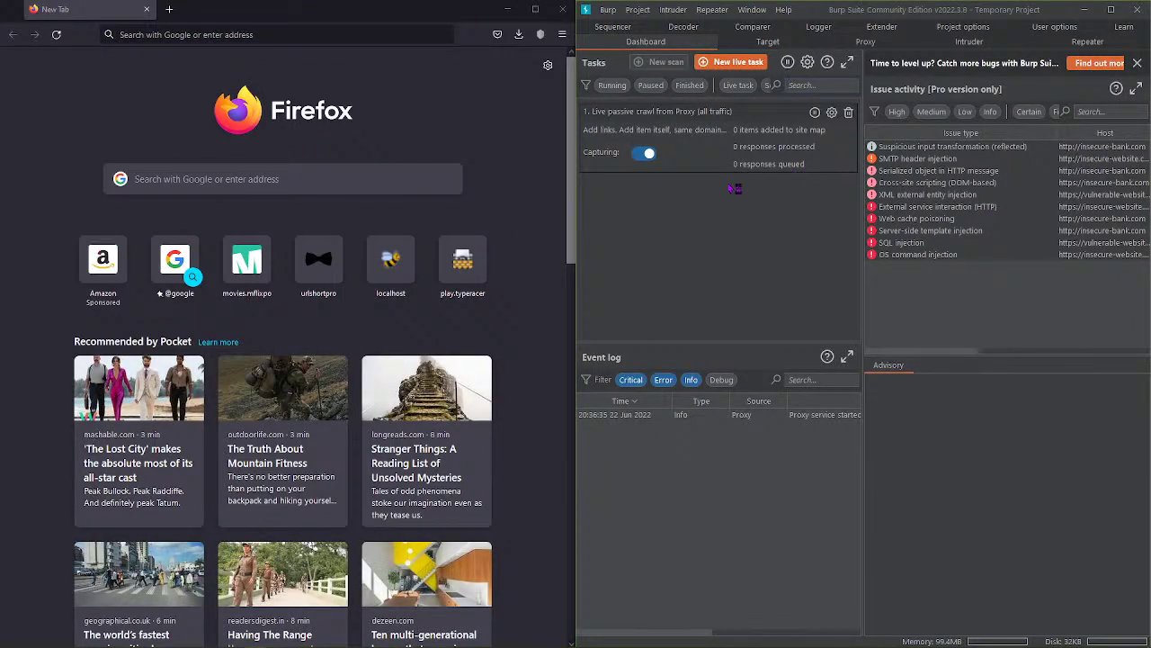
Set Firefox's internet access to manual proxy configuration through 127.0.0.1, port 8080, and save the connection settings.
click(561, 34)
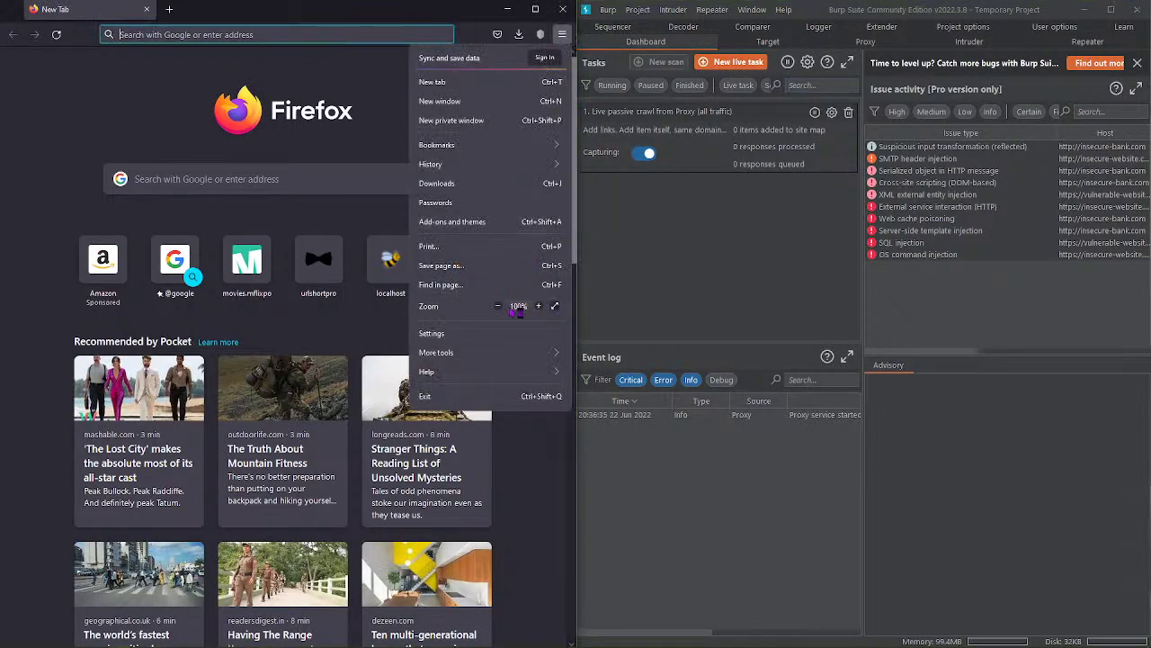
click(432, 333)
scroll(284, 324, down, 20)
scroll(285, 324, down, 5)
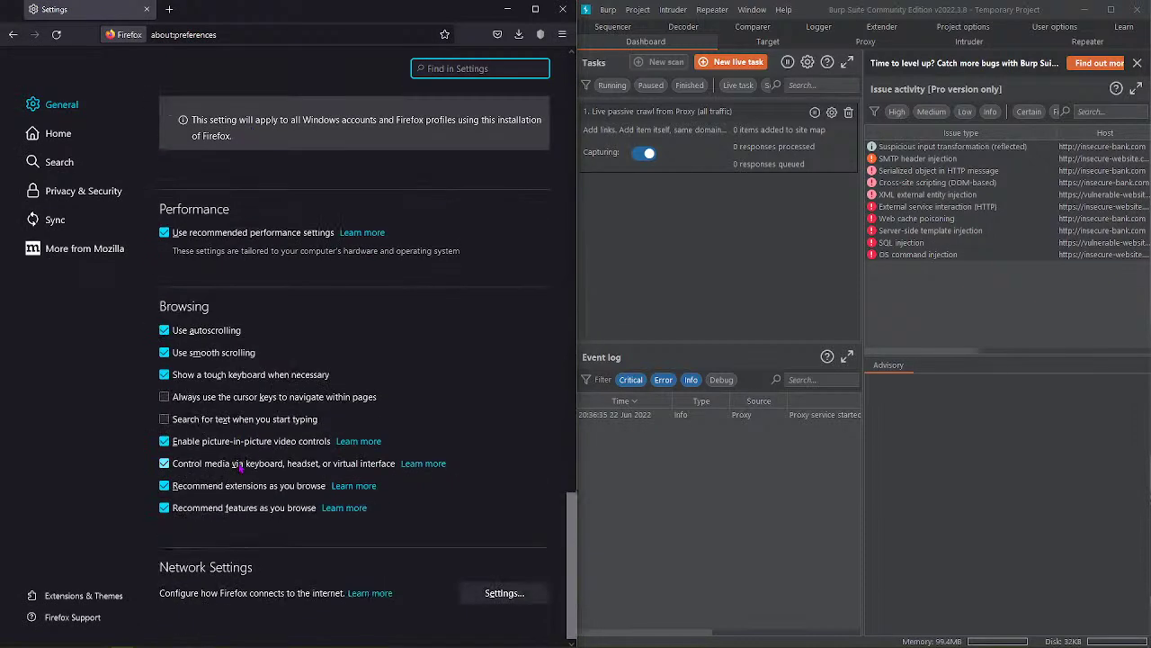
click(502, 591)
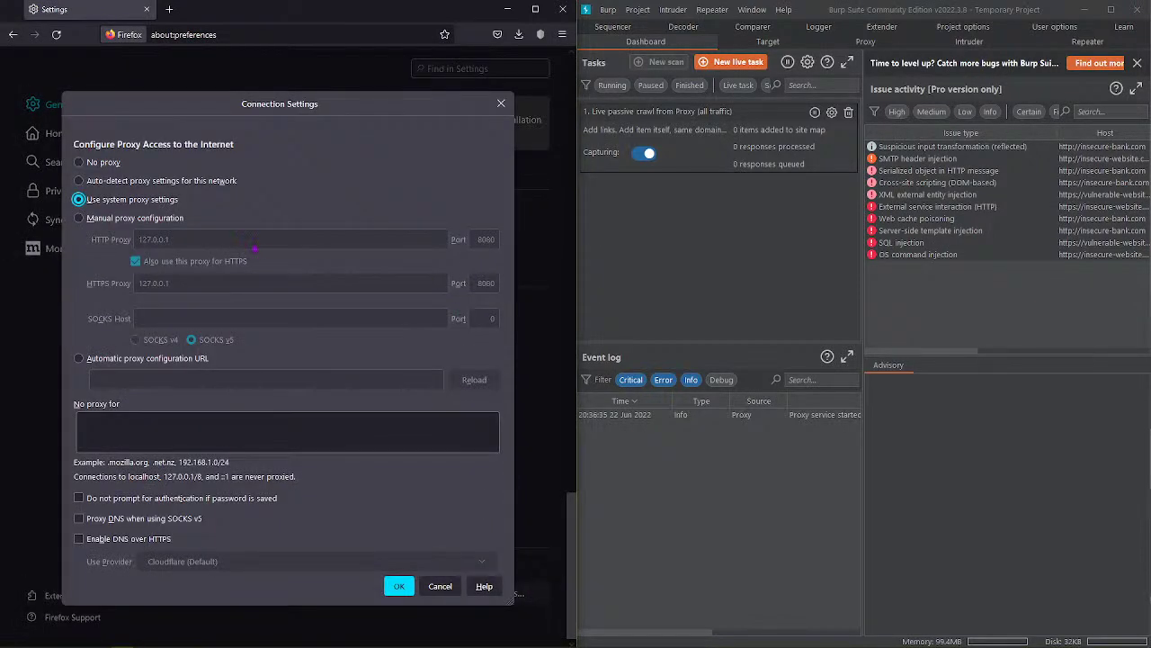
key(Down)
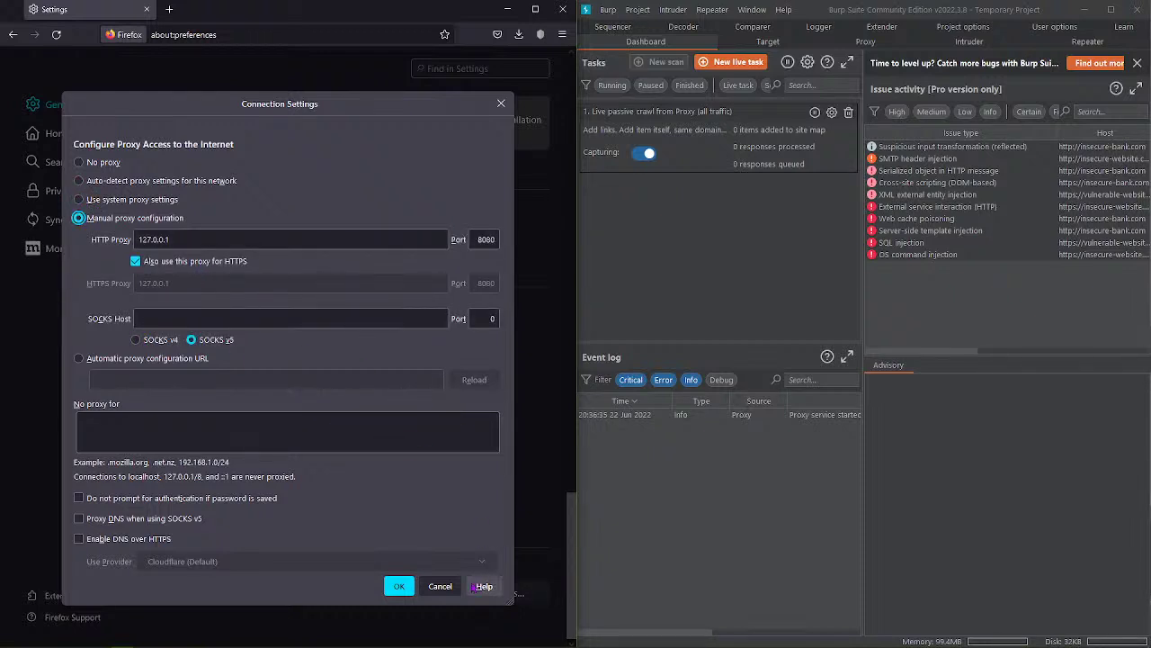
click(400, 586)
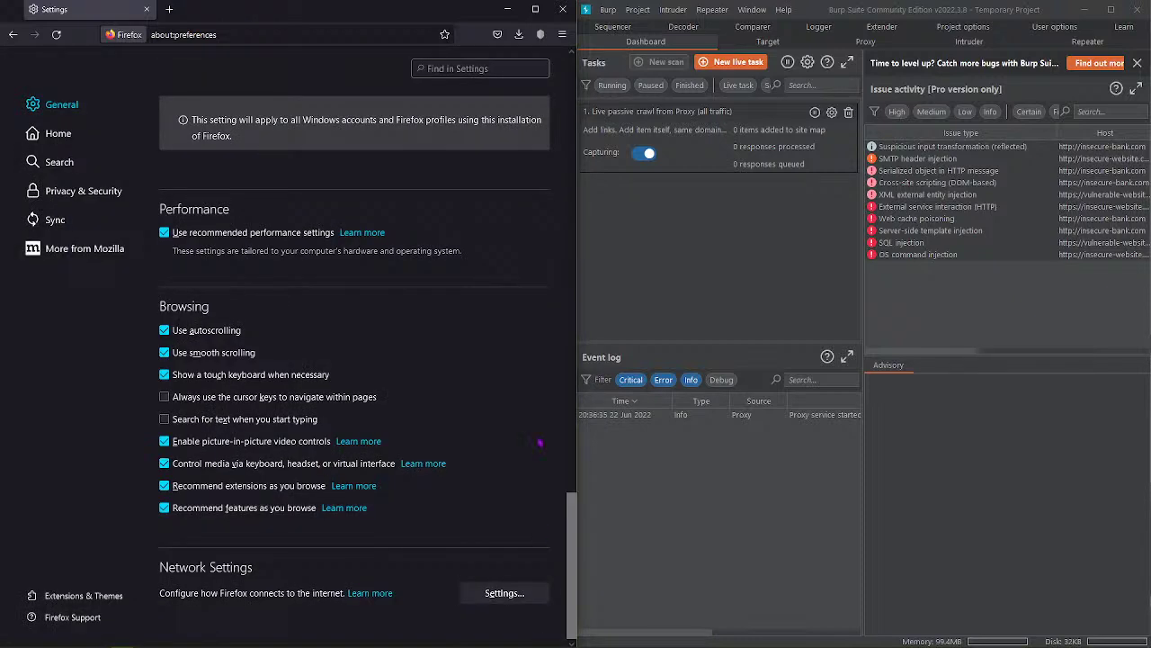
Replace Firefox's settings page with a blank new tab and show the Intercept view of Burp Suite's Proxy tool.
click(169, 9)
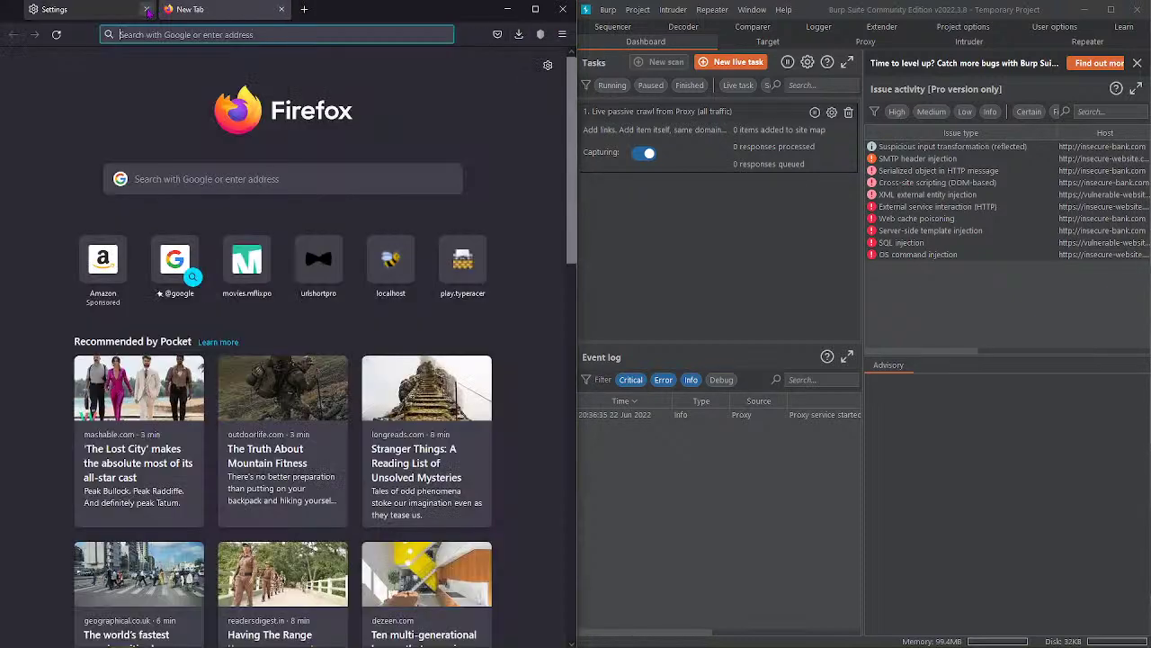
click(147, 9)
click(868, 278)
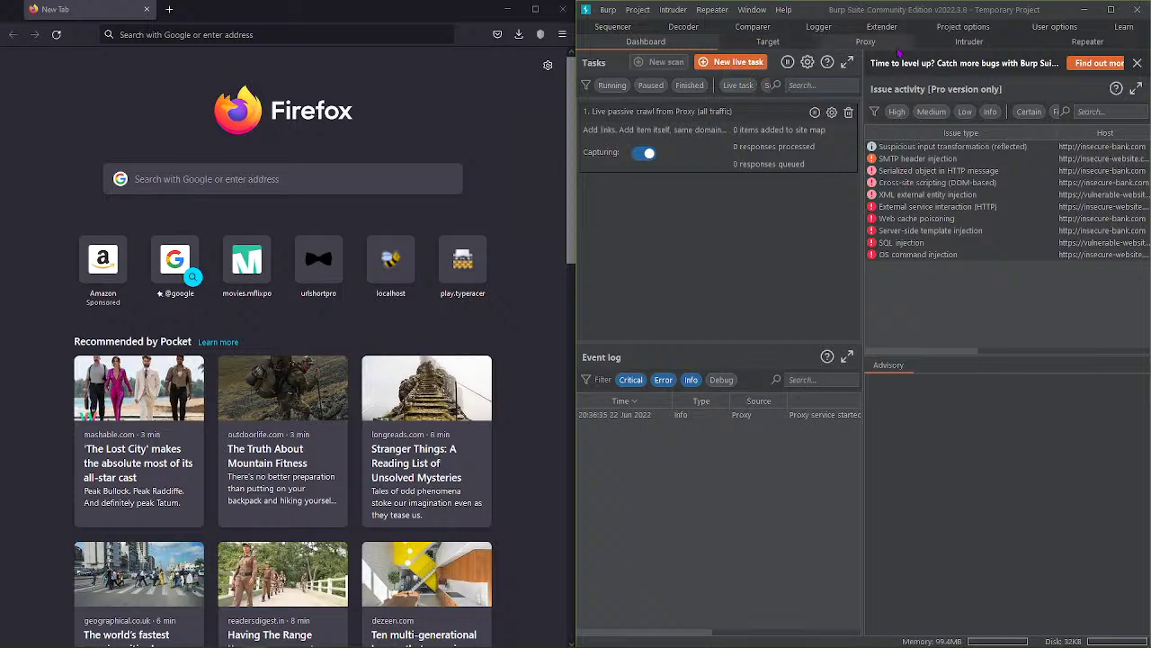
click(865, 42)
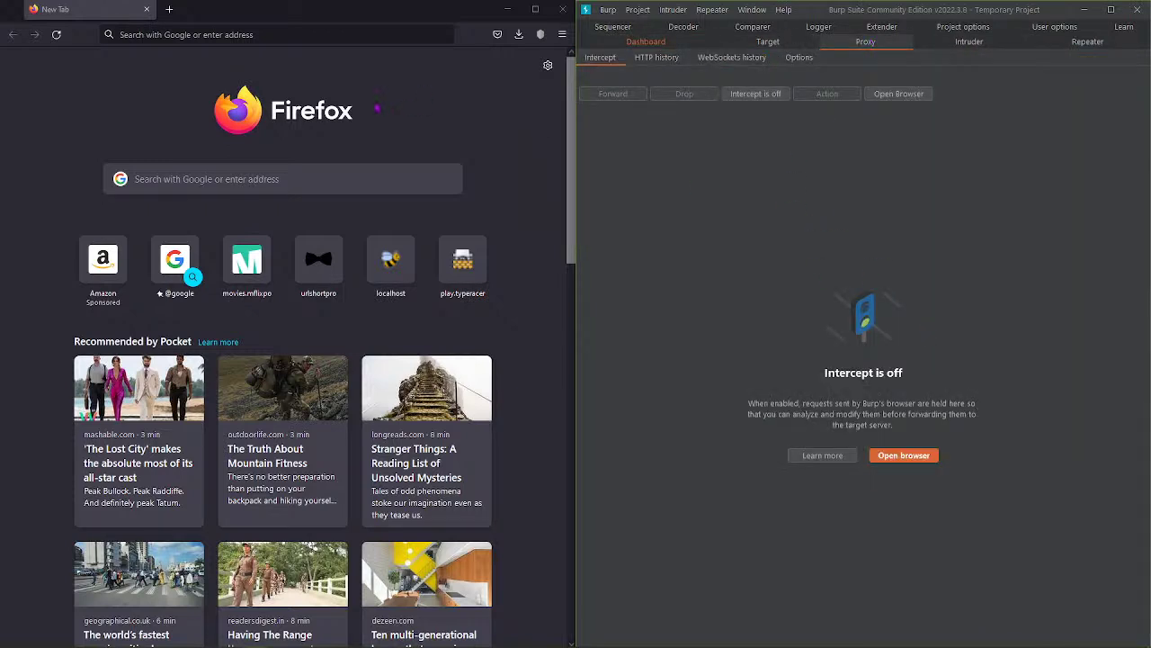
click(244, 179)
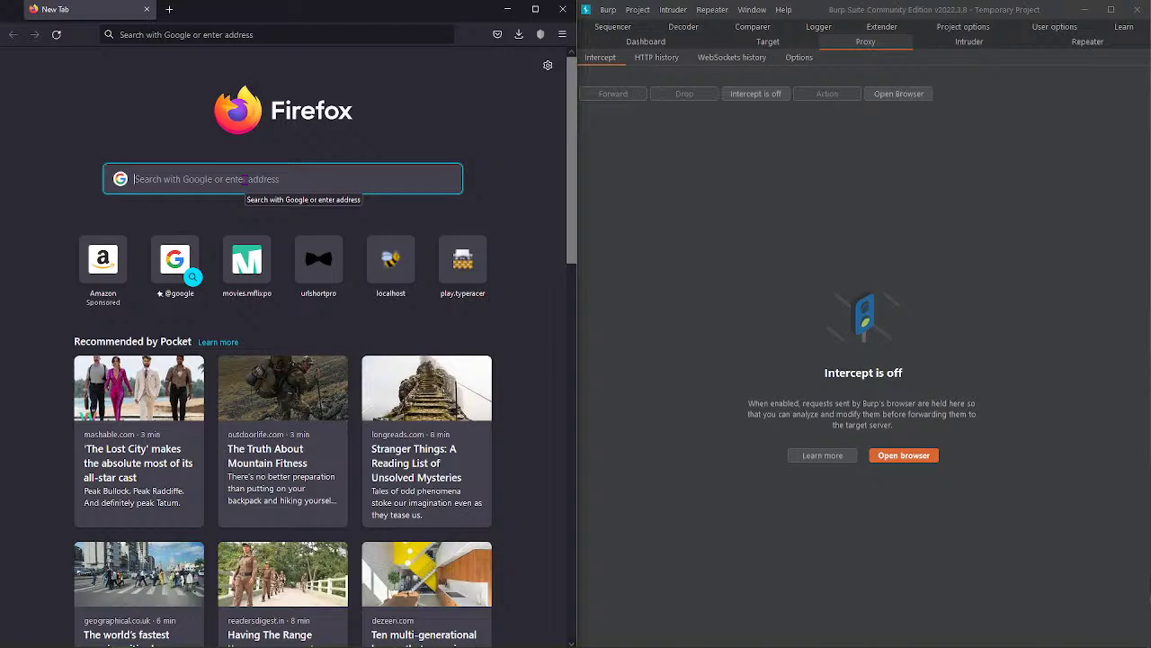
Recheck the manual proxy address and port in Firefox's connection settings, and view Burp Suite's Dashboard.
click(562, 35)
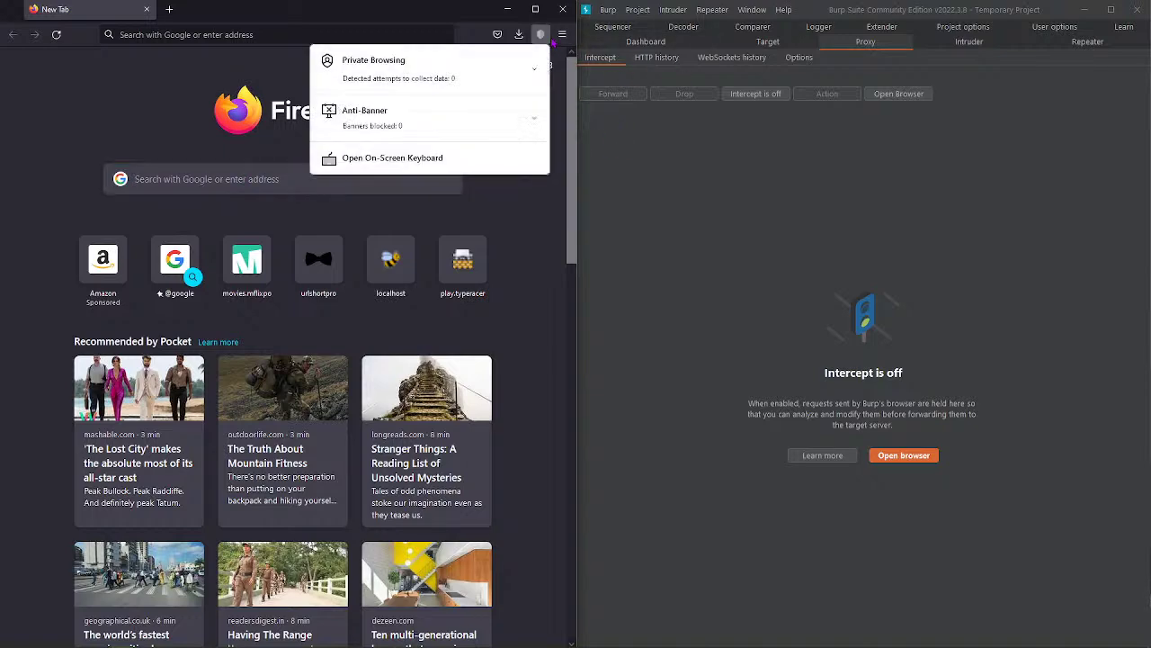
click(441, 333)
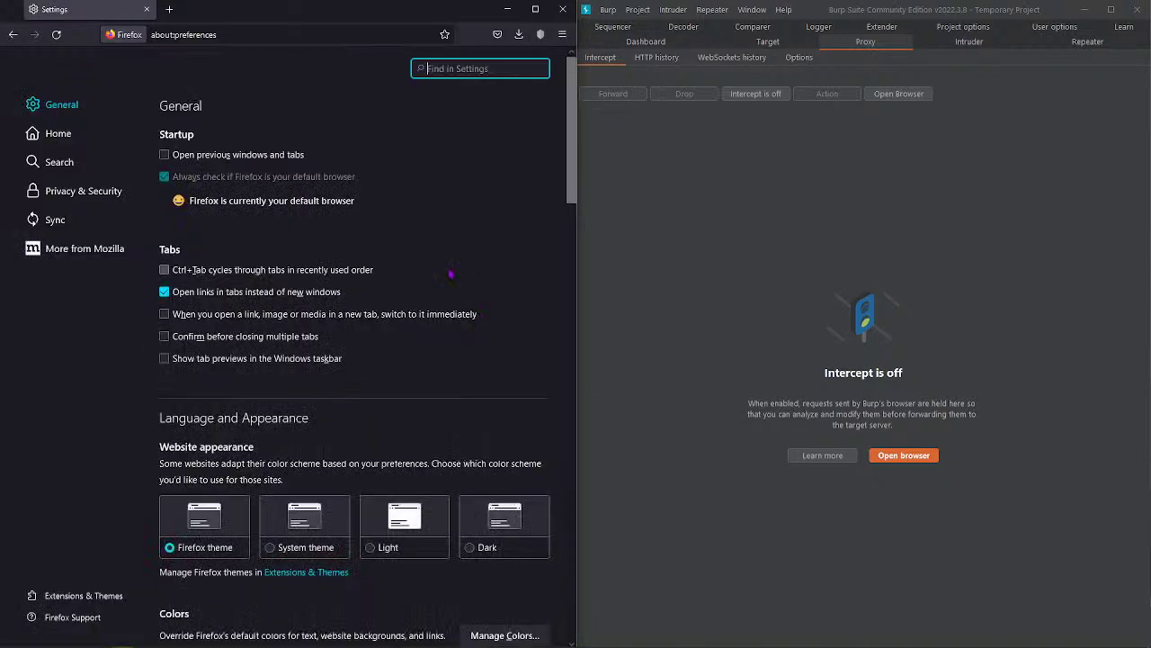
scroll(406, 258, down, 5)
scroll(406, 258, down, 15)
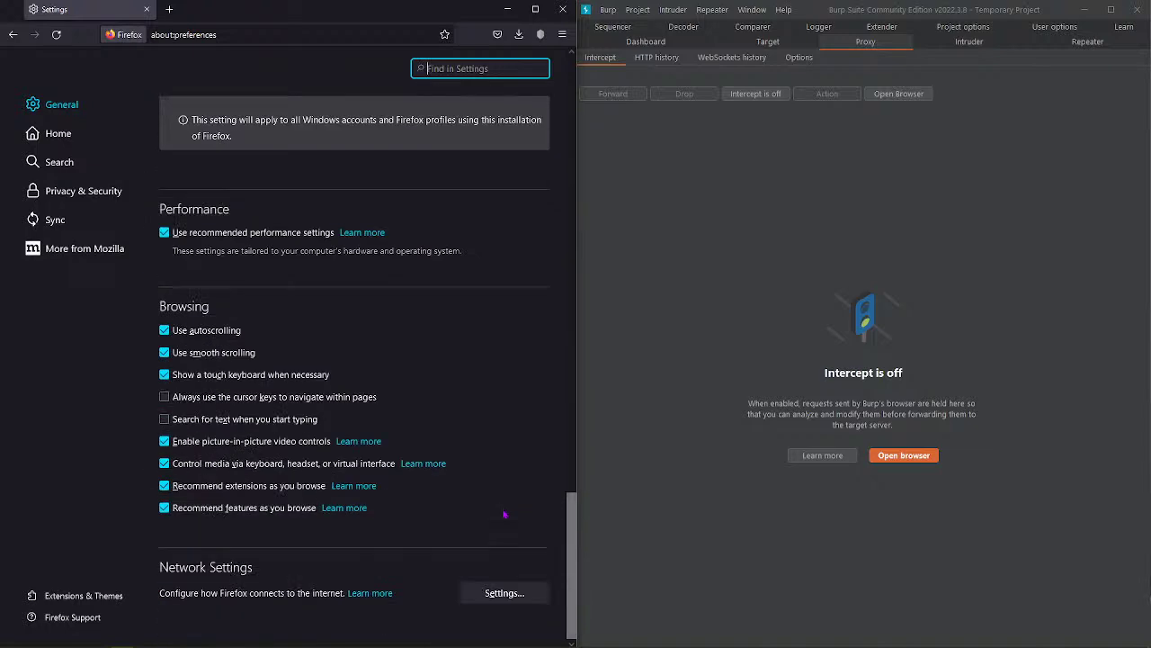
click(505, 594)
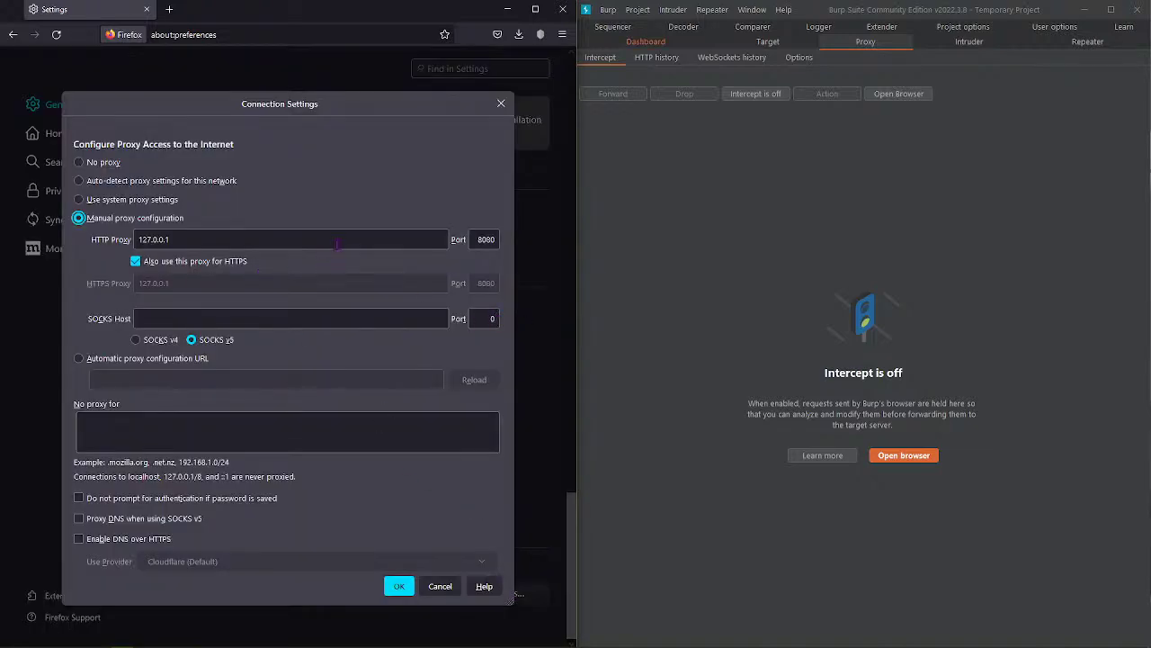
click(479, 249)
key(Return)
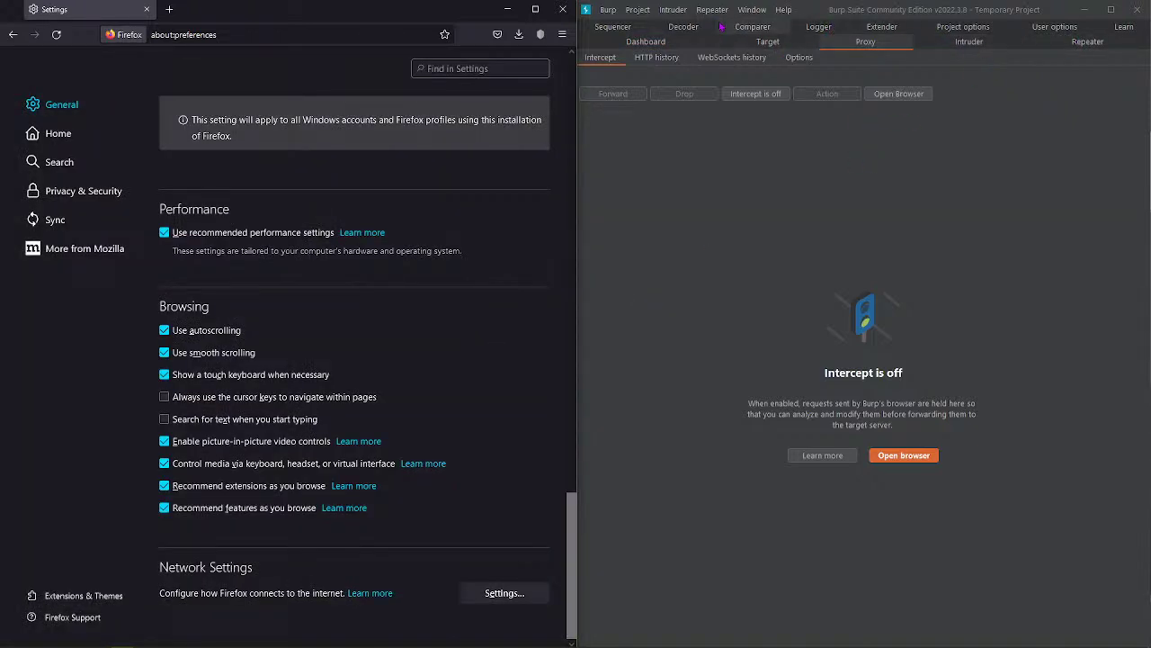
click(659, 47)
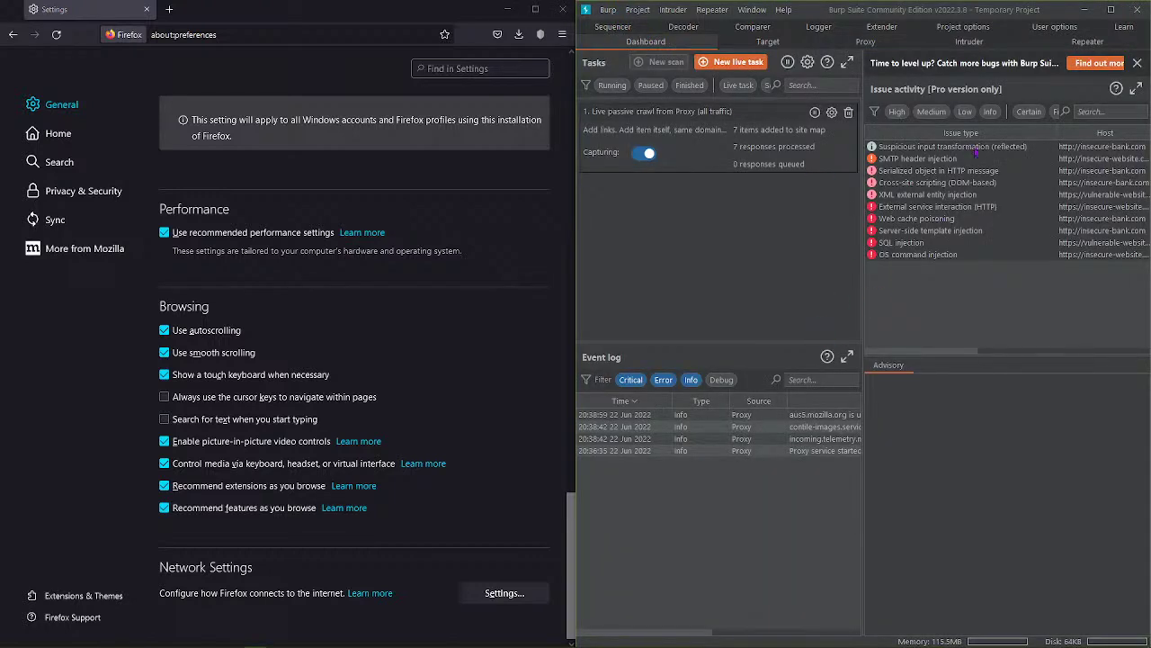
Look through Burp Suite's Target, Proxy, Intruder and Repeater tools and the connection settings in User options.
click(783, 42)
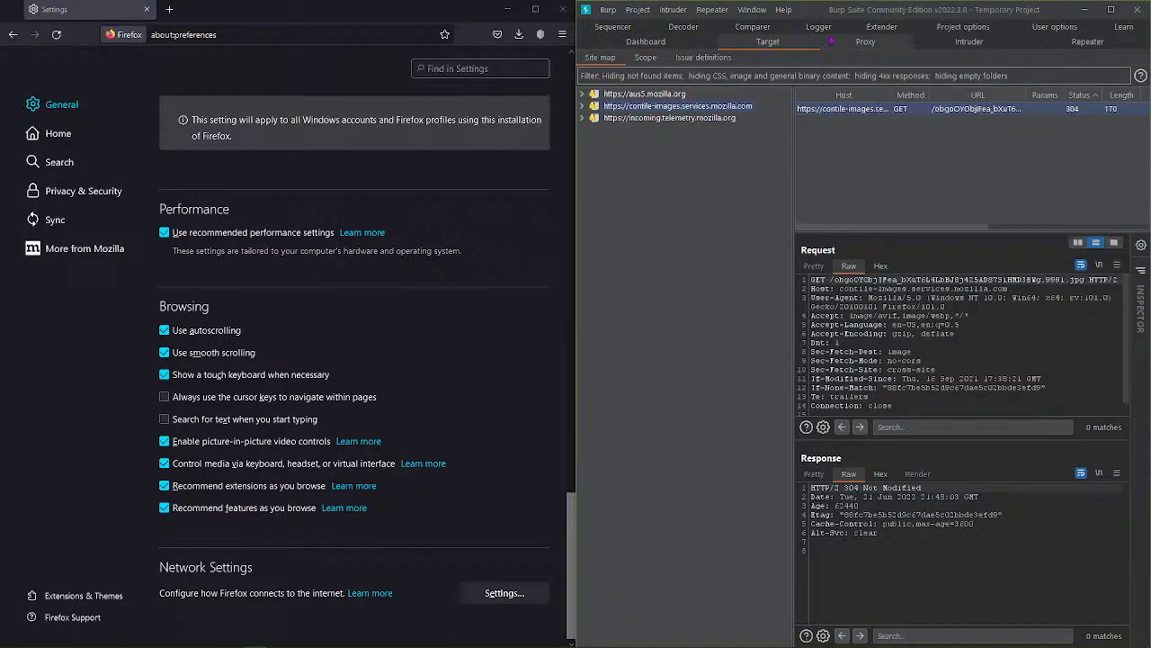
click(868, 43)
click(969, 41)
click(1087, 41)
click(1055, 26)
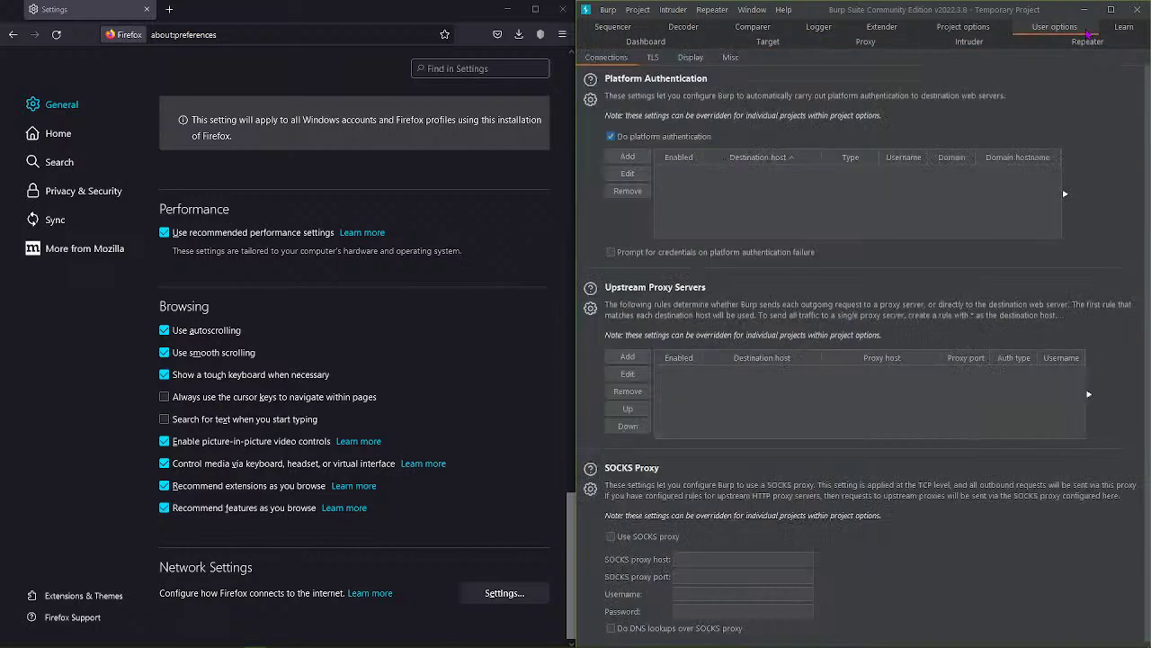
scroll(767, 361, down, 1)
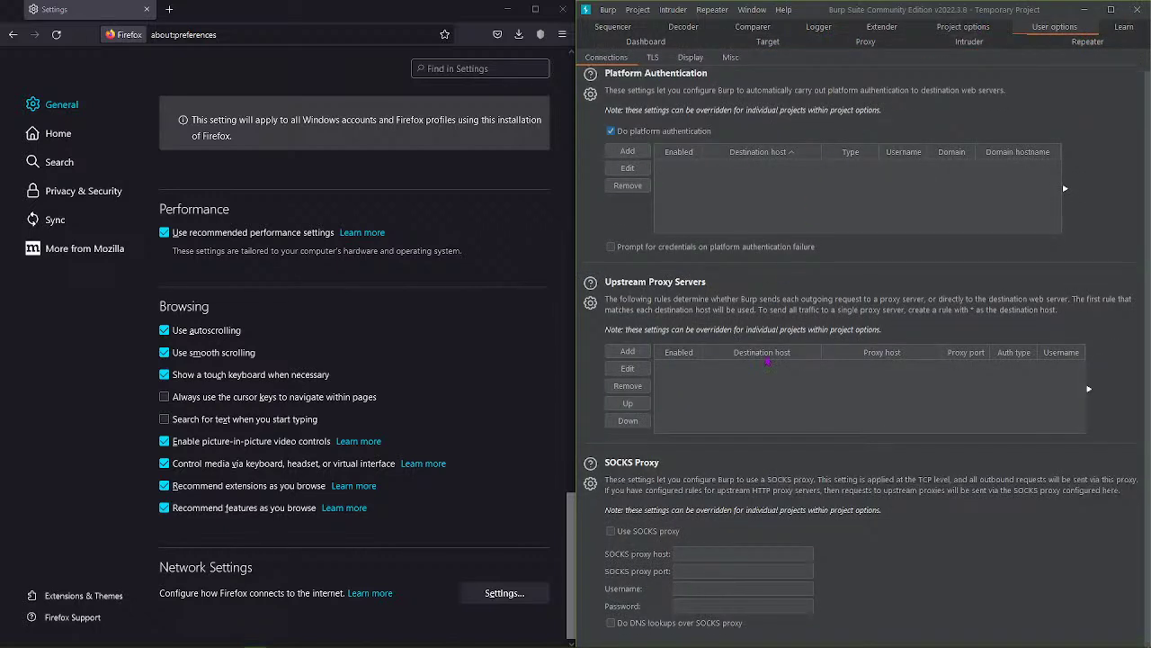
scroll(745, 343, up, 1)
Look through Burp Suite's Project options, Extender, Logger, Comparer, Decoder and Sequencer.
click(963, 26)
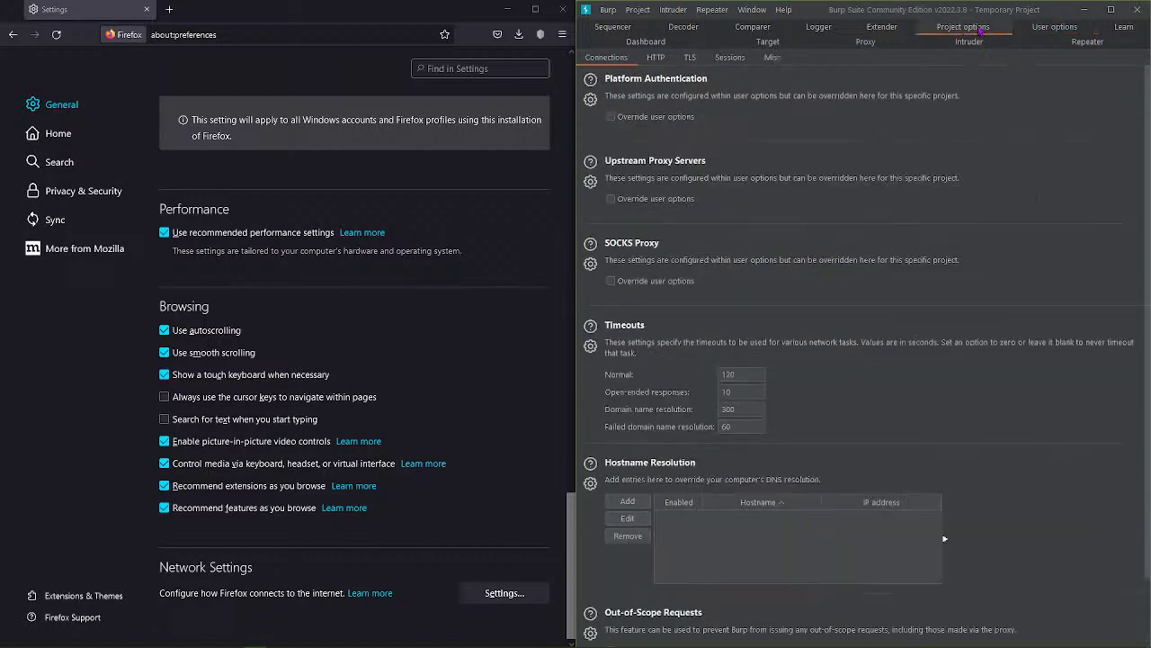
click(884, 26)
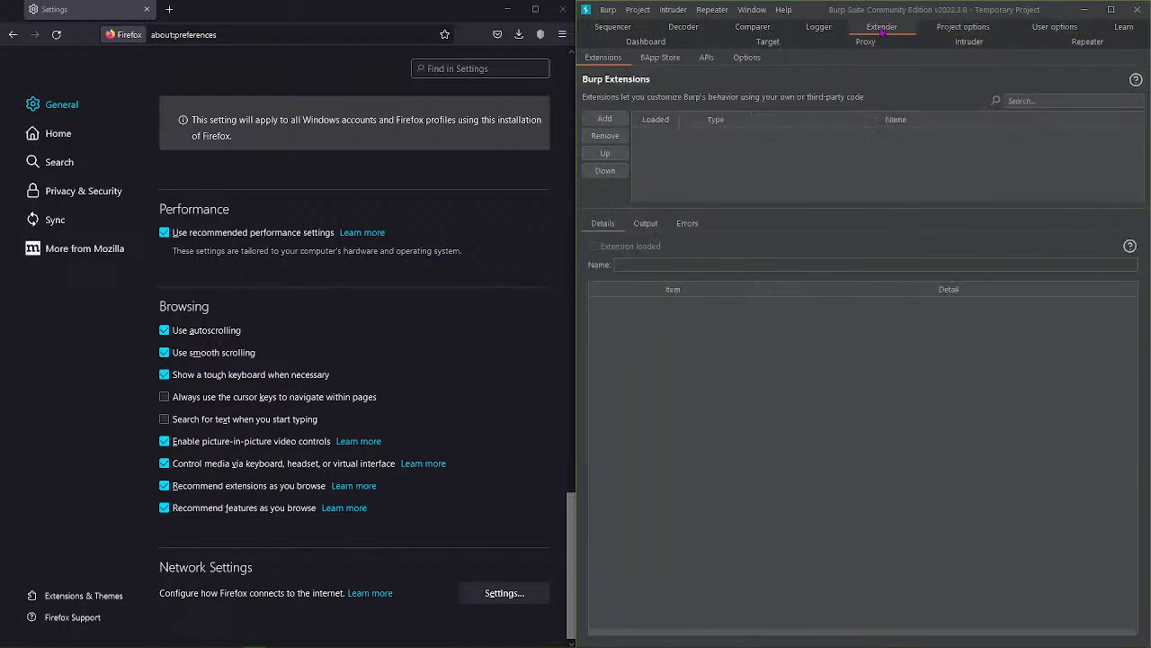
click(819, 26)
click(753, 26)
click(684, 26)
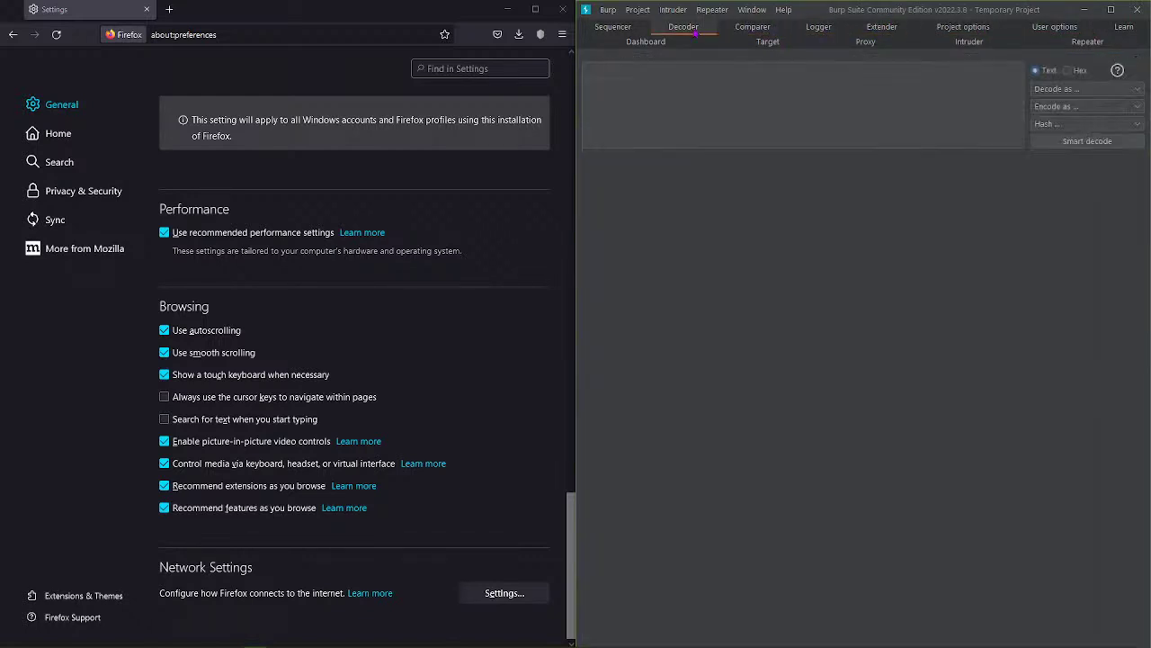
click(614, 26)
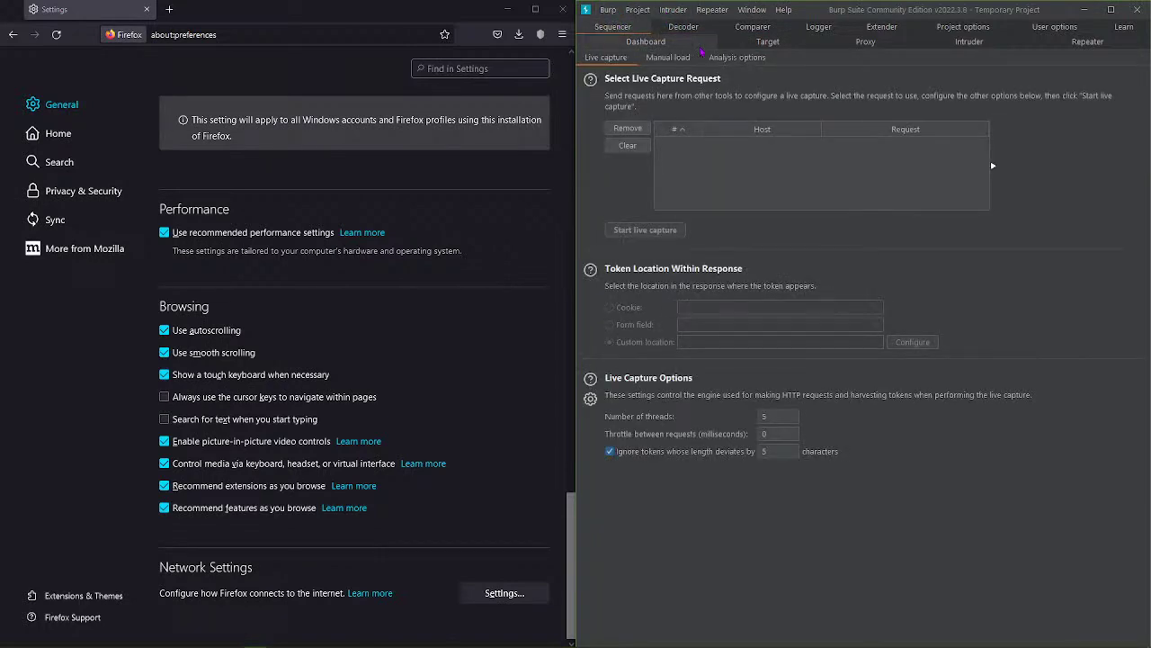
Revisit Burp Suite's Target site map, Proxy, Intruder and Repeater, and view the Learn page.
click(767, 42)
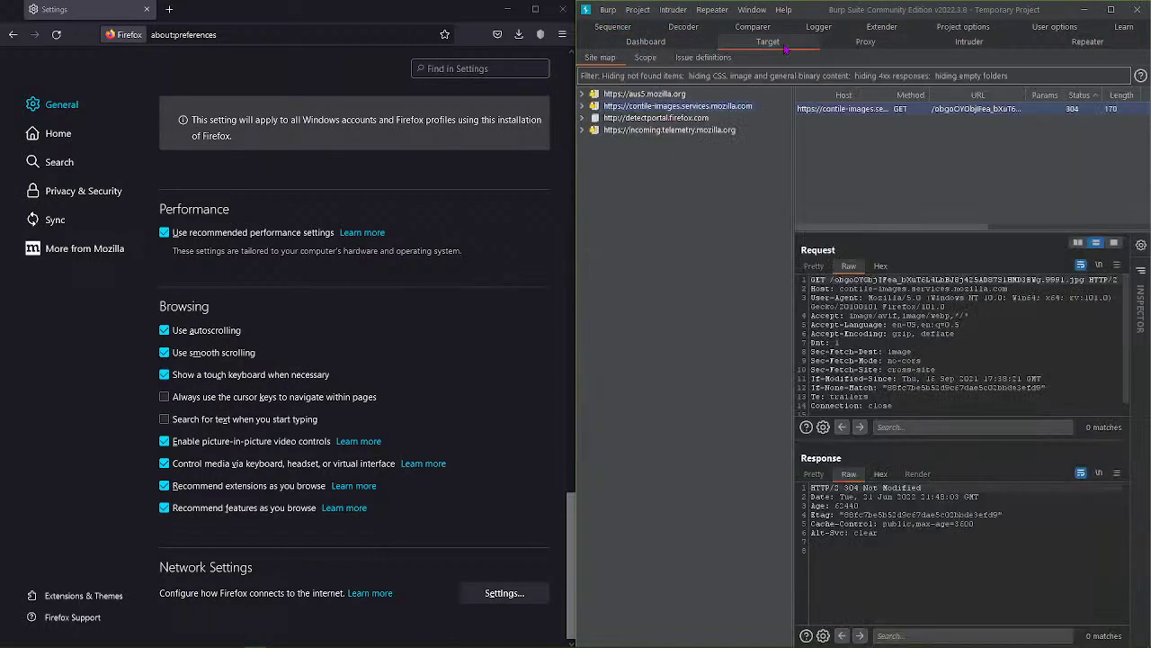
click(855, 42)
click(969, 41)
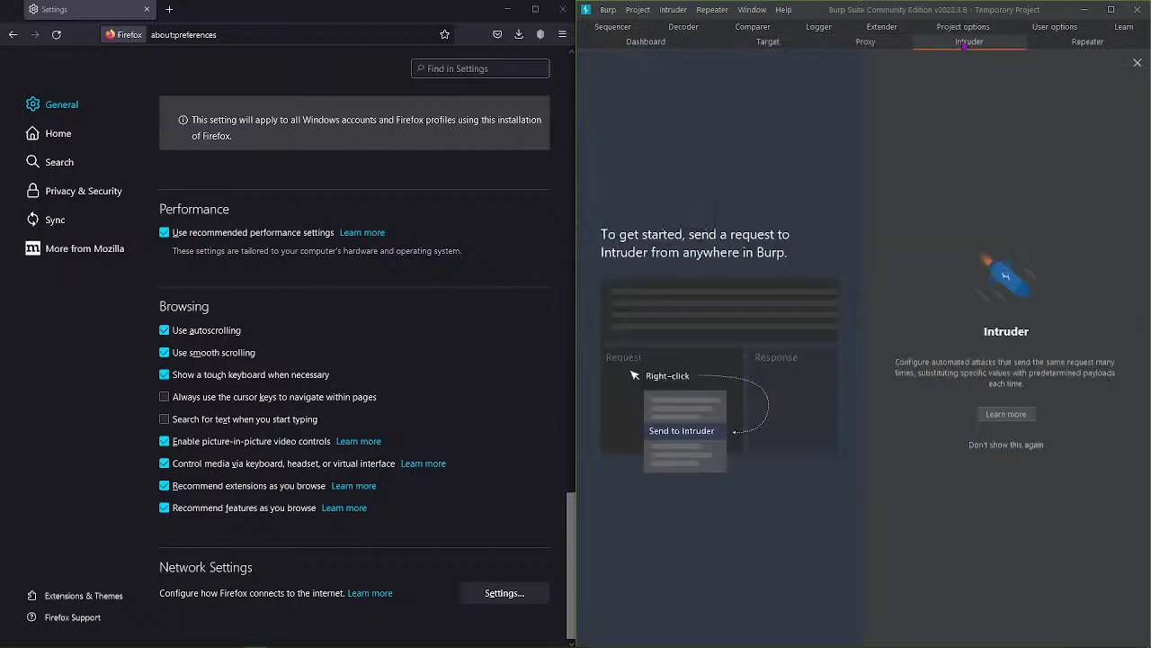
click(1088, 42)
click(1125, 27)
Add an upstream proxy rule for destination host * in the user connection options and disable it.
click(1055, 26)
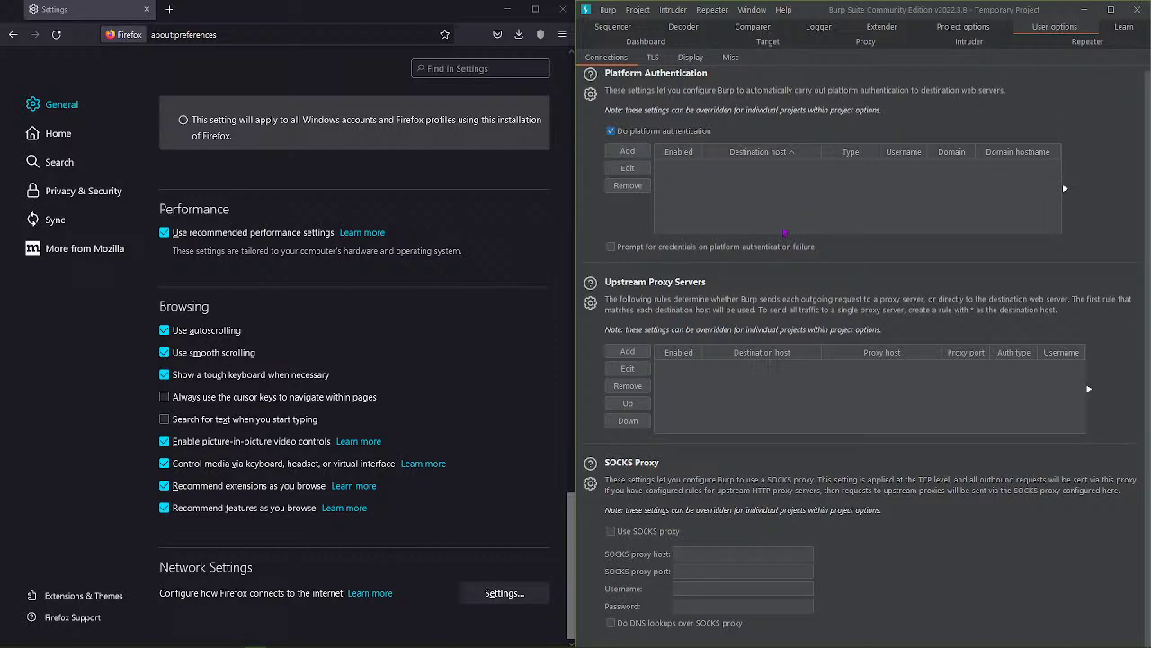
click(628, 351)
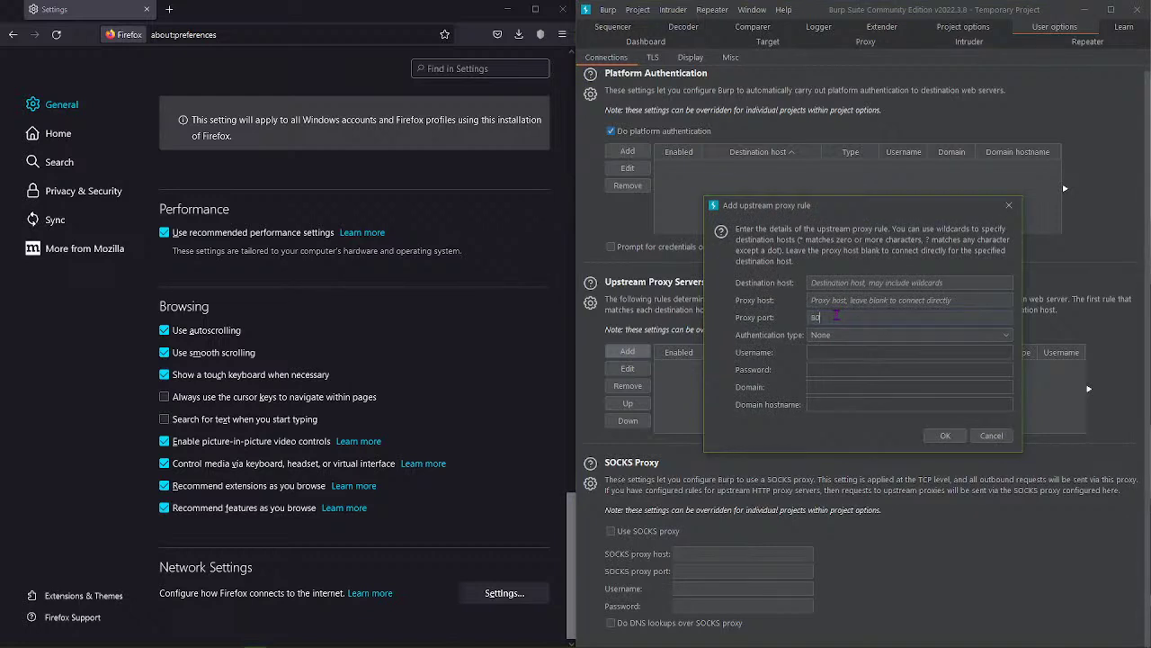
click(945, 436)
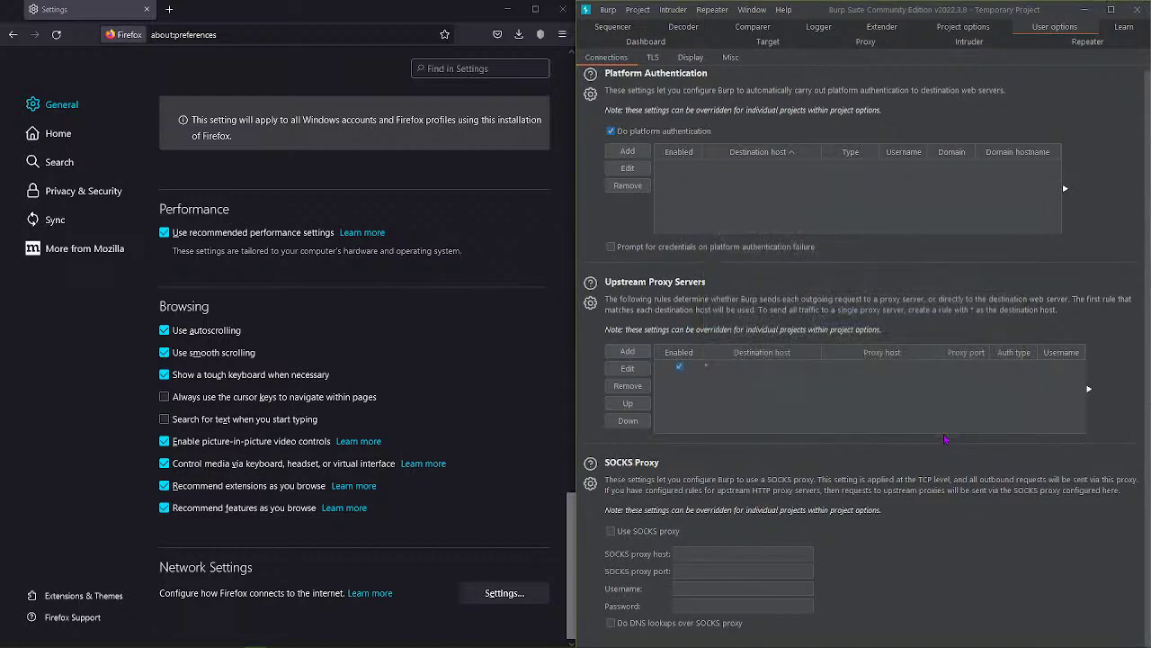
click(713, 370)
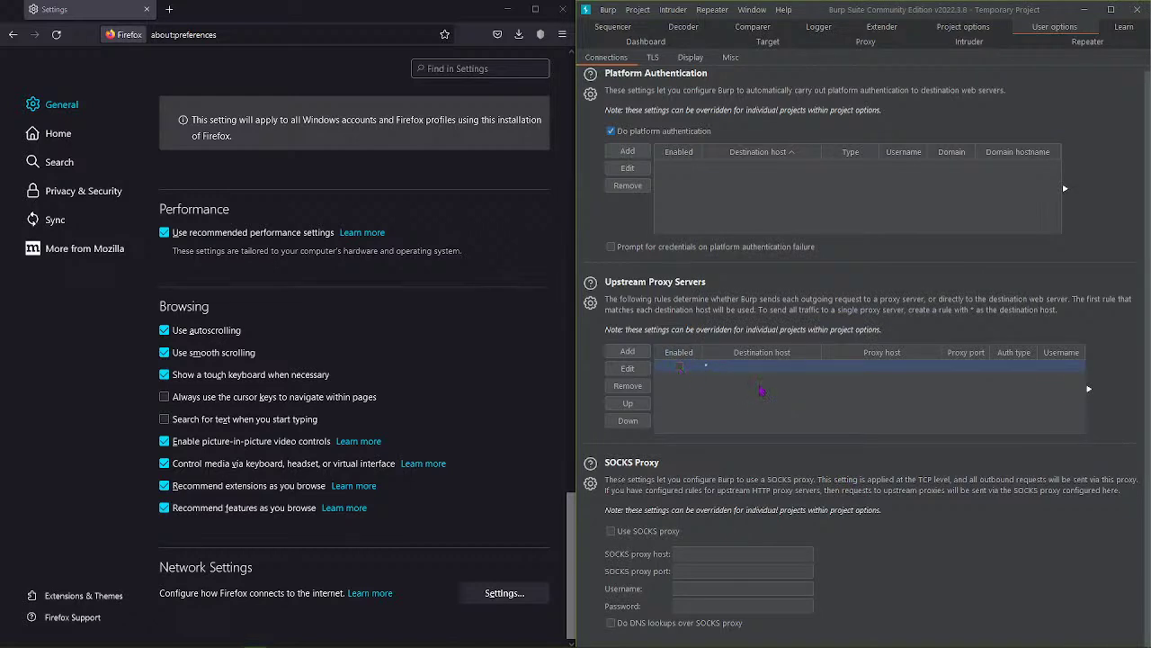
View the TLS and Display user options, the Dashboard, and the Proxy tool's Intercept view.
scroll(770, 139, up, 1)
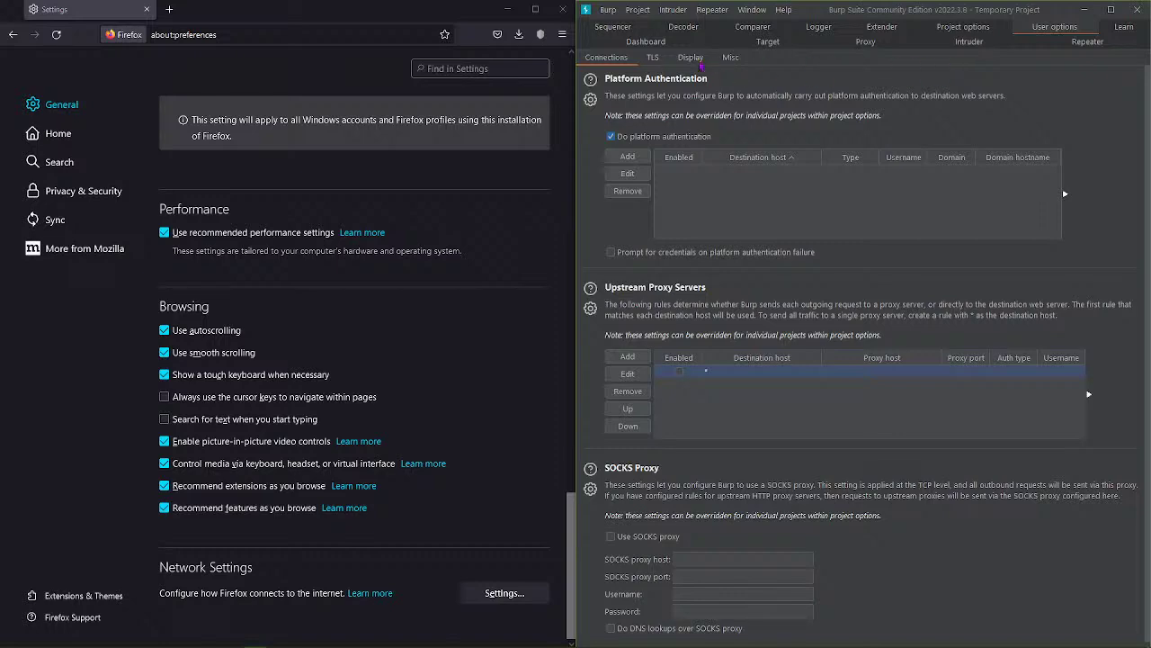
click(653, 57)
click(691, 57)
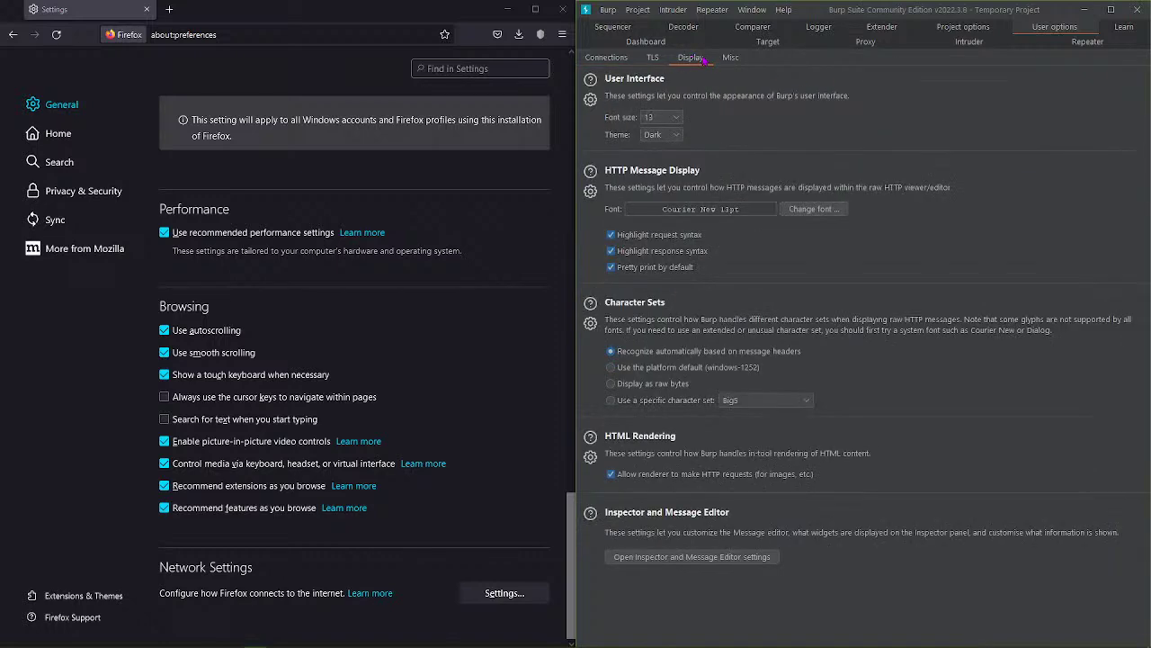
click(656, 59)
click(654, 43)
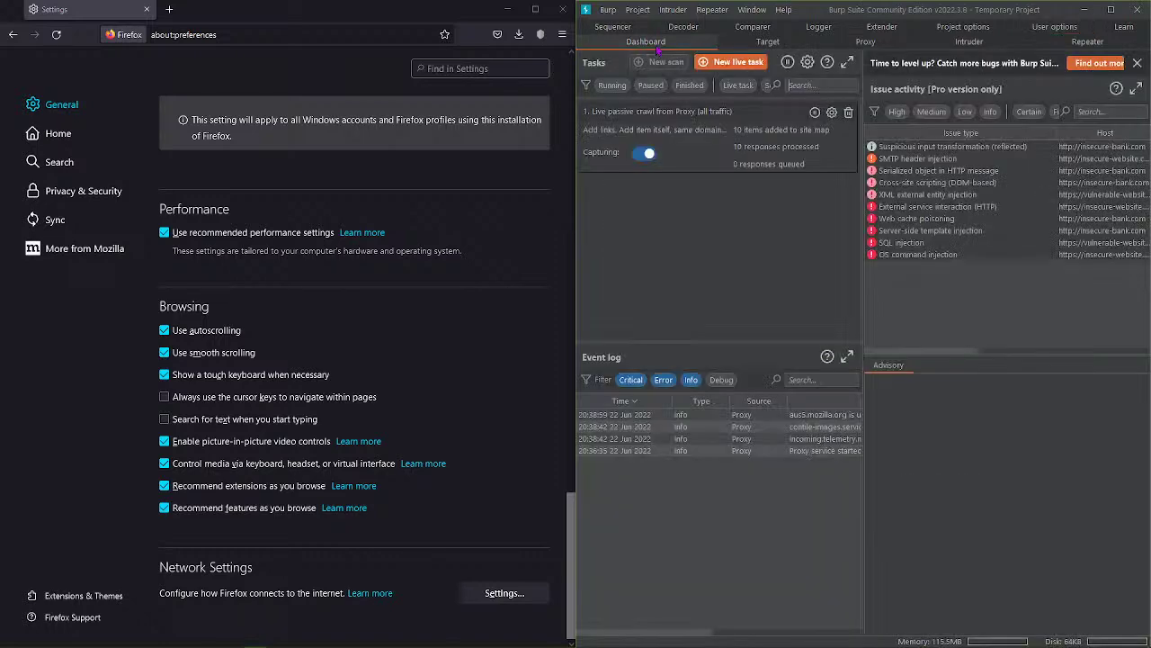
click(866, 42)
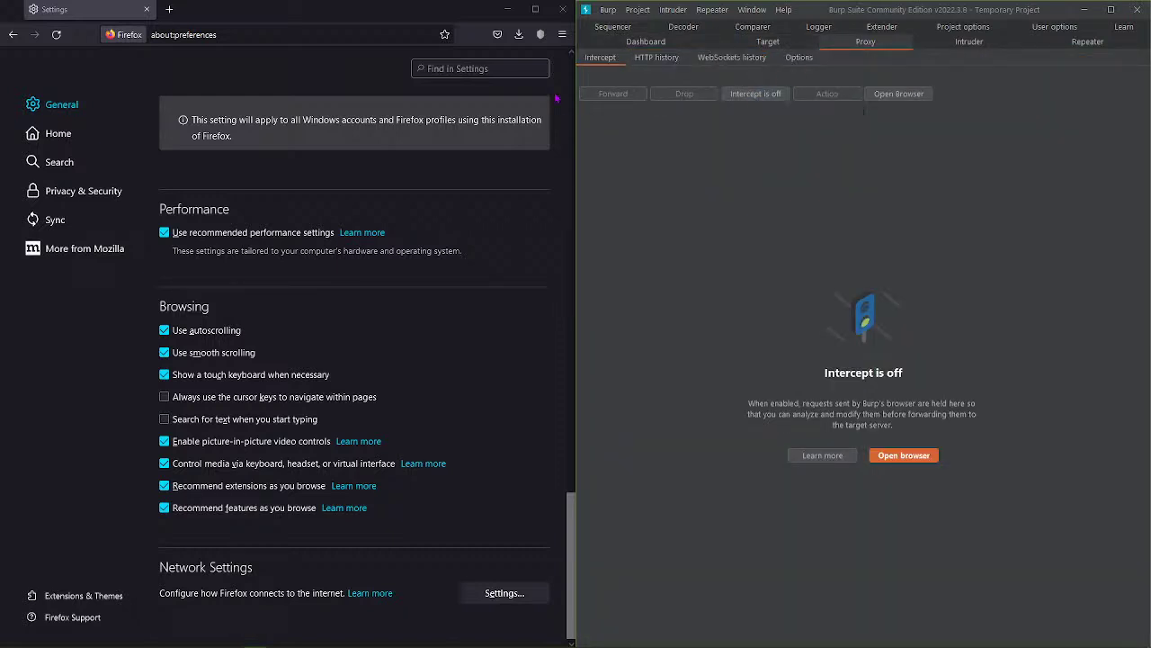
Open google.com in a new Firefox tab replacing the settings page, and continue past the Kaspersky certificate warning.
click(169, 9)
click(146, 9)
click(219, 178)
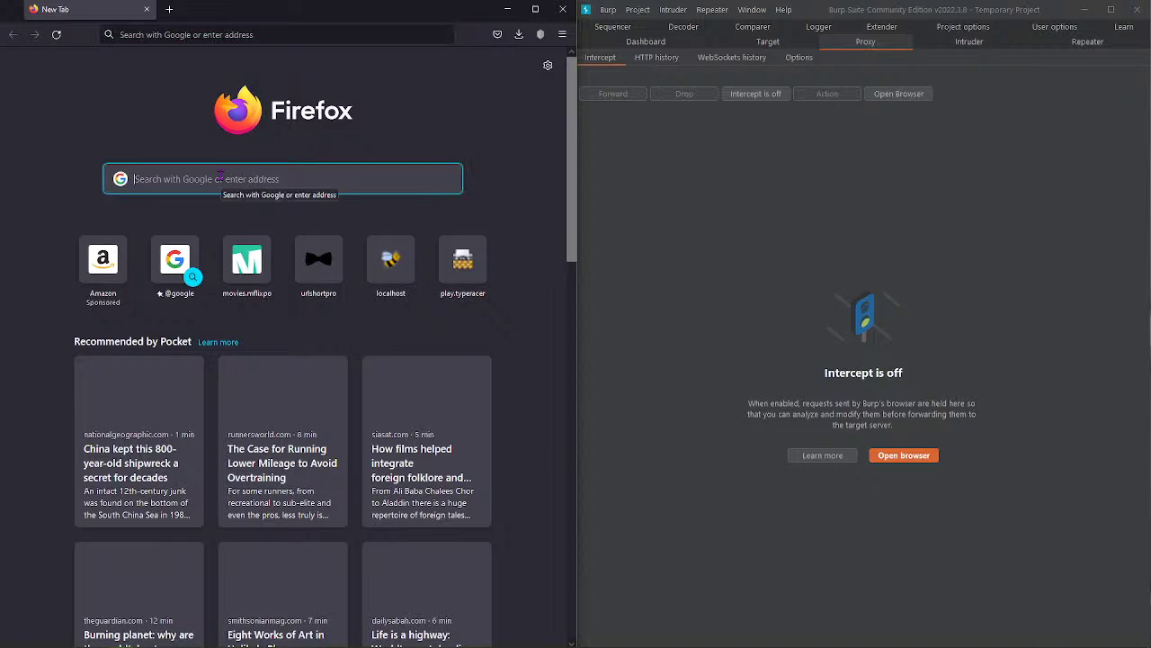
text(google.com/)
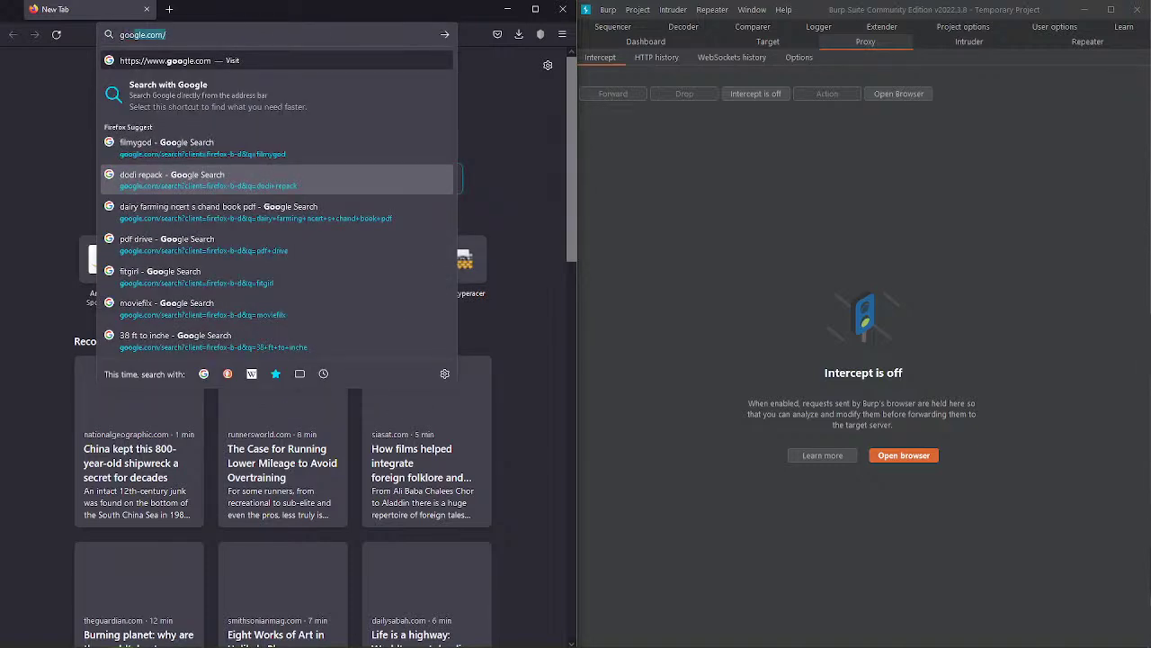
key(Return)
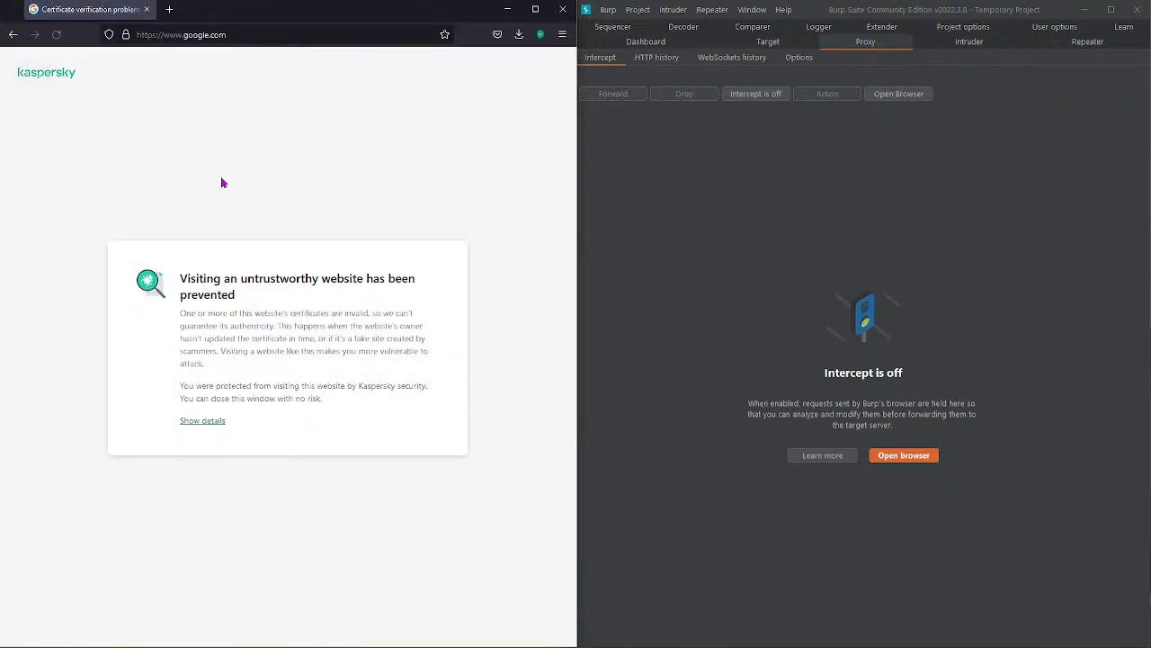
click(222, 419)
click(313, 465)
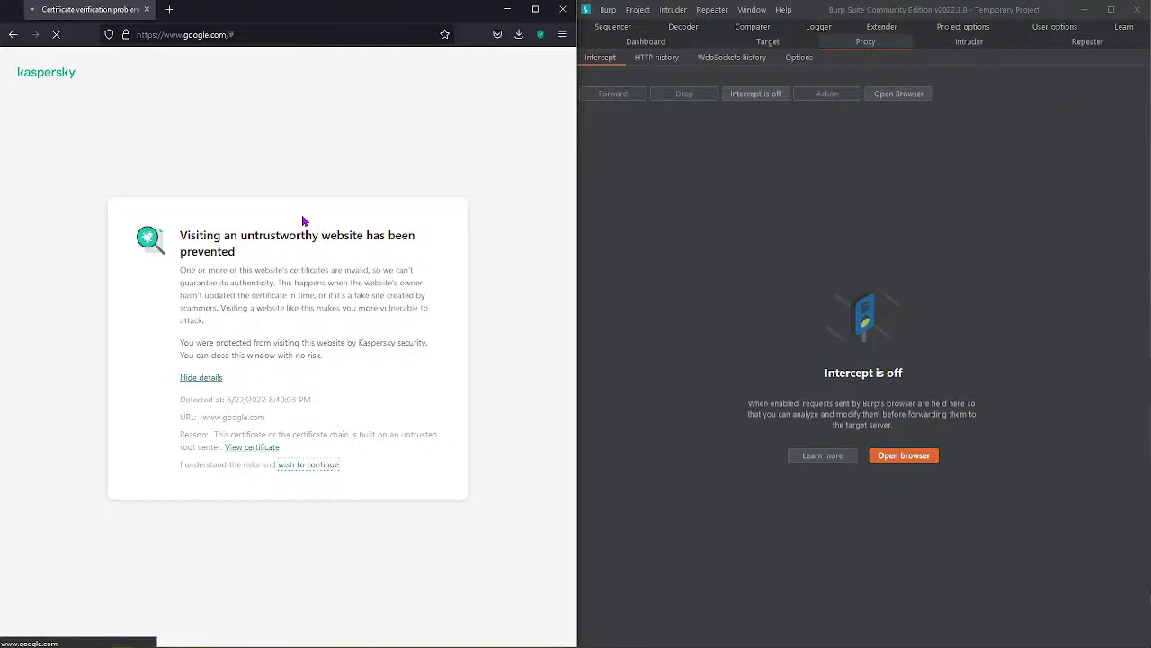
Turn on request interception in Burp Suite's Proxy tool.
click(755, 94)
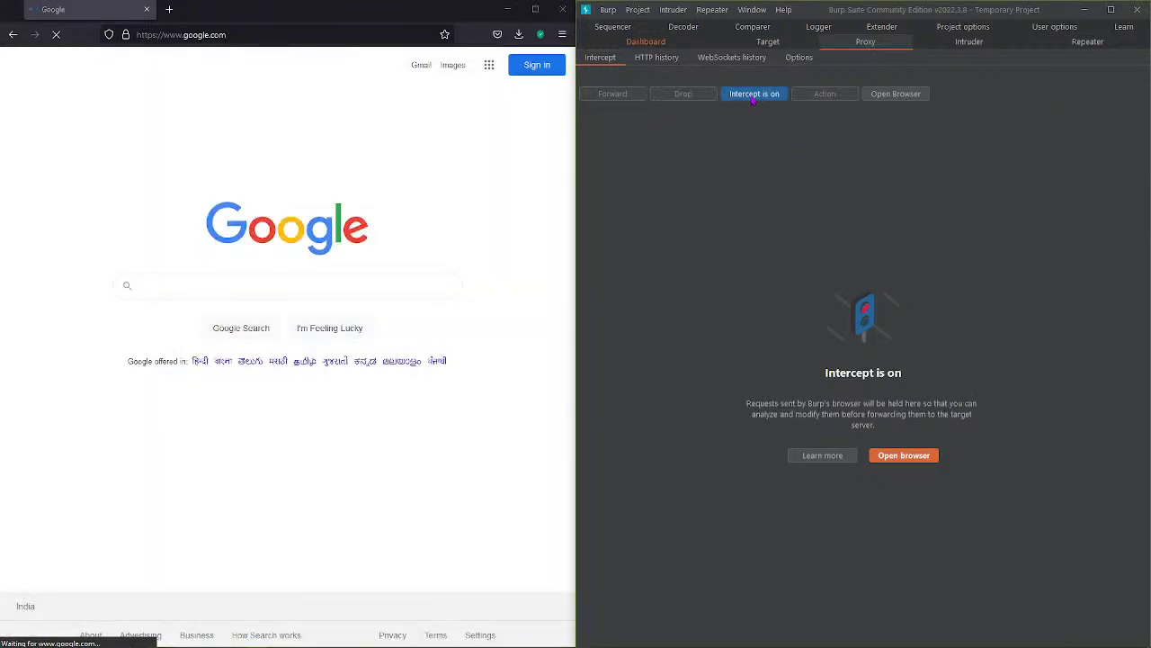
click(753, 96)
click(753, 95)
Search Google for tryhackme.com in Firefox and select the host name in Burp Suite's intercepted request.
click(288, 281)
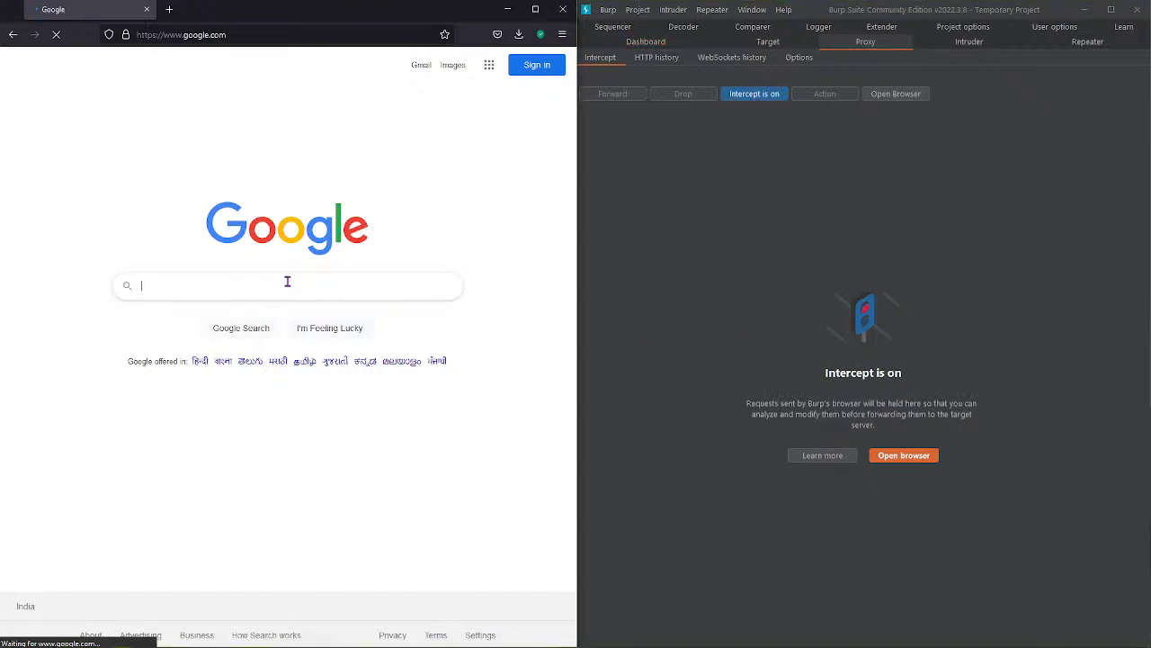
text(tr)
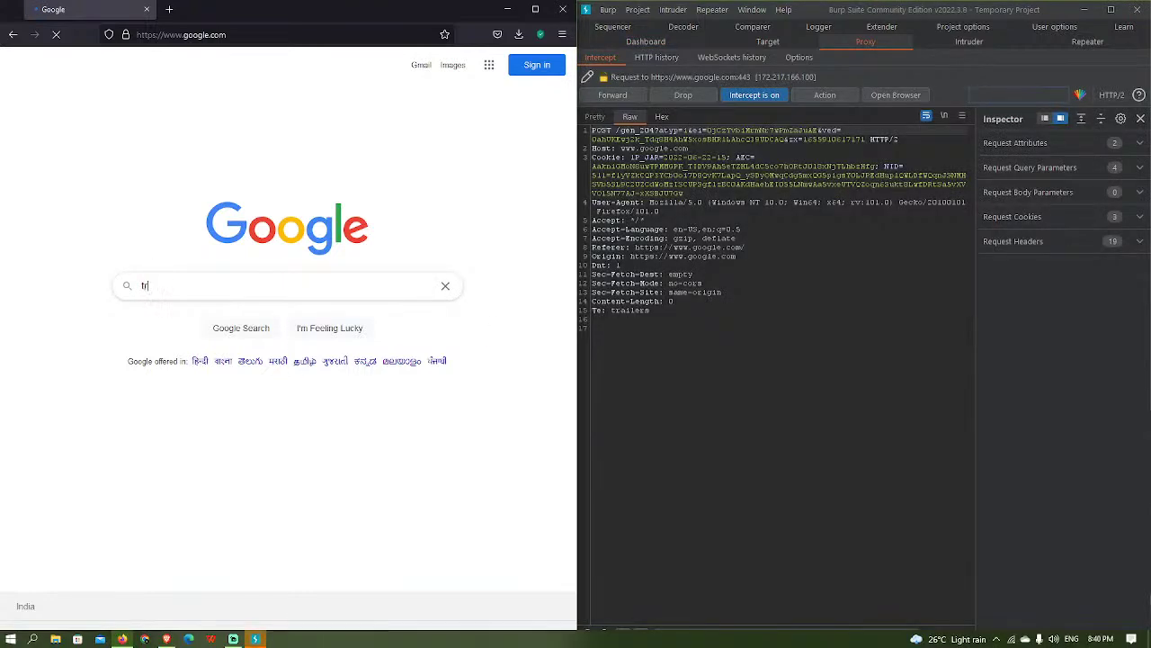
text(yhackme.com)
drag(621, 150, 689, 149)
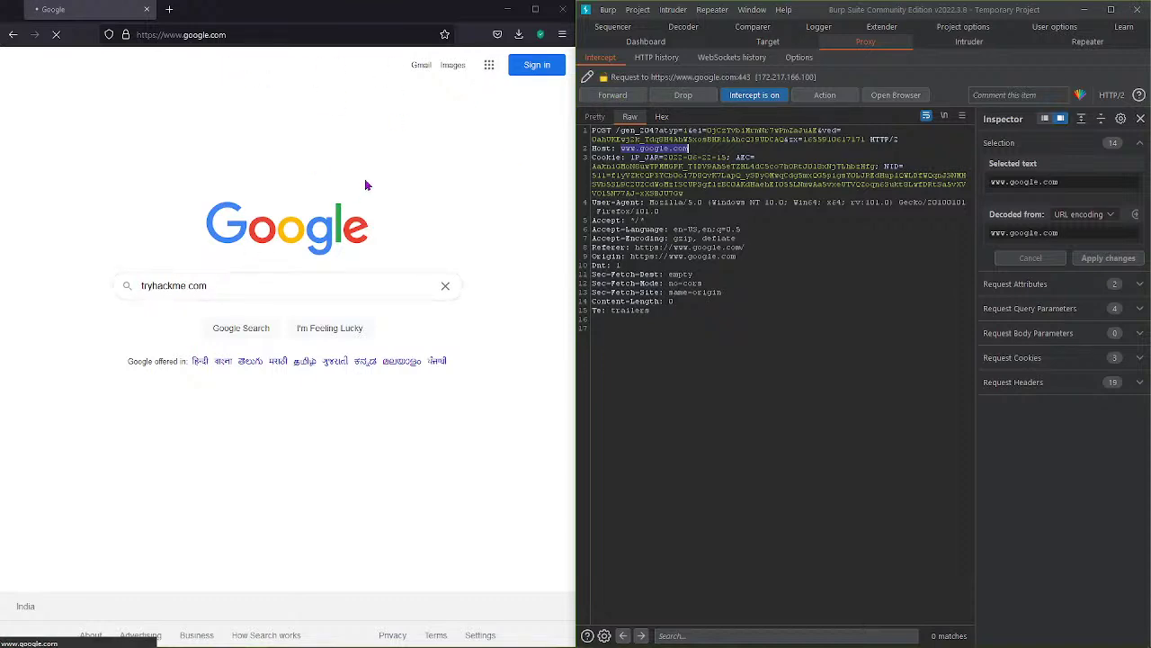
Forward the intercepted Google requests one after another until the tryhackme.com search results load in Firefox.
click(613, 94)
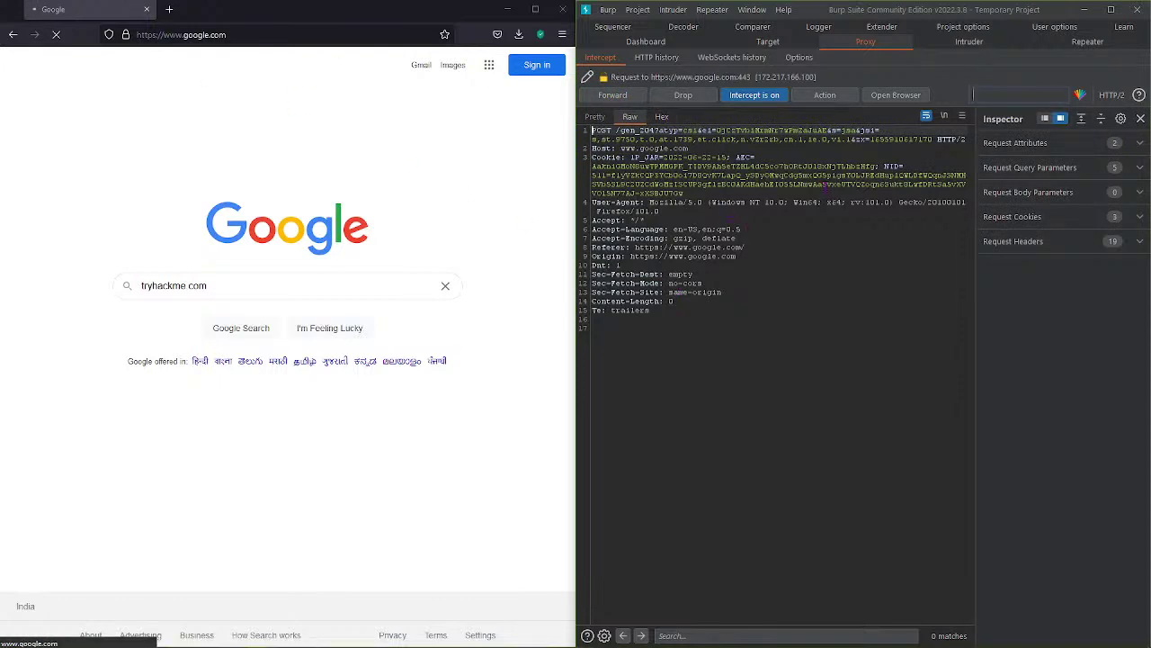
click(610, 96)
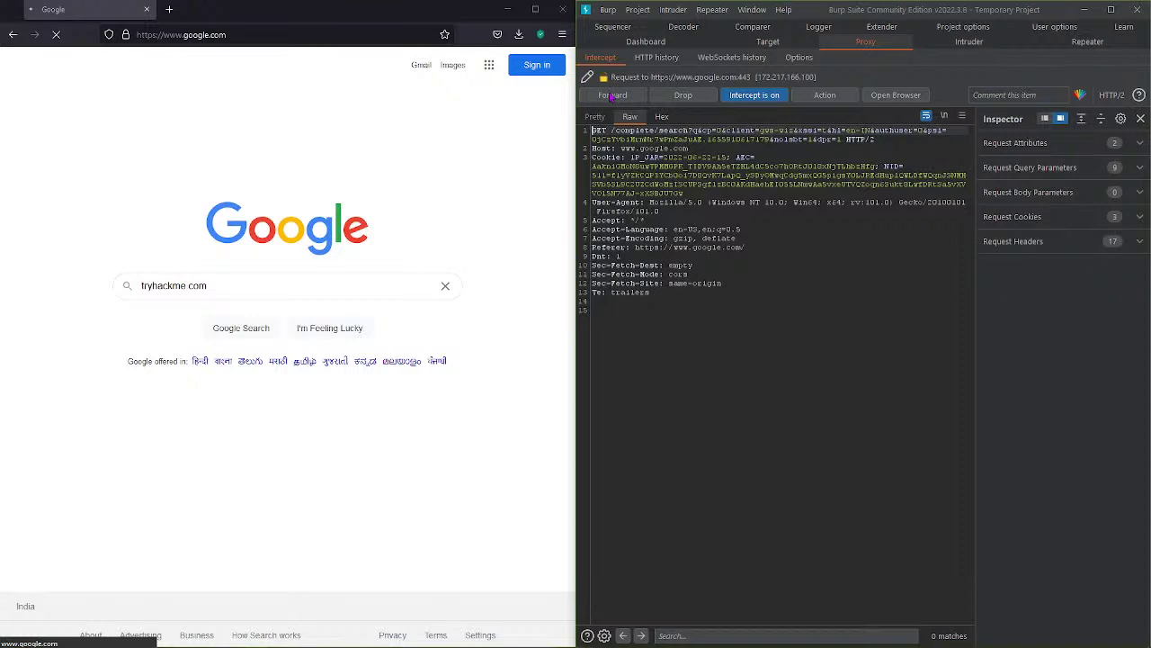
click(612, 96)
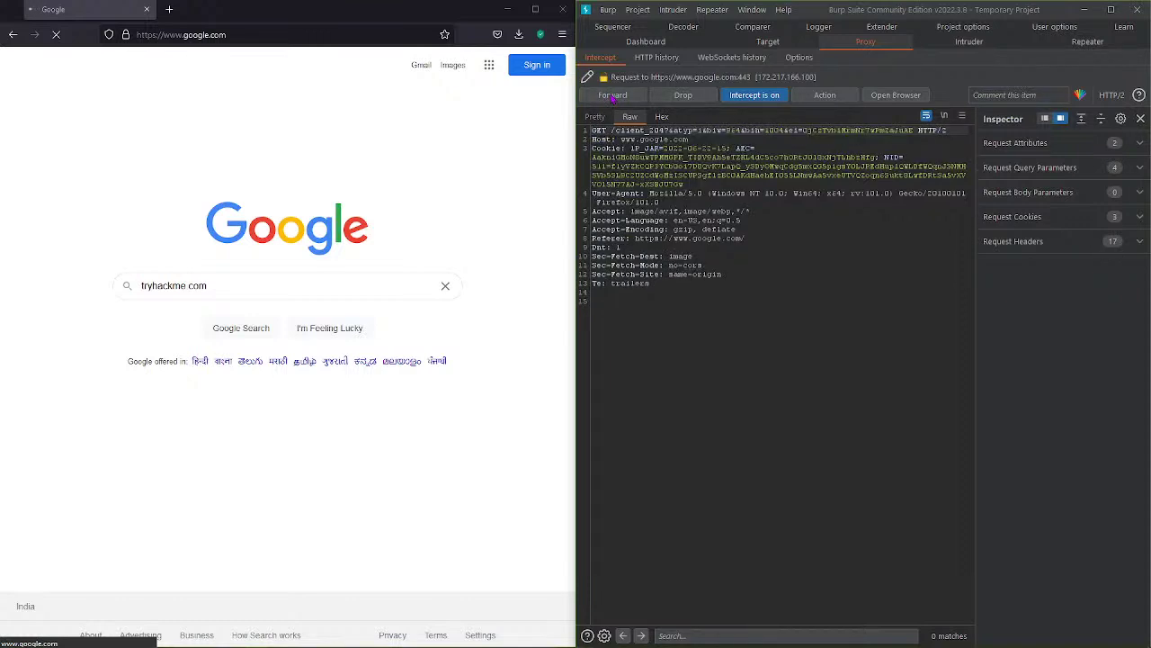
click(612, 96)
click(612, 96)
click(612, 96)
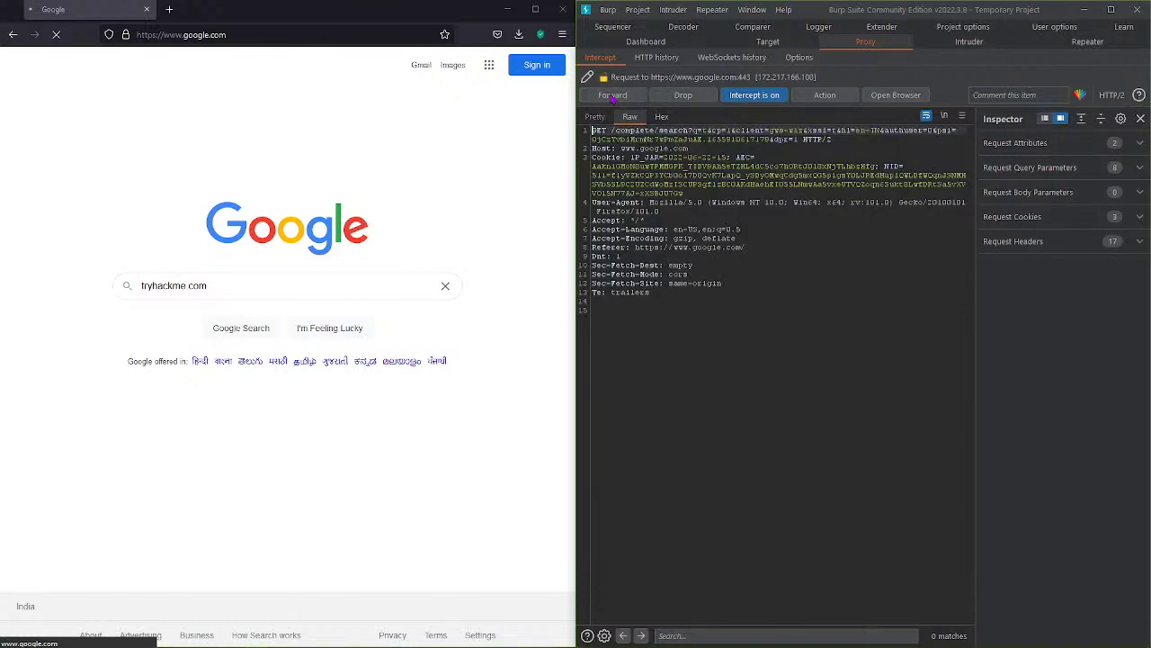
click(612, 96)
click(612, 96)
click(611, 96)
click(611, 96)
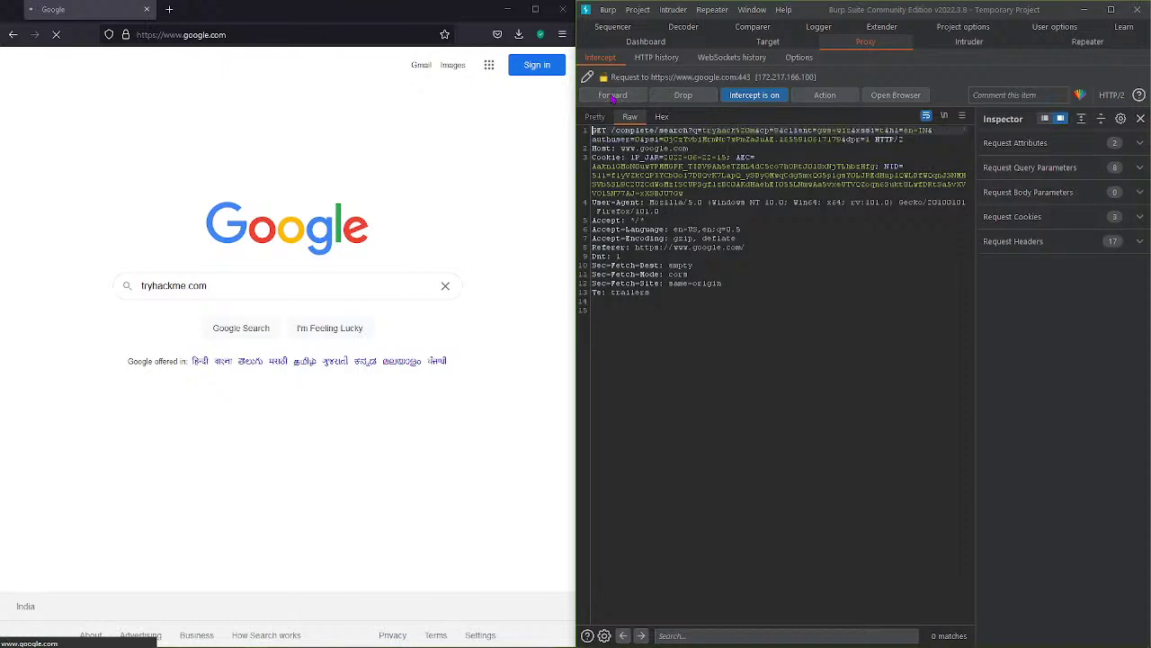
click(612, 97)
click(611, 96)
click(611, 96)
click(611, 96)
click(612, 96)
click(612, 96)
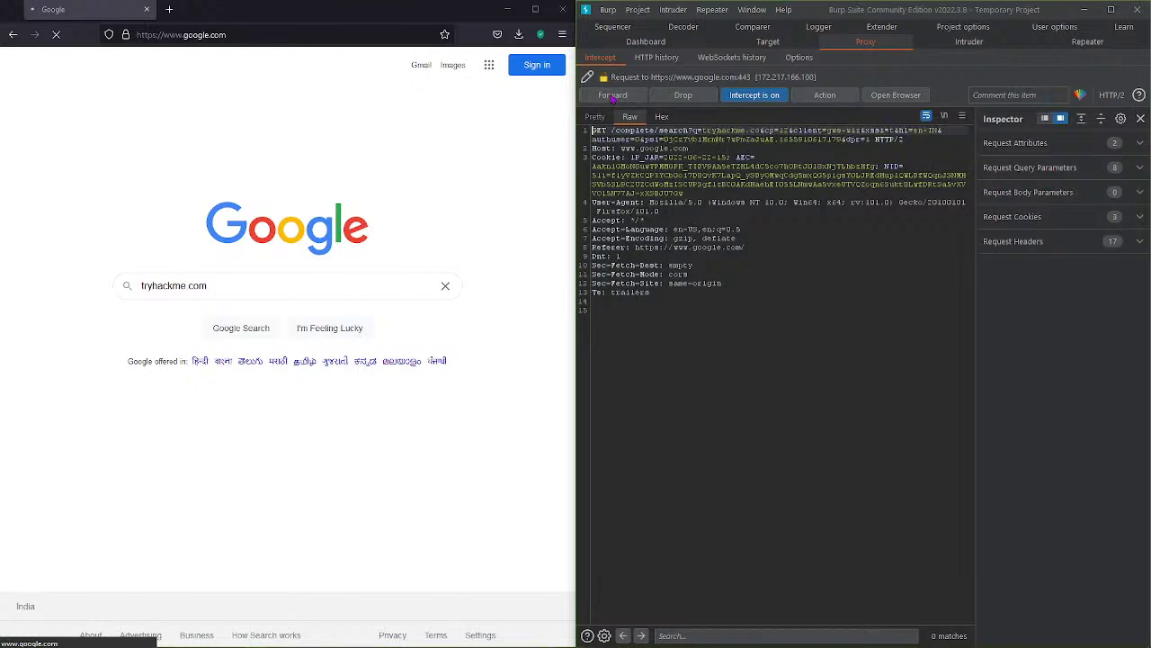
click(612, 97)
click(612, 96)
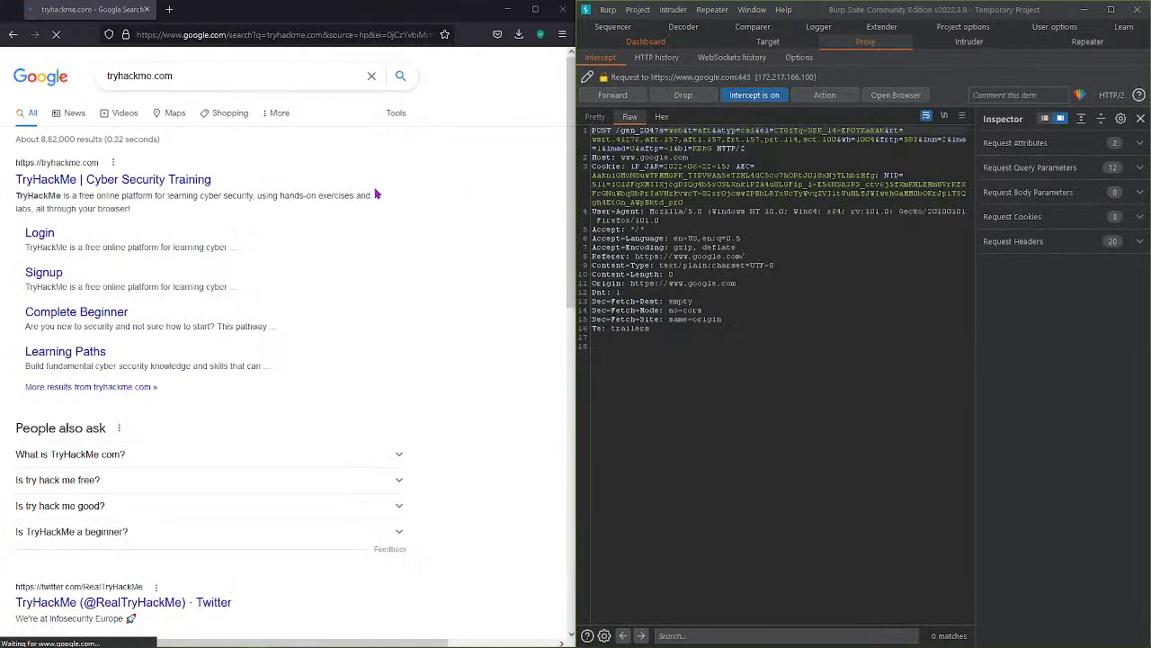
Open the TryHackMe search result, continuing past the Kaspersky certificate warning, and forward the intercepted requests until its home page loads.
click(137, 180)
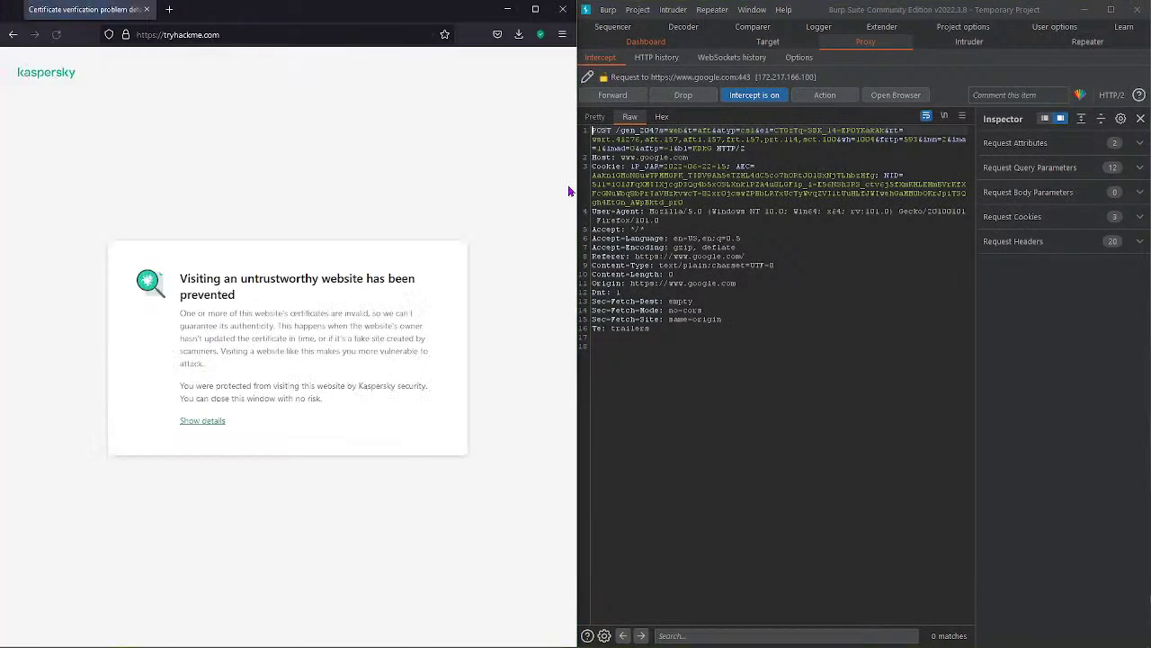
click(203, 420)
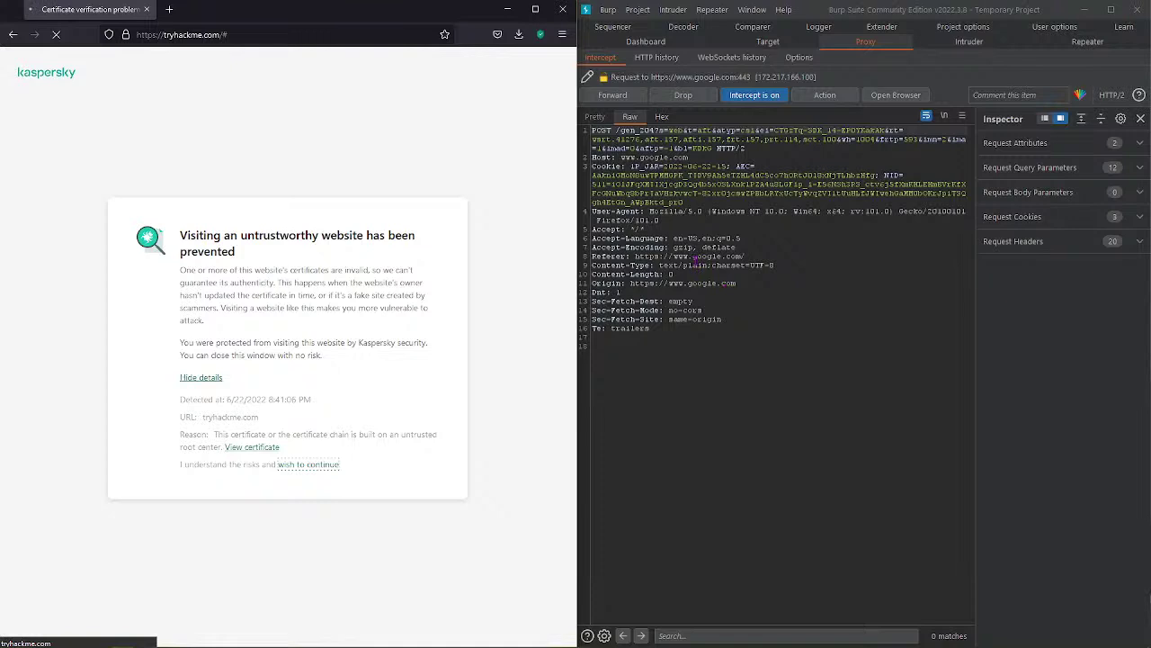
click(604, 95)
click(604, 96)
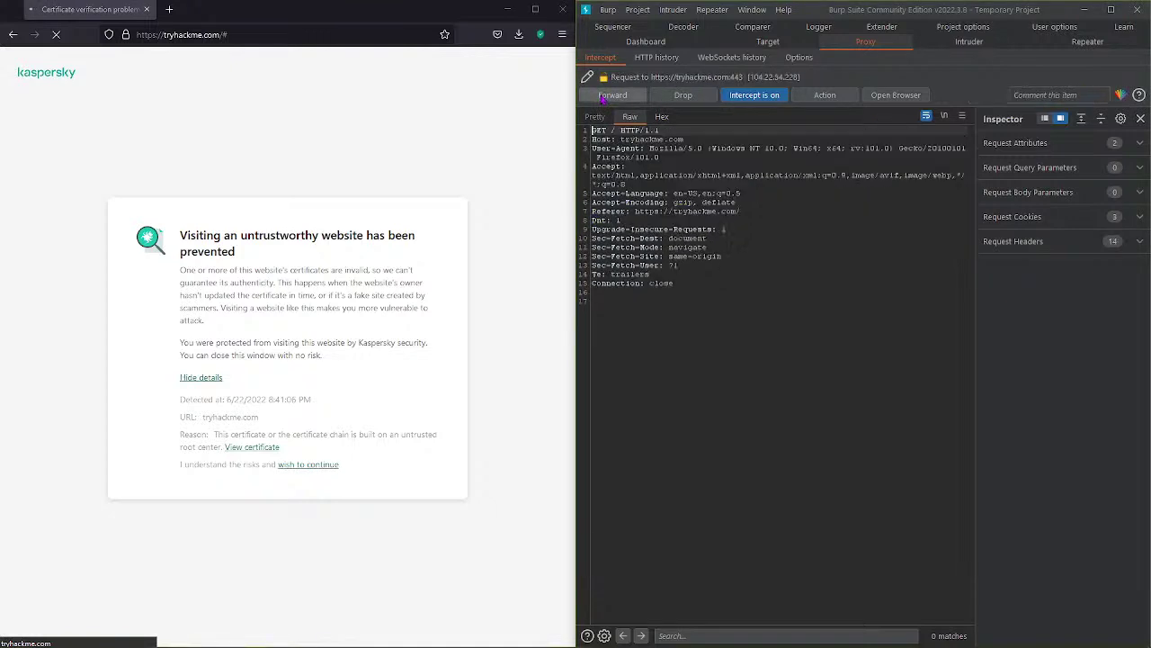
click(605, 96)
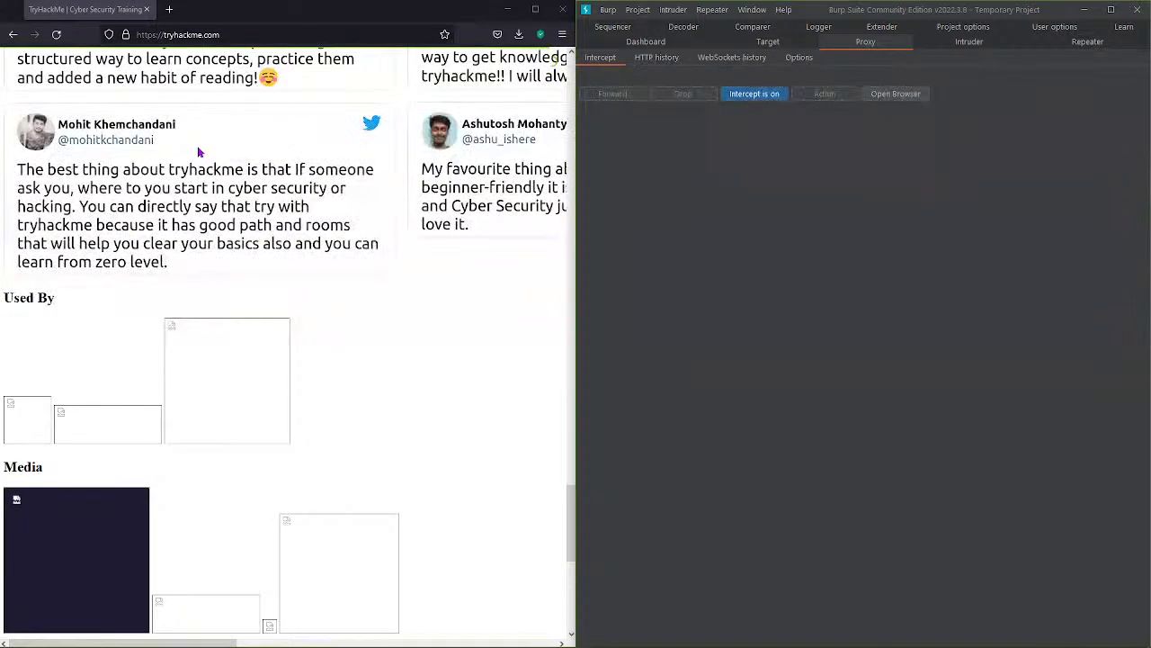
View the TryHackMe home page in a maximized Firefox window, and snap the window back beside Burp Suite.
scroll(90, 85, up, 8)
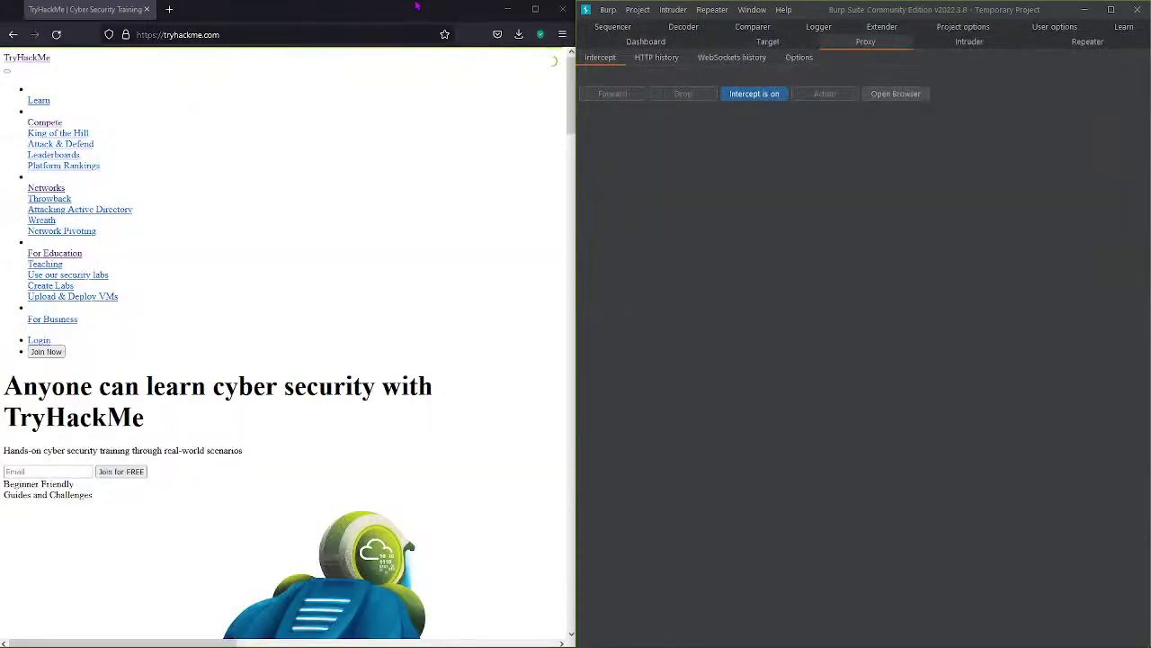
click(535, 9)
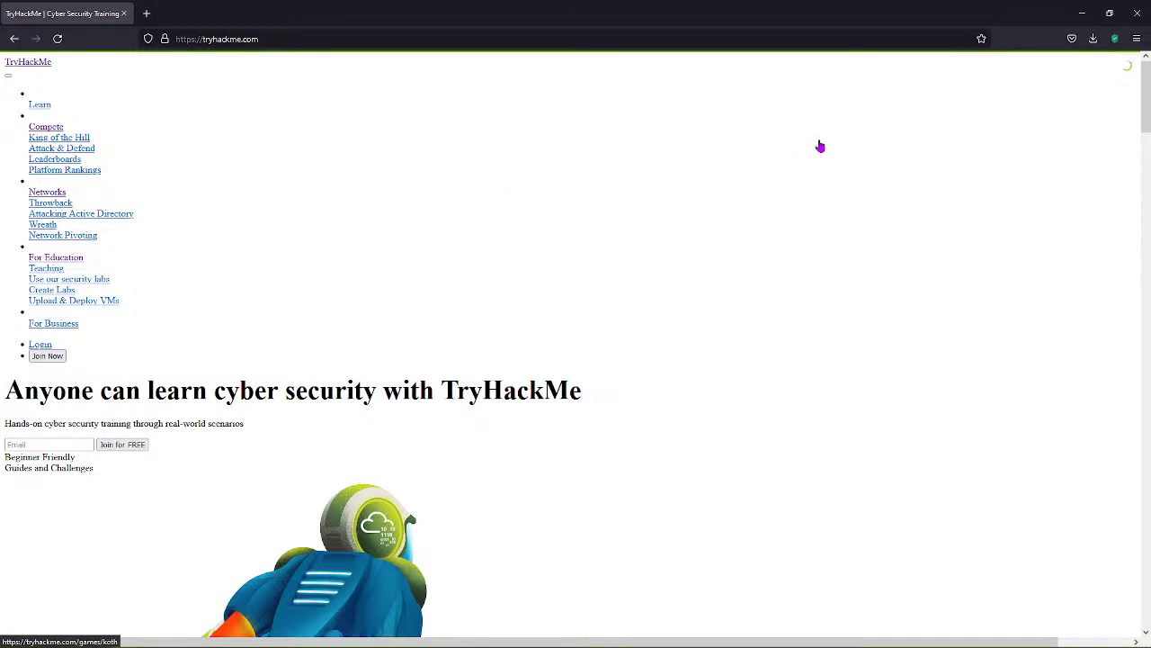
drag(281, 13, 747, 79)
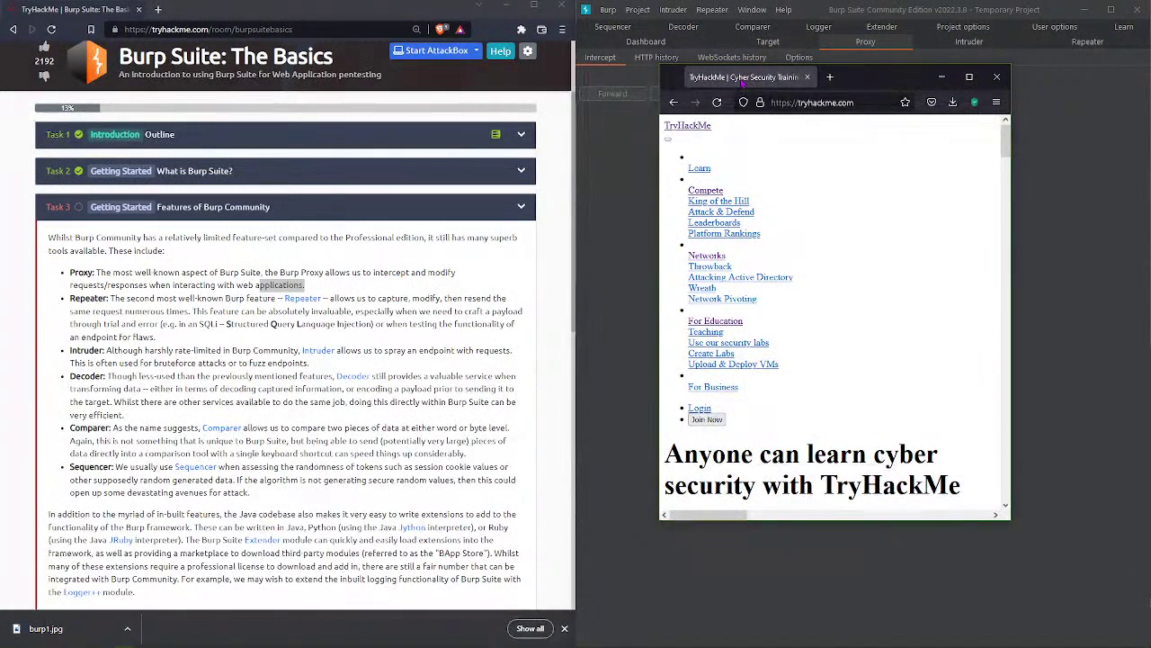
key(super+Left)
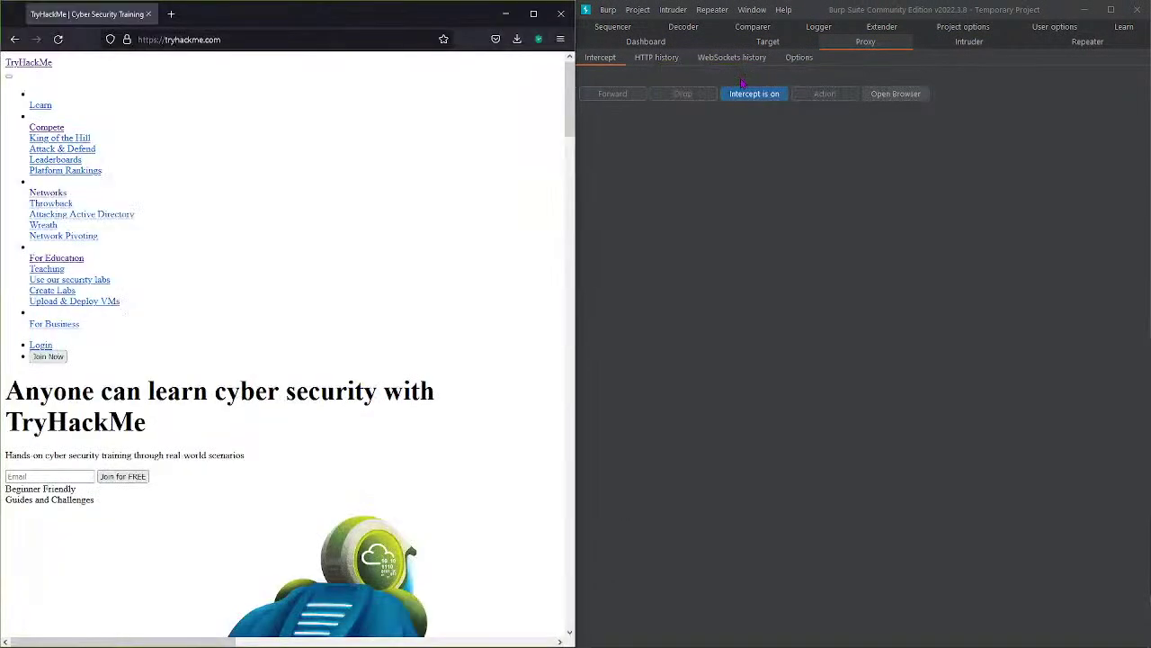
Reload the TryHackMe home page, forward its intercepted request, and dismiss Burp Suite's update notification.
click(58, 39)
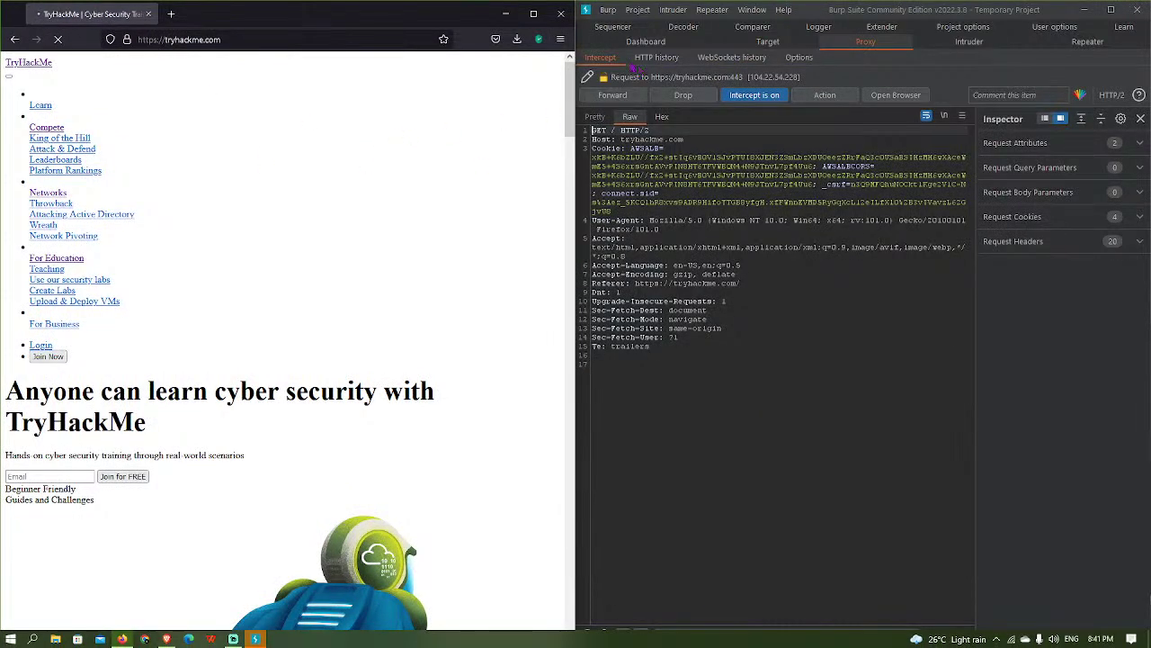
click(609, 95)
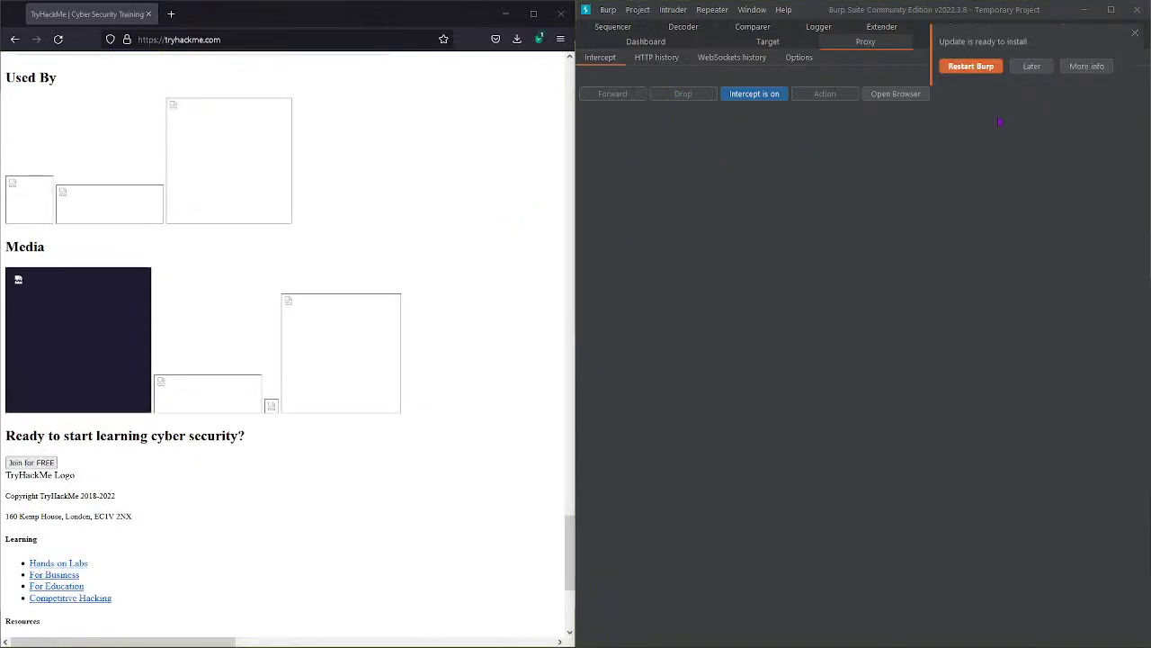
click(1136, 33)
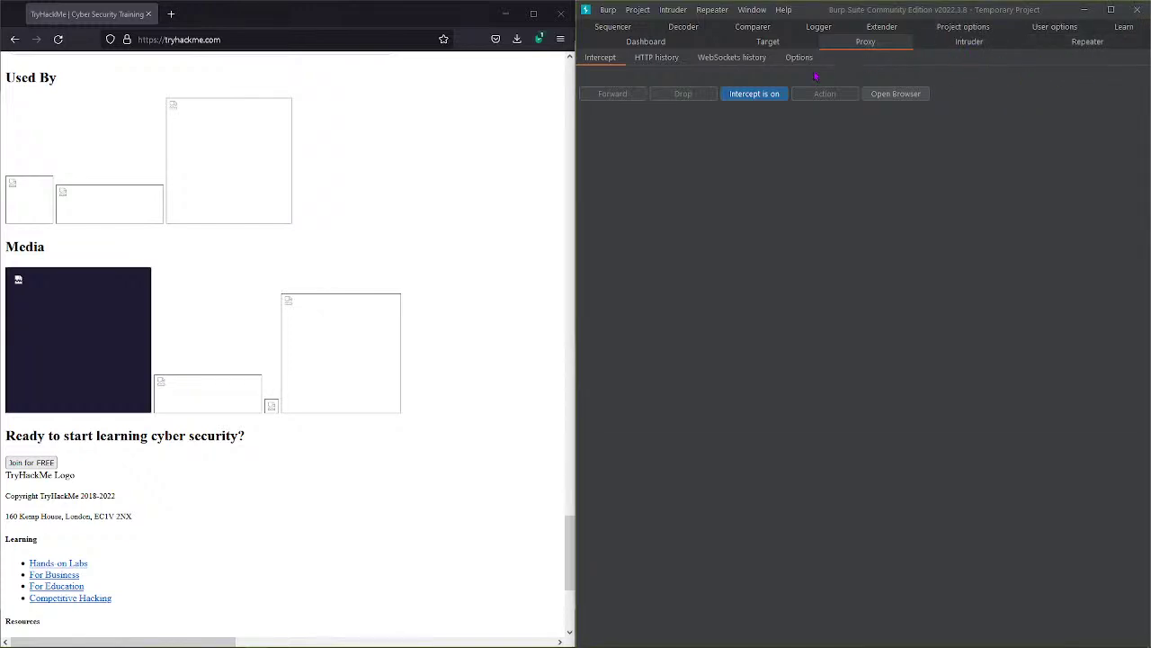
click(768, 42)
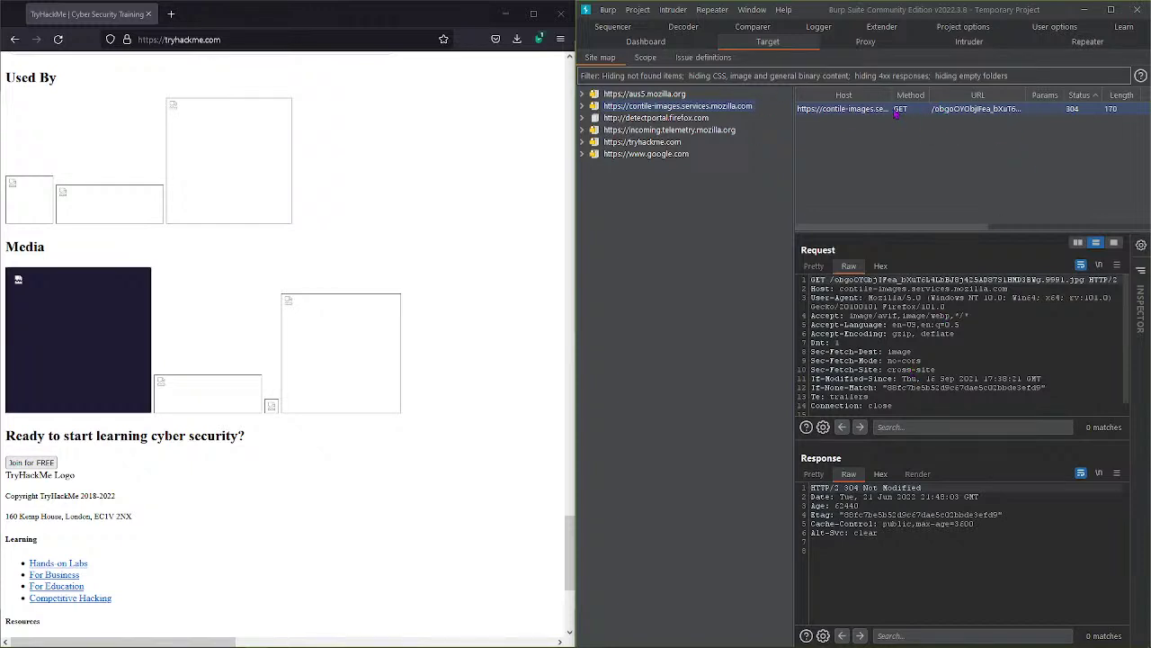
click(645, 32)
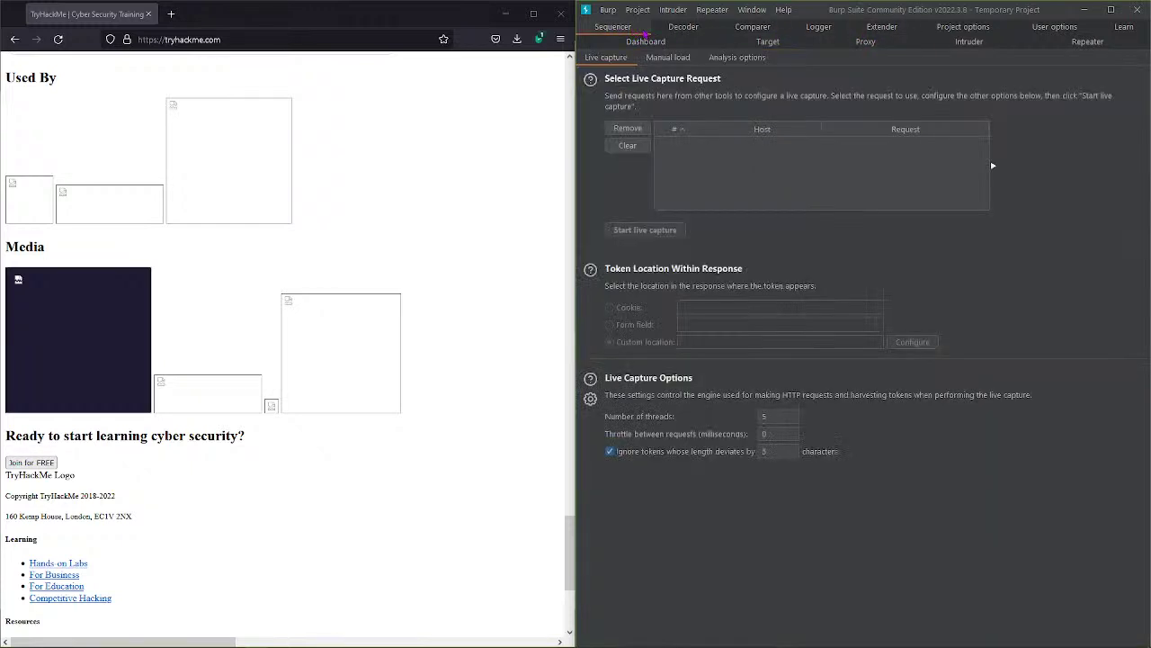
click(645, 42)
click(683, 26)
click(766, 41)
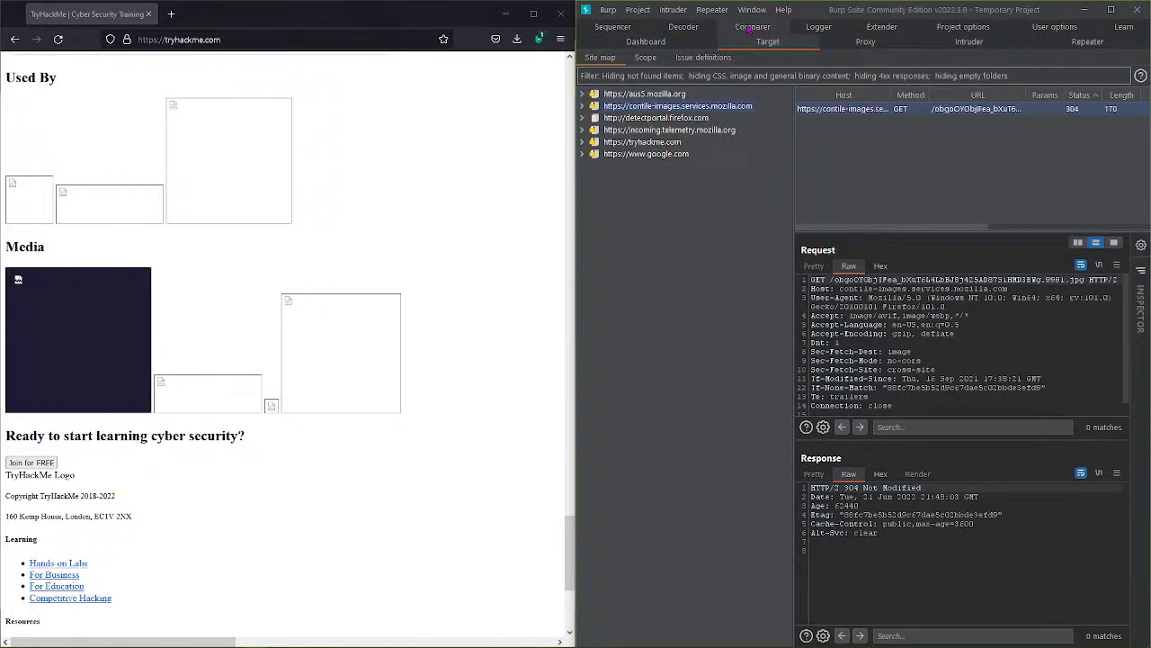
click(658, 142)
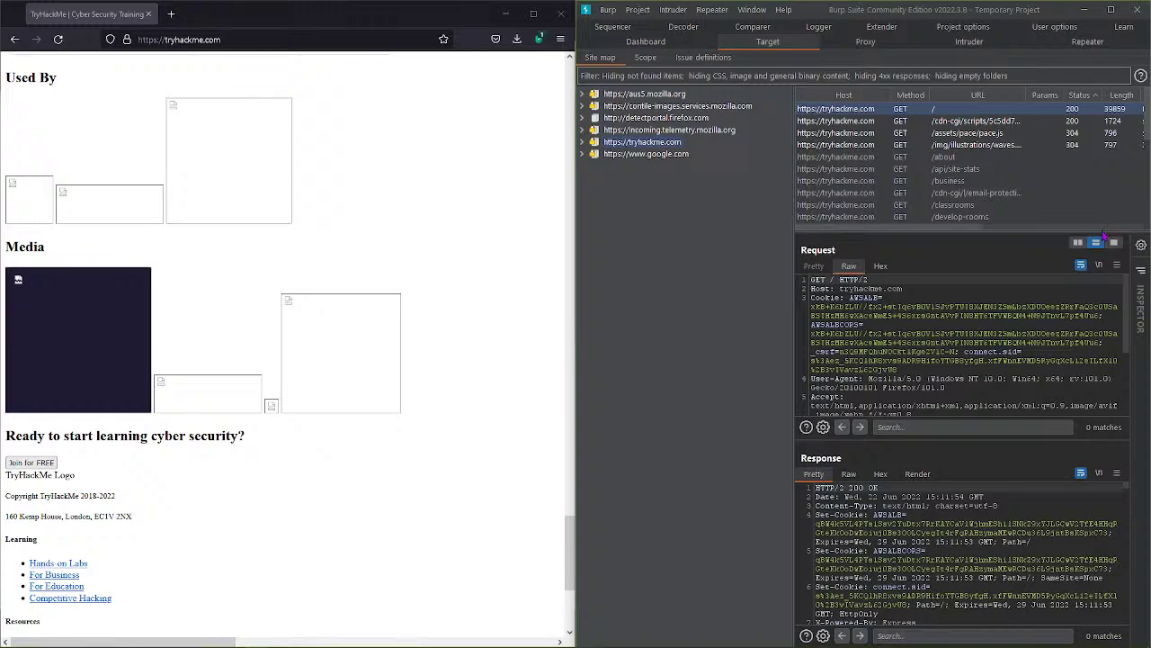
key(super+Up)
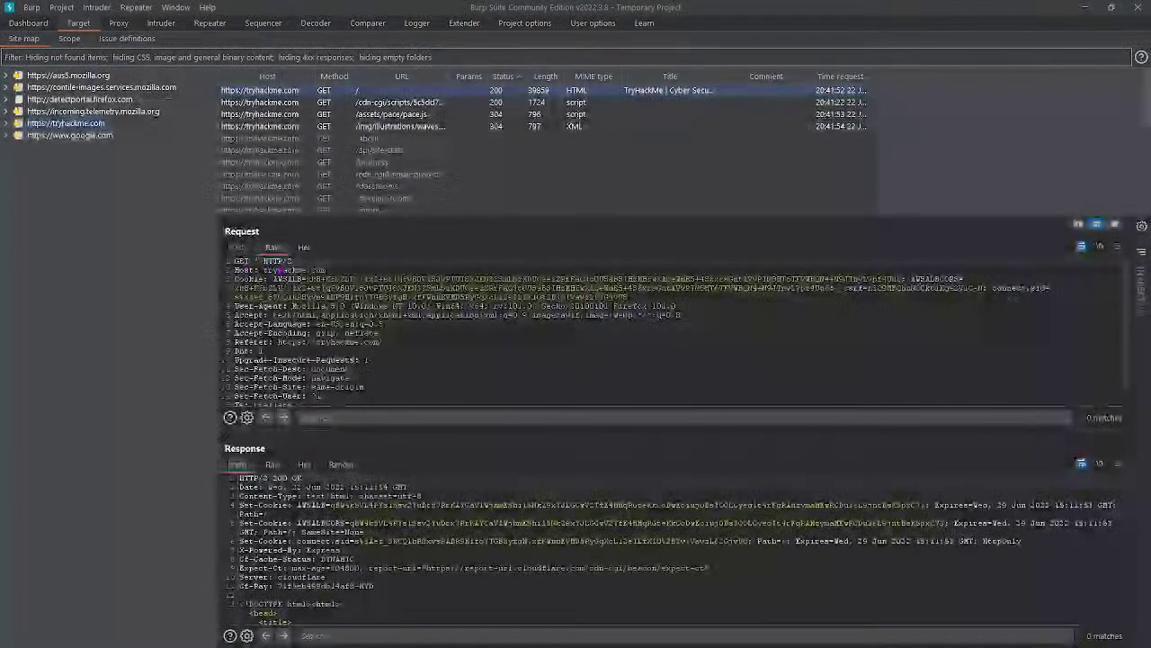
Look through the GET requests recorded for tryhackme.com in the site map, with the root page's request selected.
scroll(326, 368, down, 1)
scroll(326, 368, up, 1)
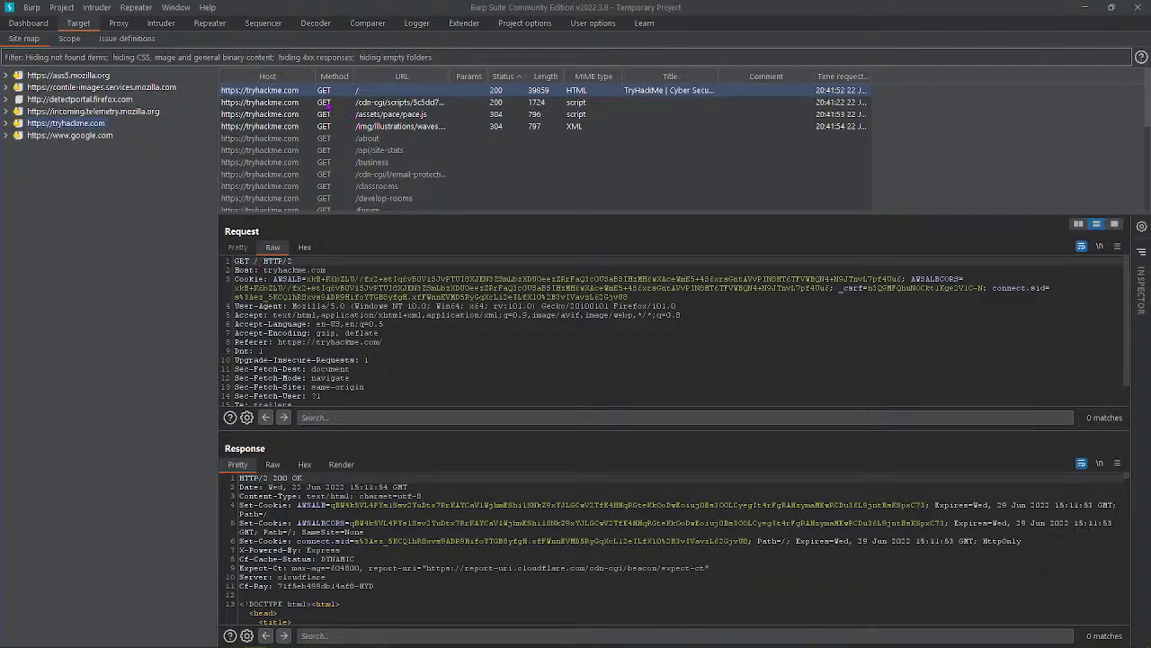
scroll(312, 146, down, 5)
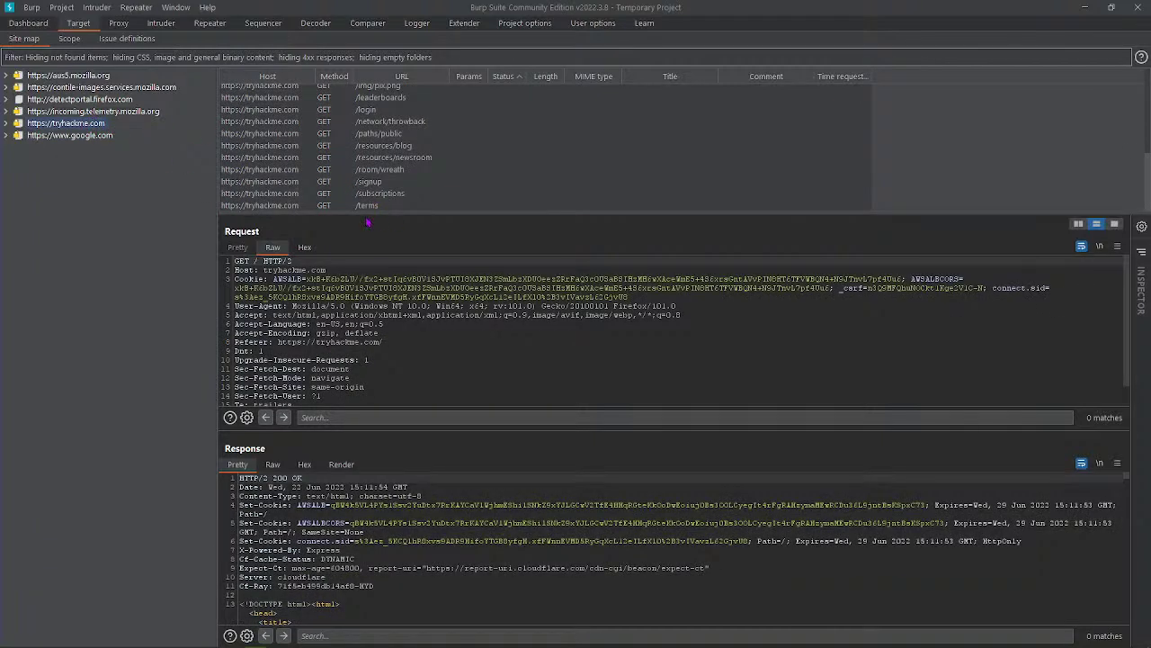
scroll(357, 210, up, 5)
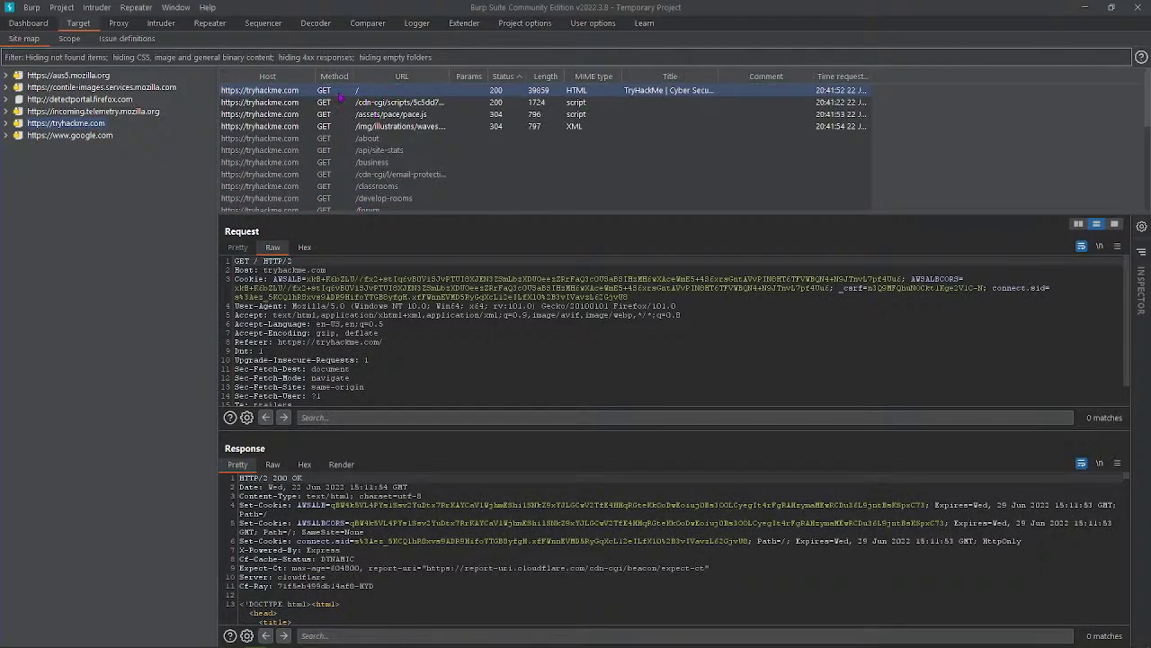
click(309, 91)
click(385, 95)
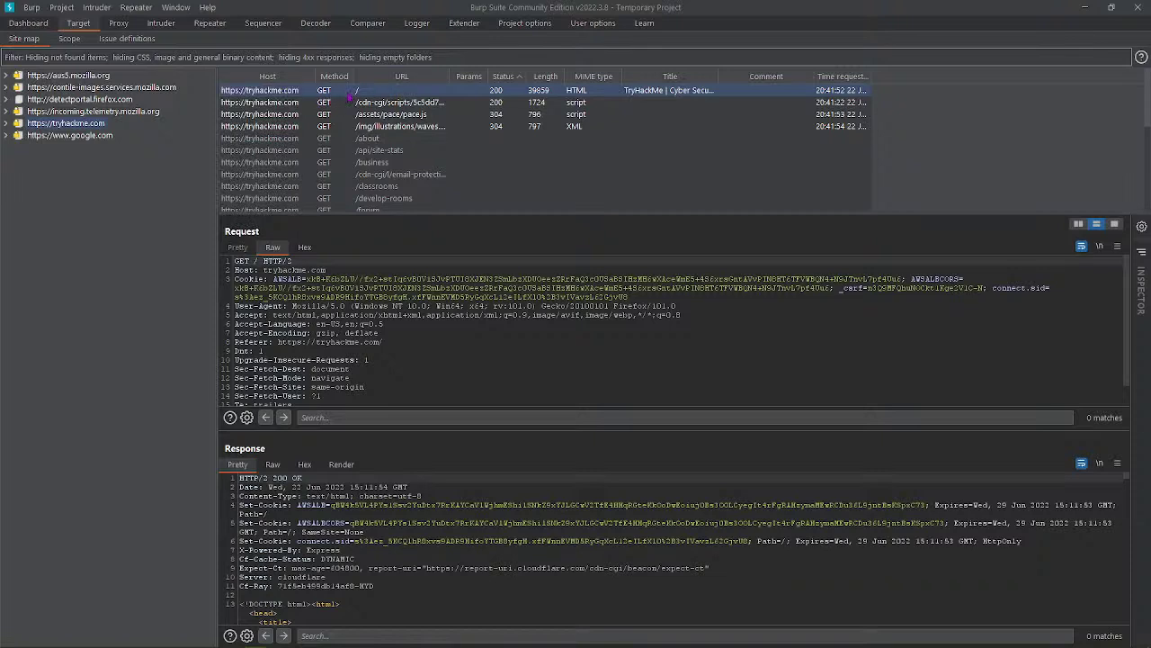
scroll(361, 157, down, 5)
scroll(359, 156, up, 5)
Highlight the Host value in the root request and compare it with the page address in Firefox.
drag(266, 271, 331, 270)
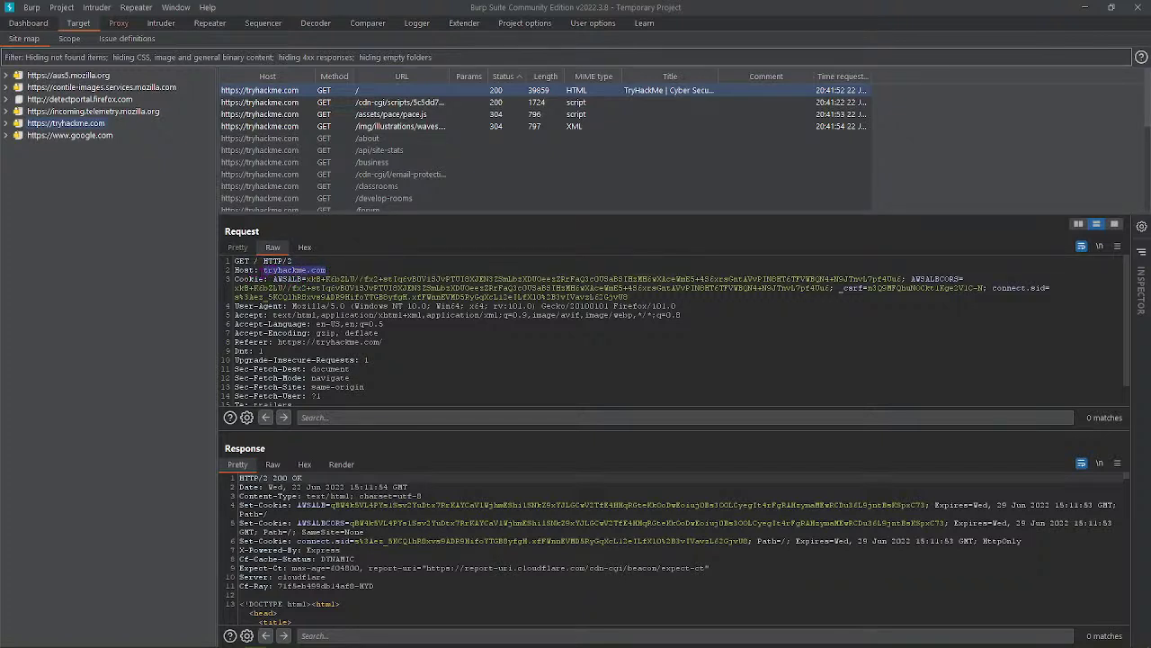
key(alt+Tab)
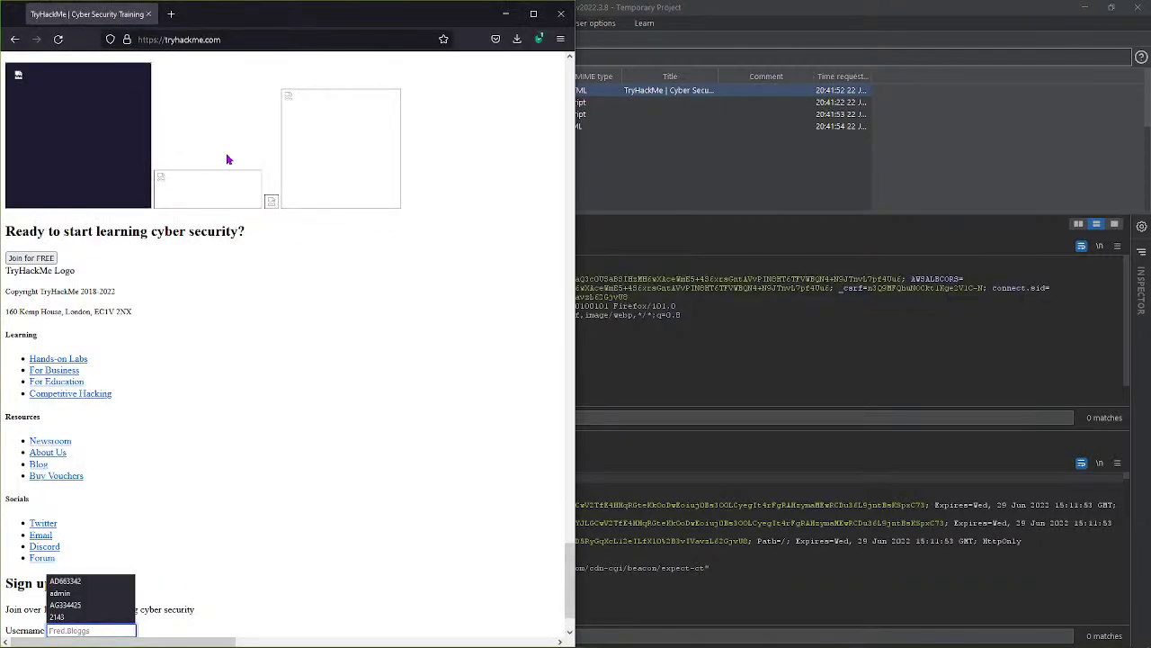
click(209, 39)
drag(222, 40, 140, 40)
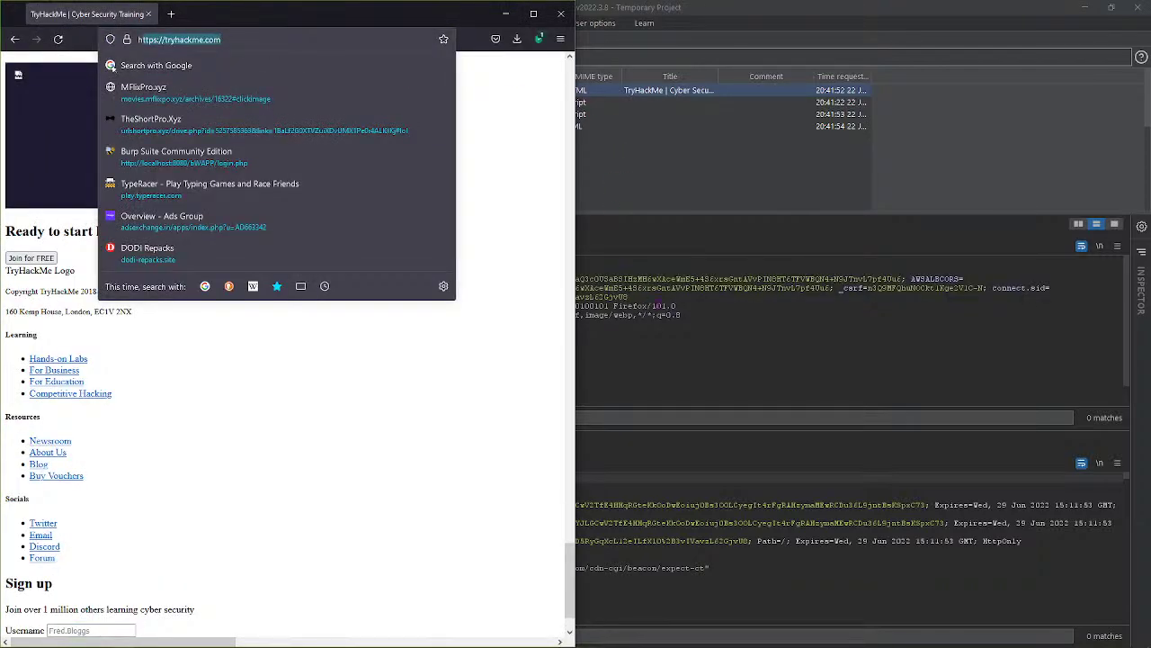
key(alt+Tab)
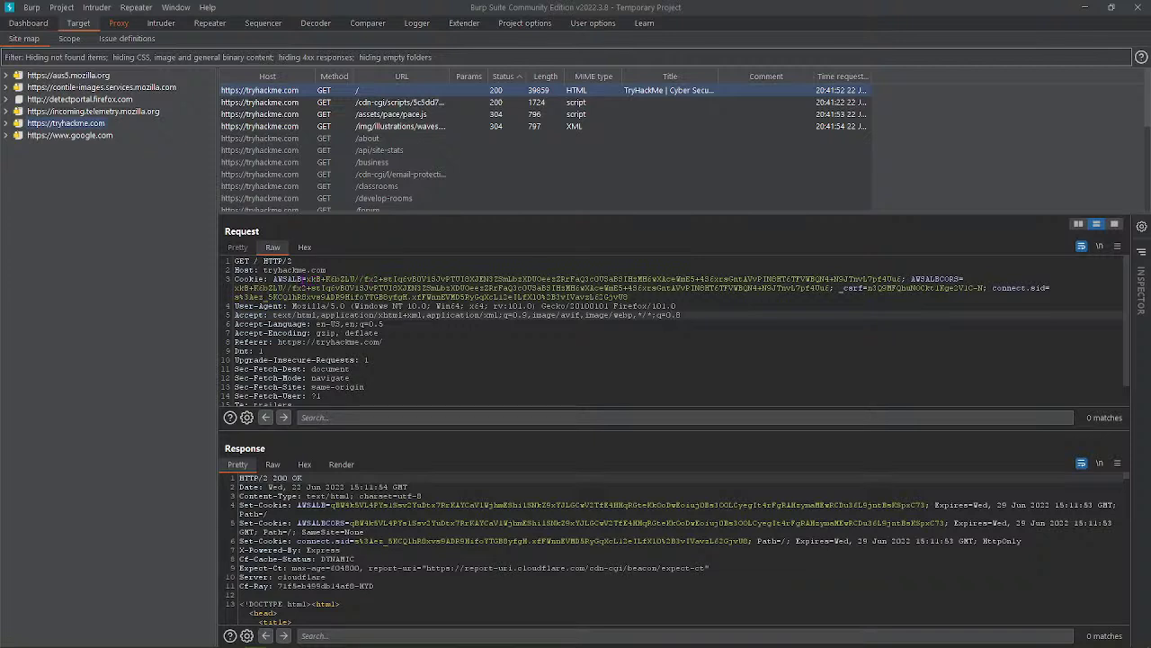
Highlight the cookie values and the Mozilla/5.0 part of the User-Agent header in the root request.
drag(273, 278, 629, 297)
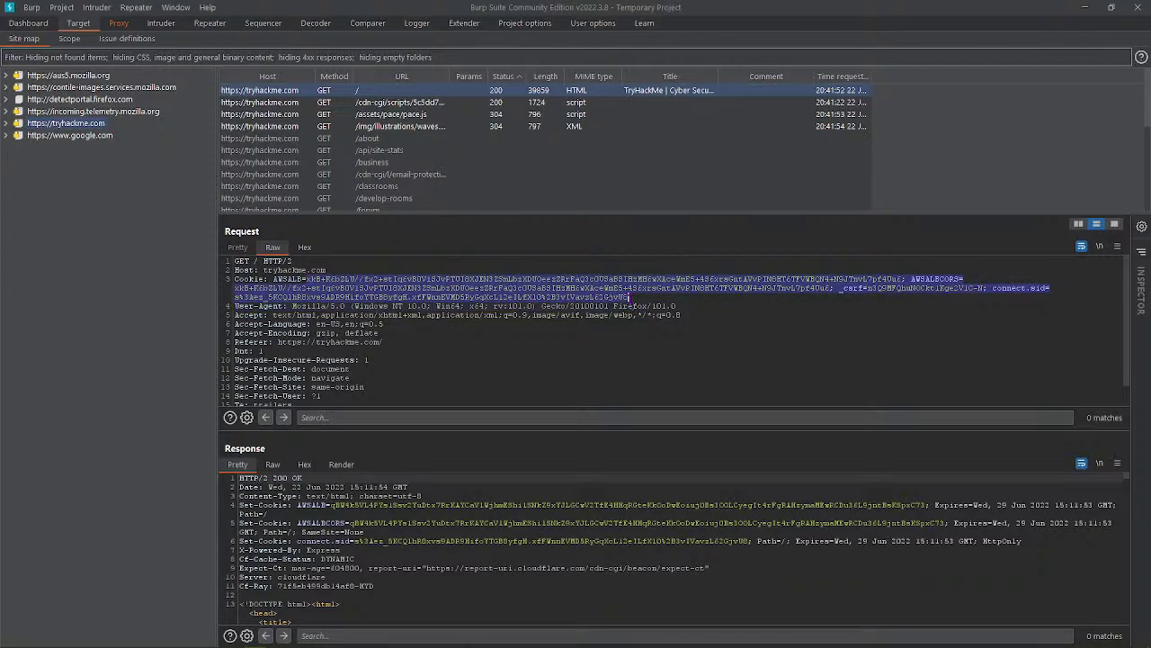
click(529, 341)
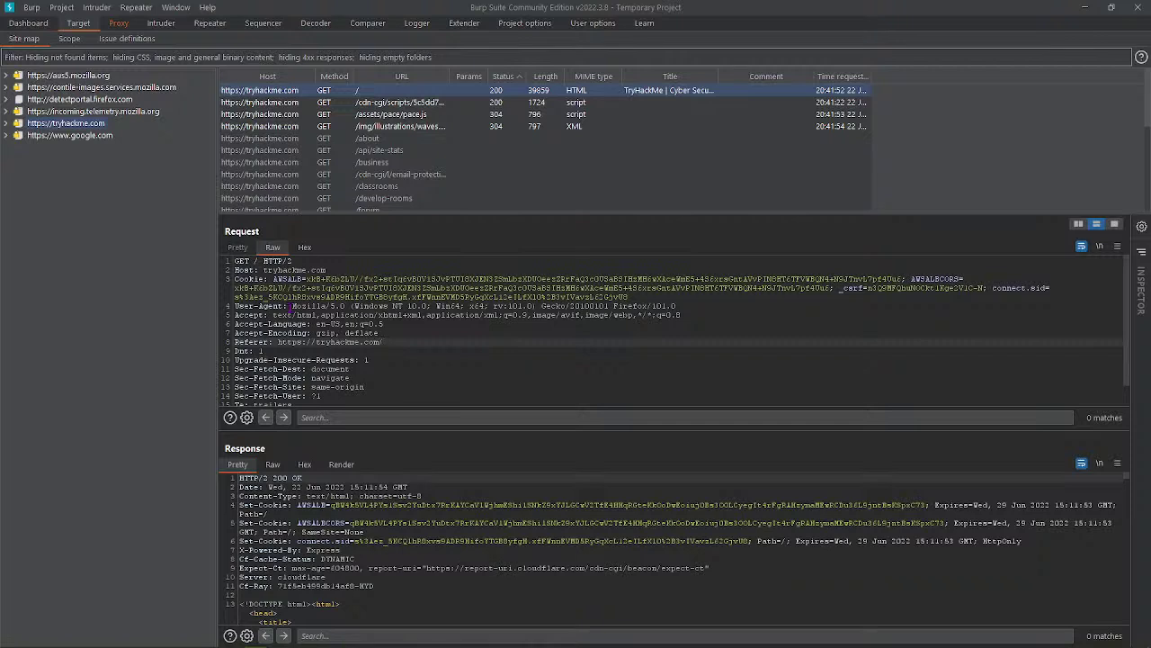
drag(292, 307, 345, 307)
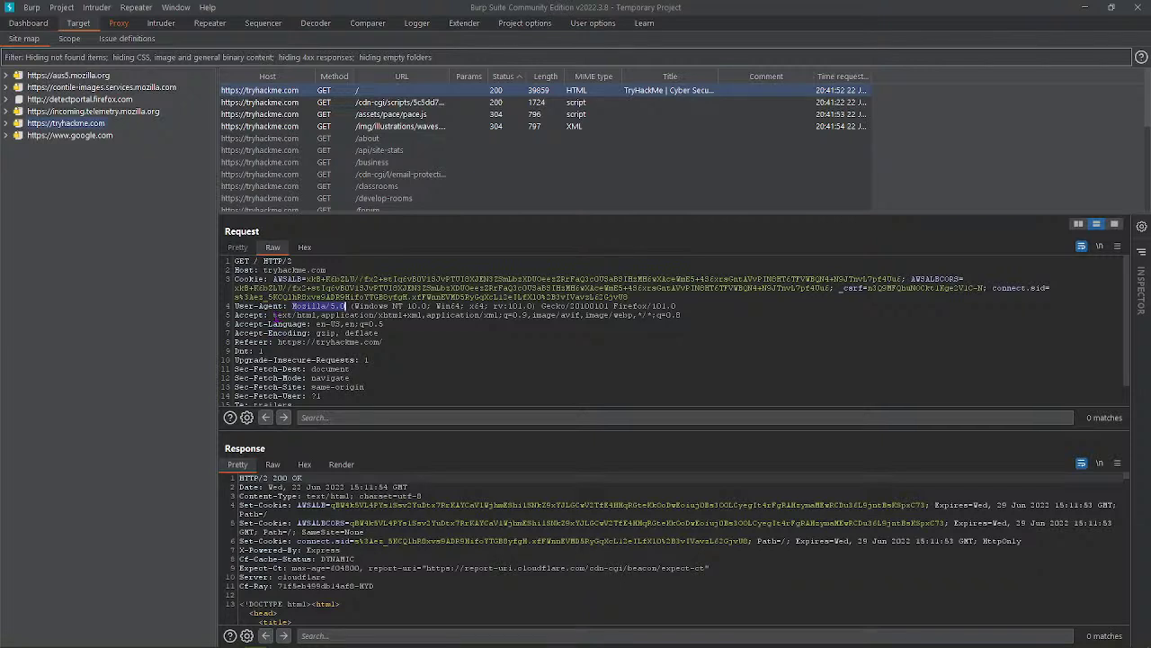
Highlight the Accept header's content types one after another, from text/html and application to image/avif,image/webp.
click(277, 315)
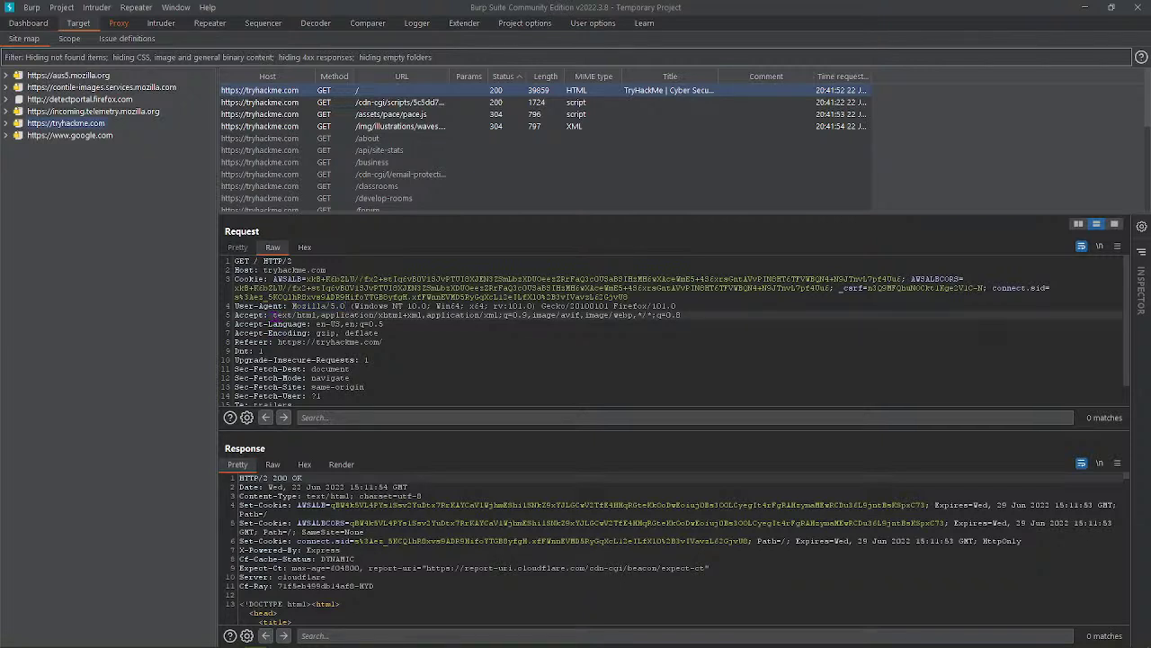
drag(273, 315, 344, 315)
click(384, 324)
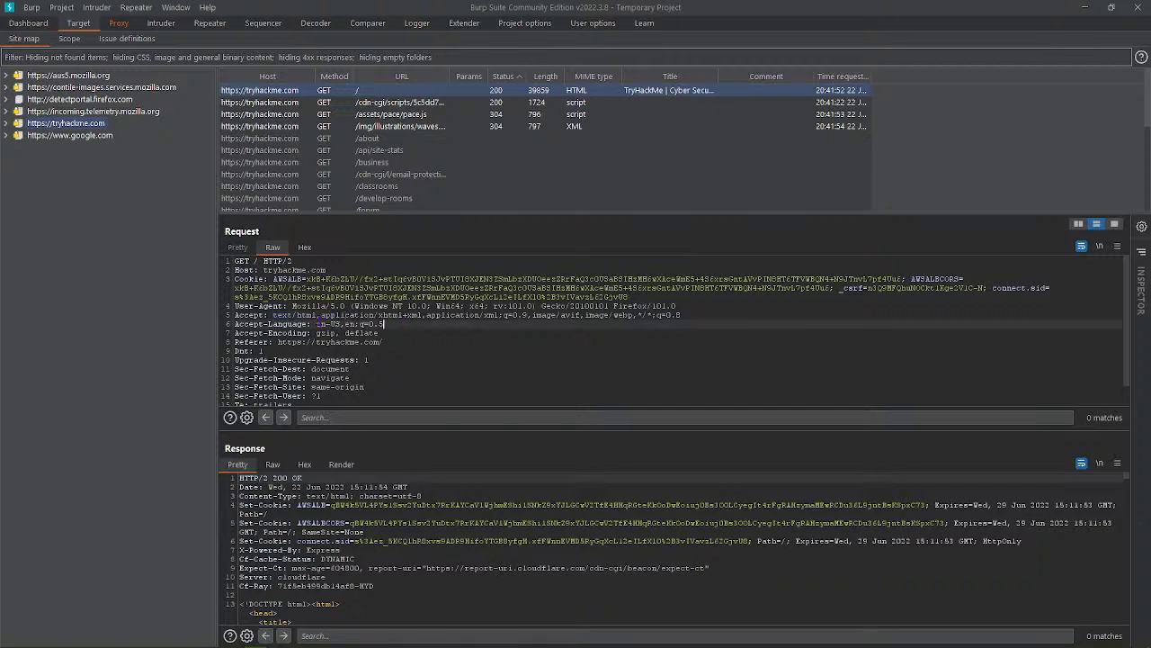
drag(274, 315, 318, 315)
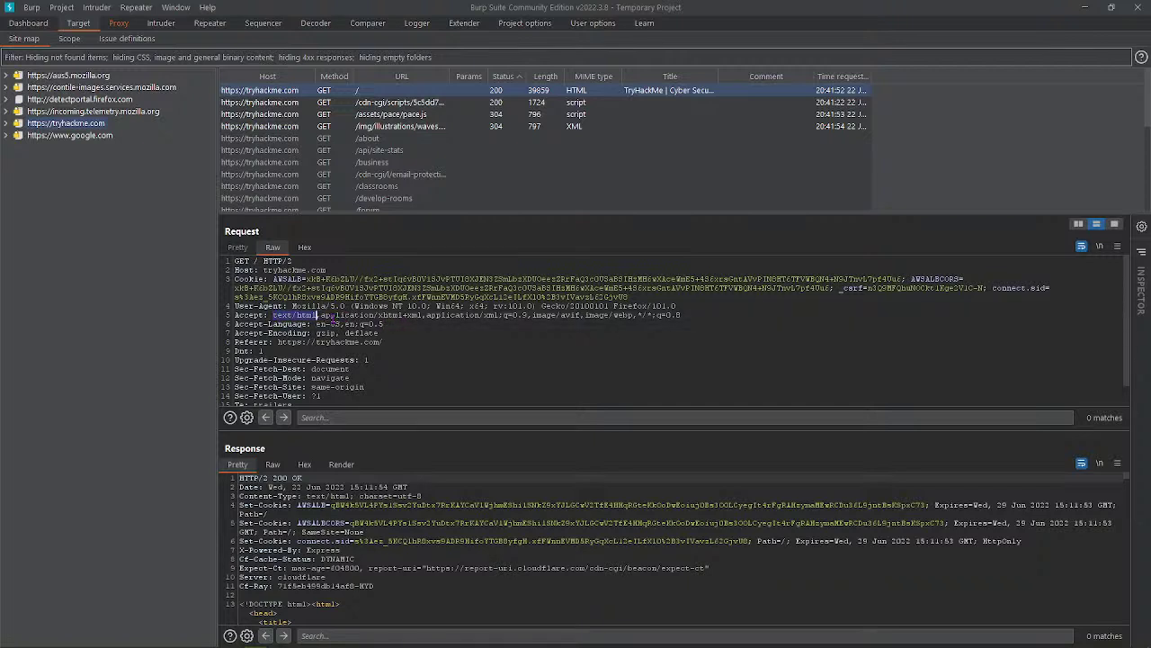
click(322, 315)
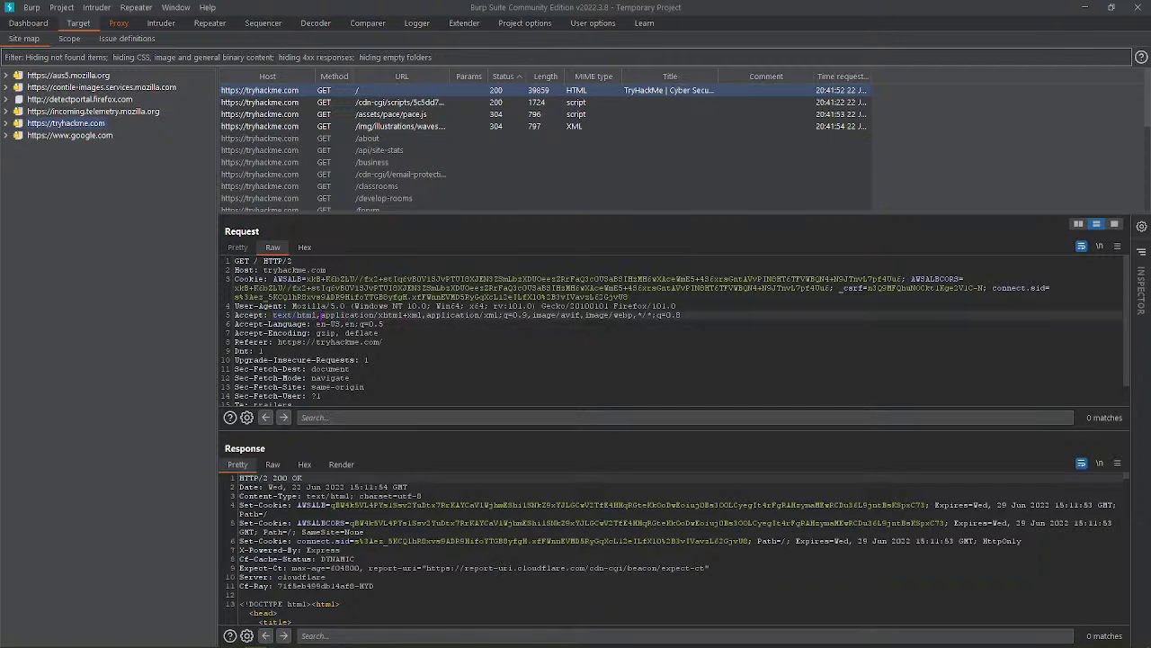
drag(322, 315, 369, 314)
click(426, 315)
drag(508, 315, 634, 316)
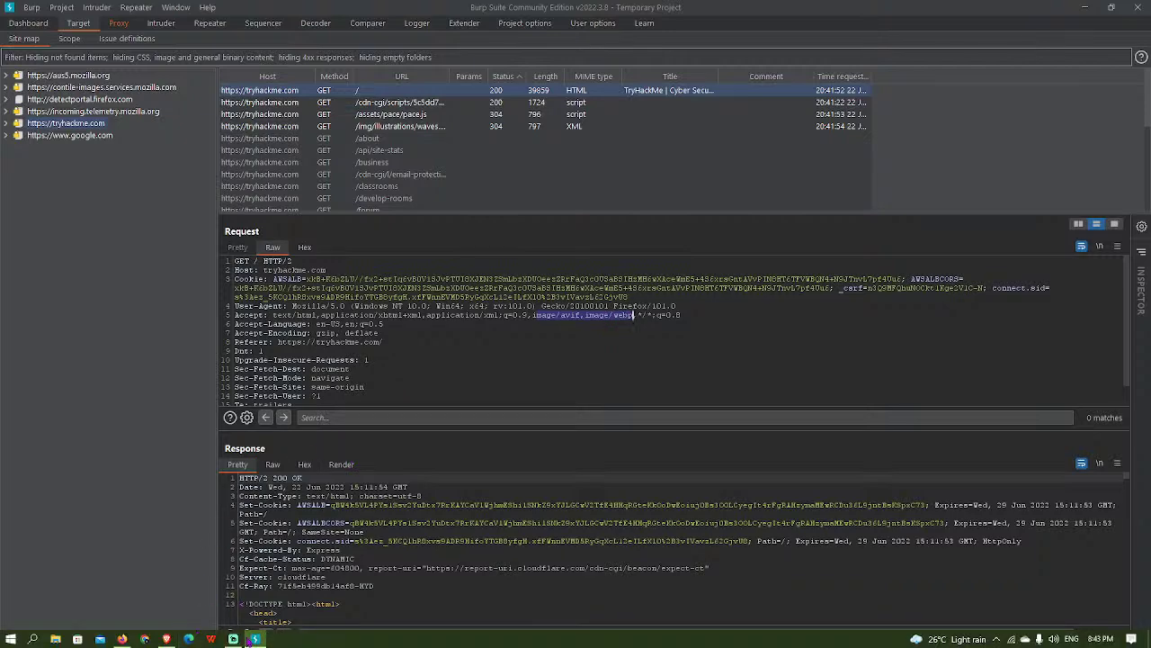
Check the TryHackMe room page in Brave, minimize it, and view the remaining headers of the root request in Burp Suite.
click(167, 641)
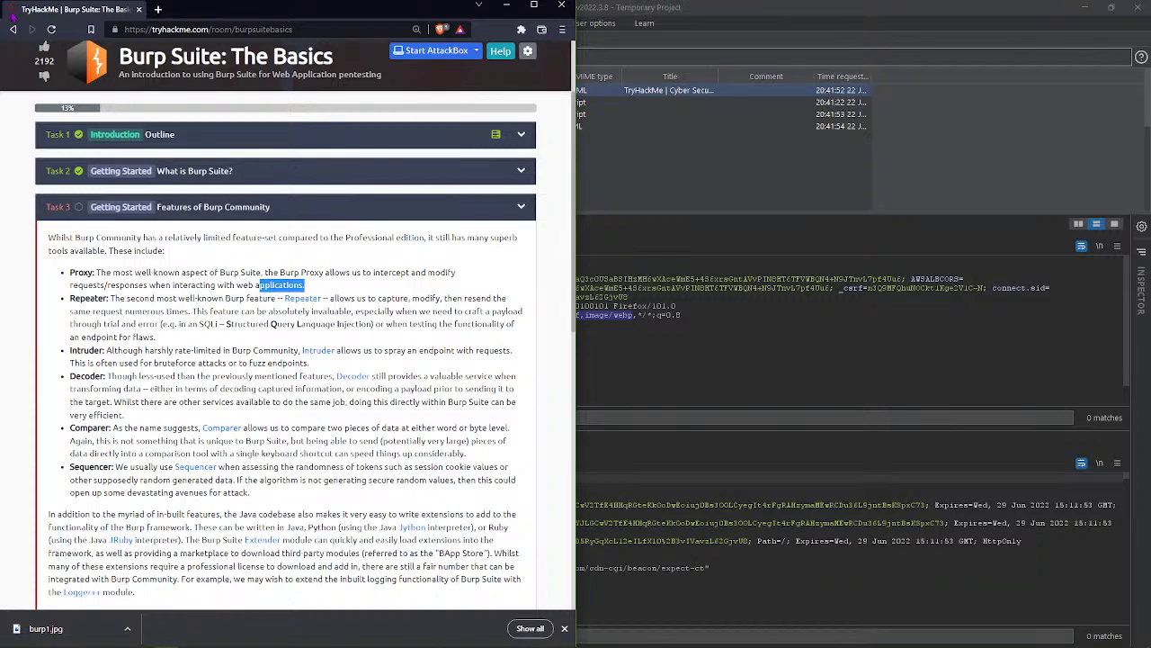
click(507, 5)
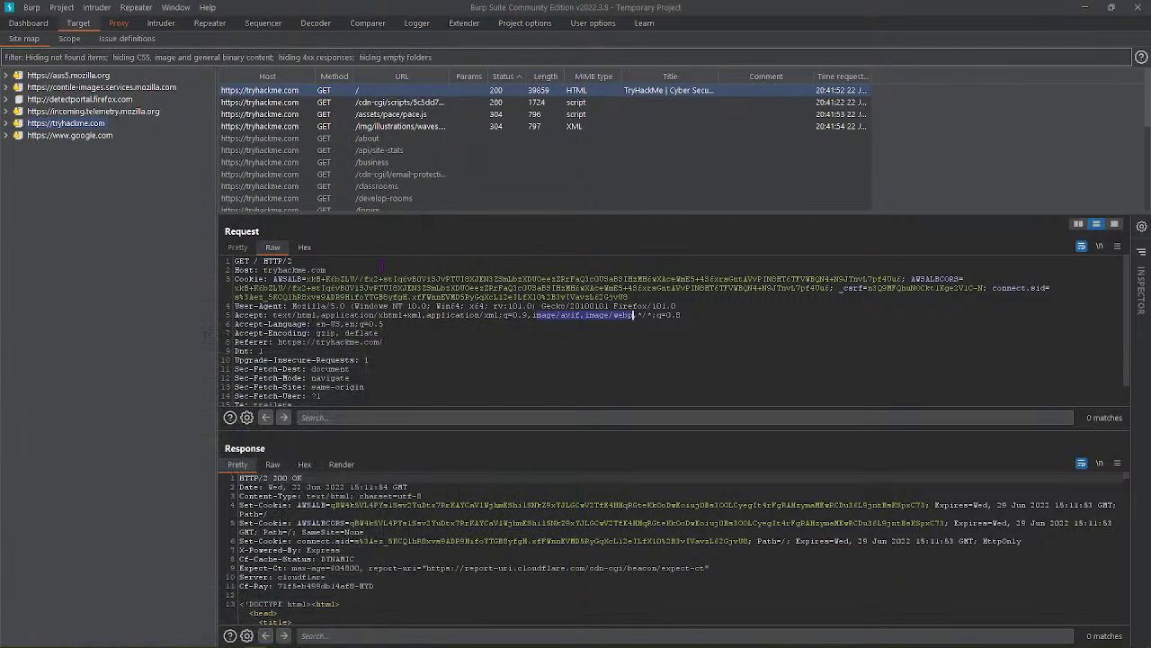
scroll(298, 345, down, 1)
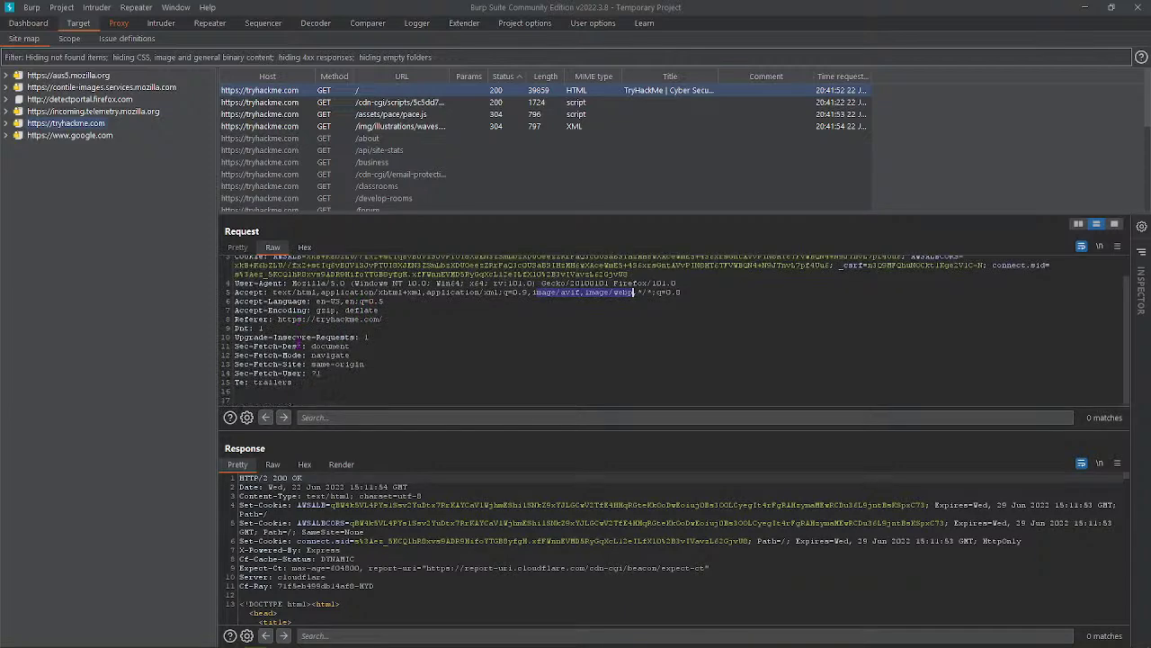
Enlarge the response pane over the request and highlight the 200 OK status, followed by the 200 code alone.
drag(378, 436, 391, 232)
scroll(287, 318, up, 1)
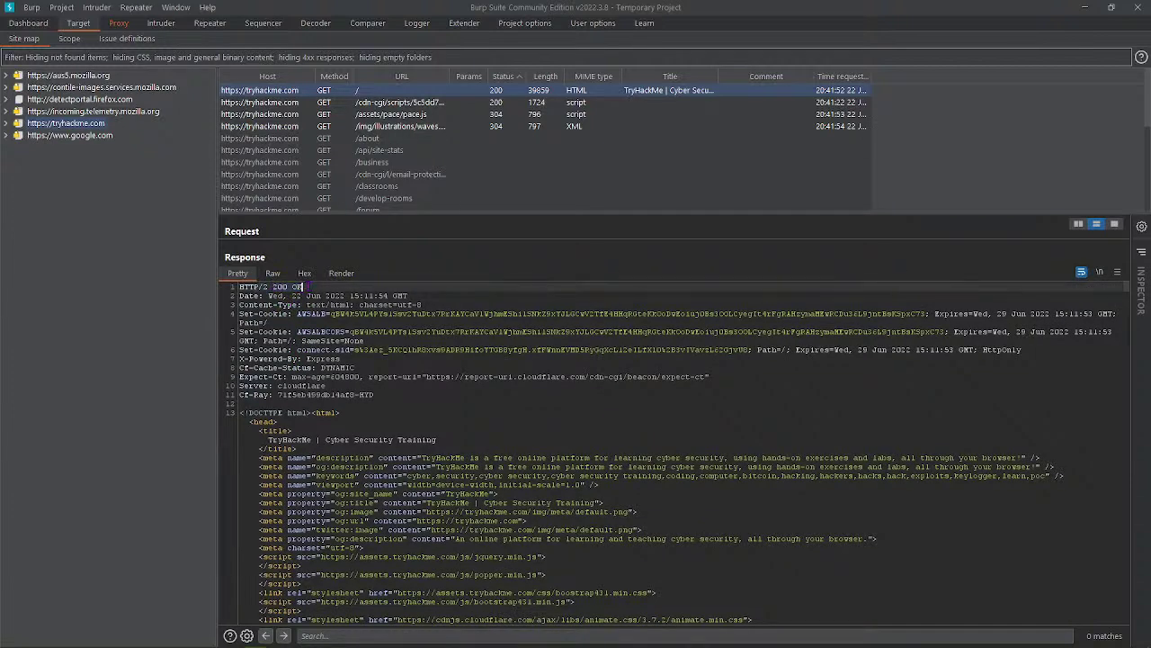
drag(304, 287, 273, 287)
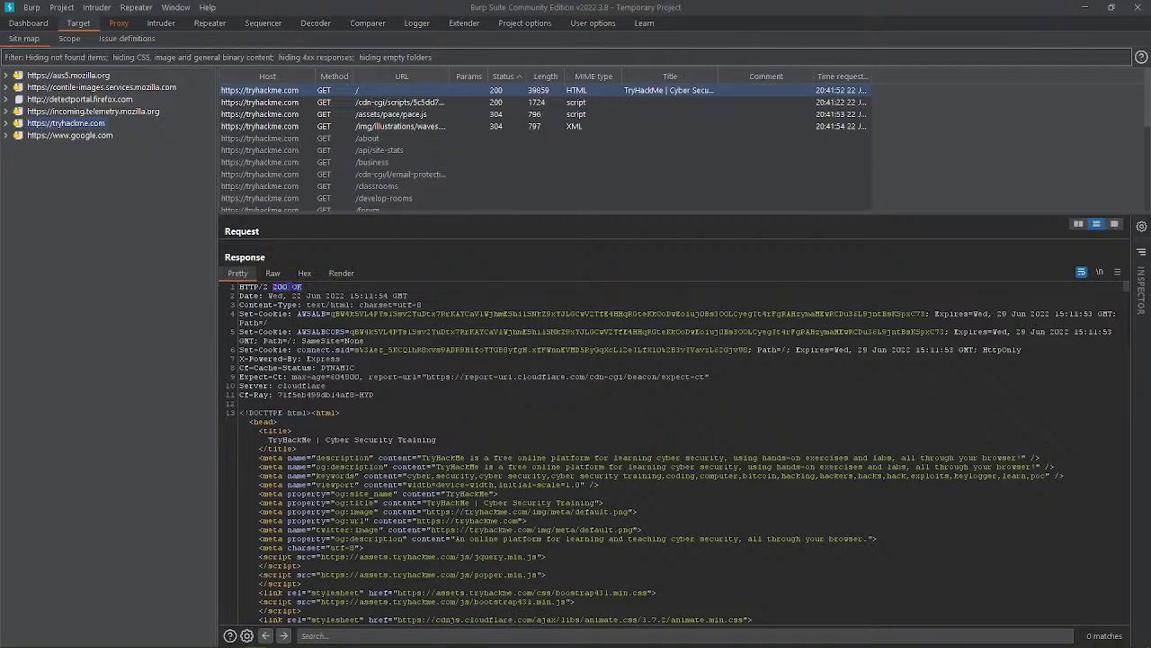
click(303, 287)
drag(303, 287, 275, 286)
click(302, 287)
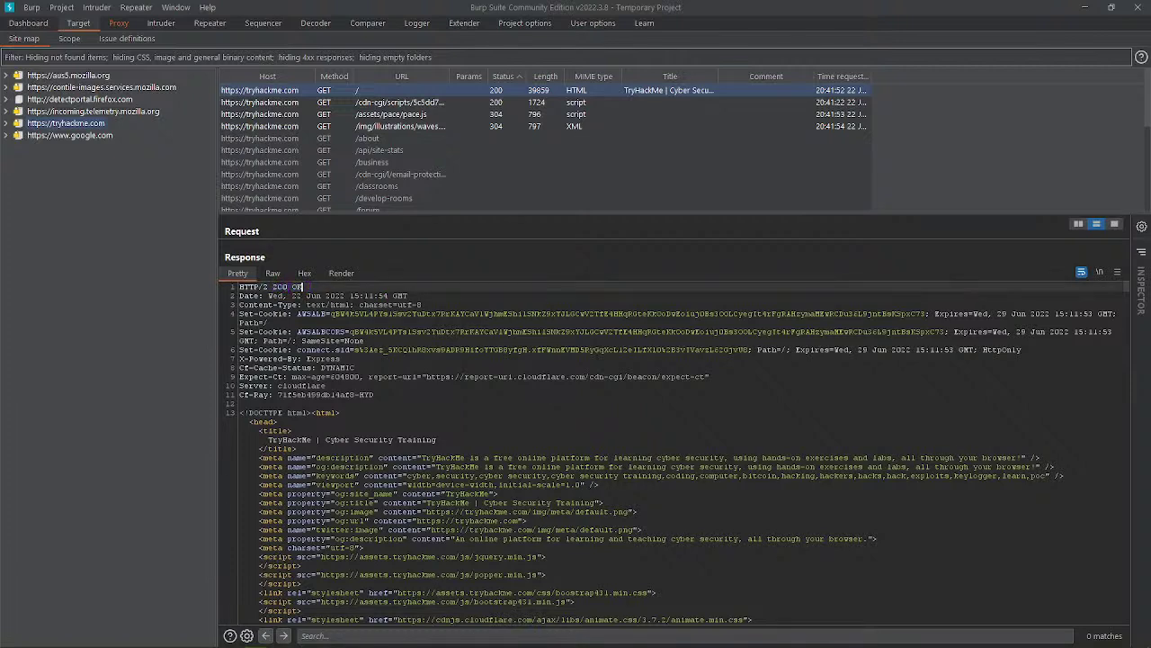
drag(273, 287, 289, 287)
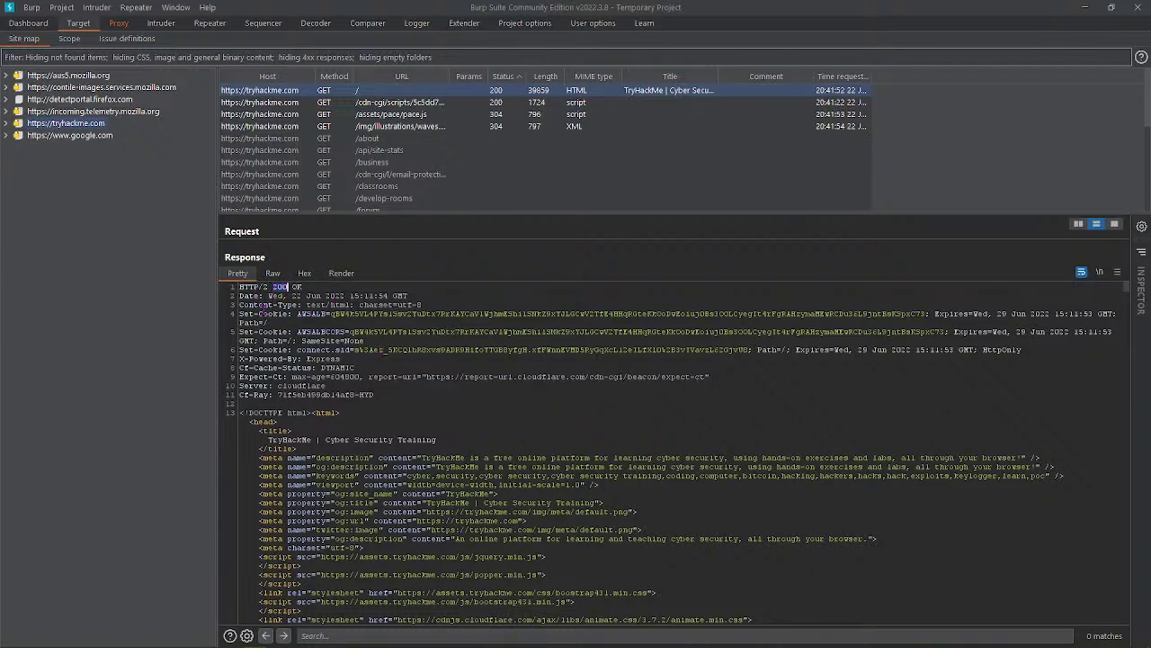
Highlight the text/html type and the charset=utf-8 part of the response's Content-Type header.
double_click(311, 305)
drag(359, 305, 410, 306)
click(360, 304)
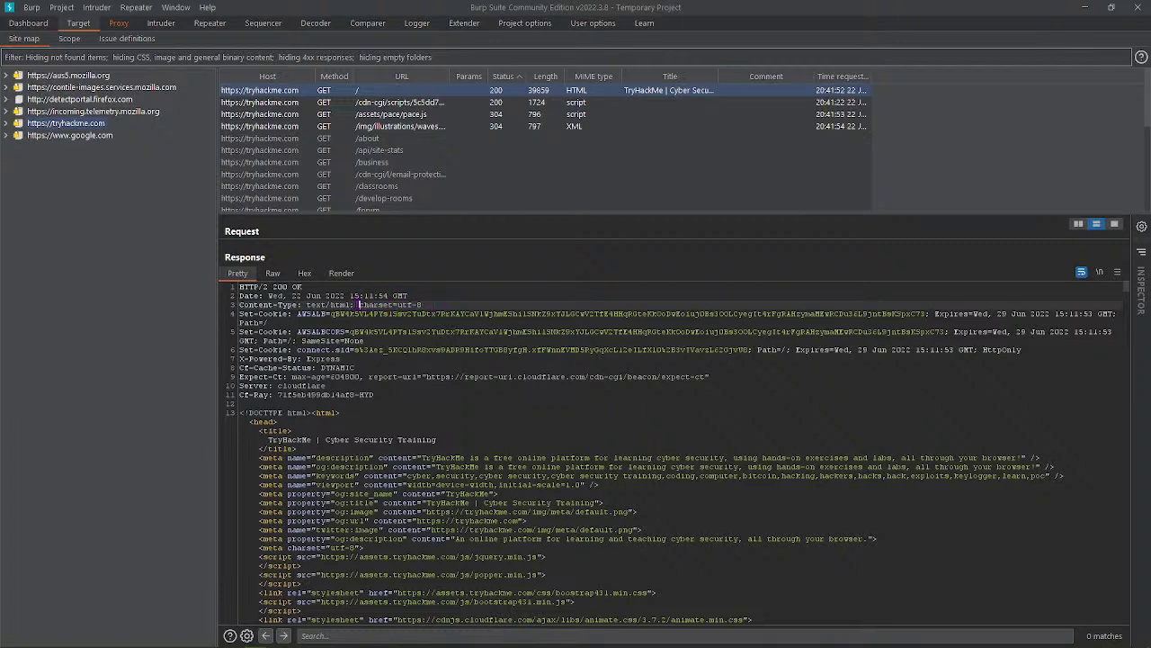
triple_click(360, 305)
click(359, 304)
Highlight the AWSALB and AWSALBCORS cookie values with their attributes in the response's Set-Cookie headers.
drag(329, 315, 268, 322)
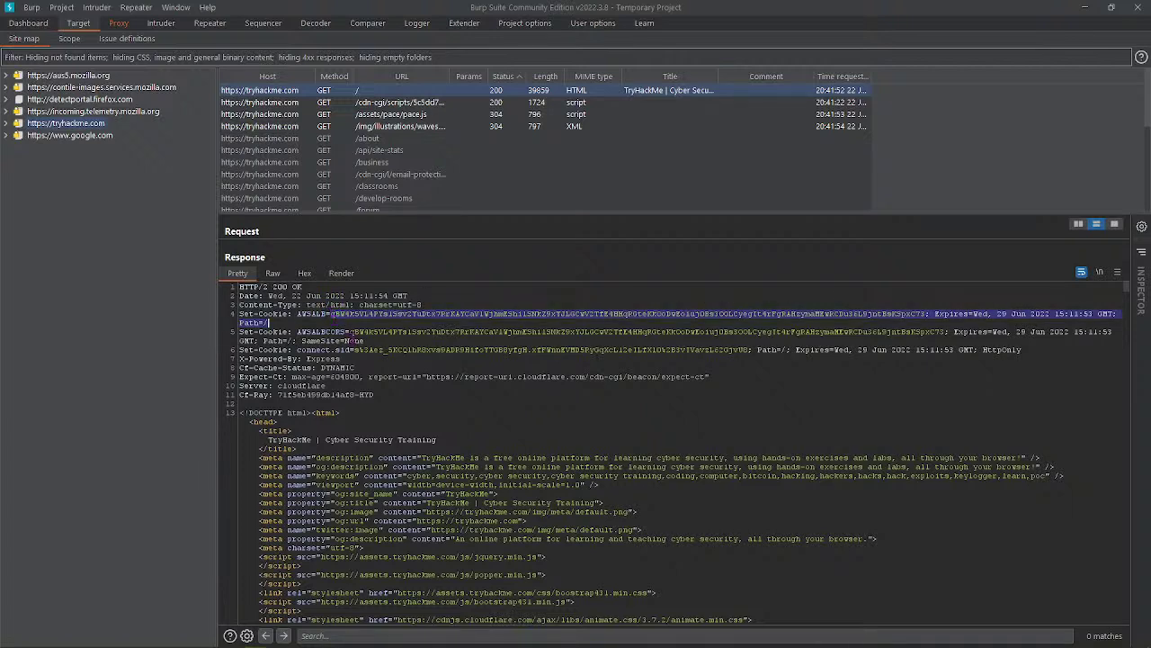
click(363, 341)
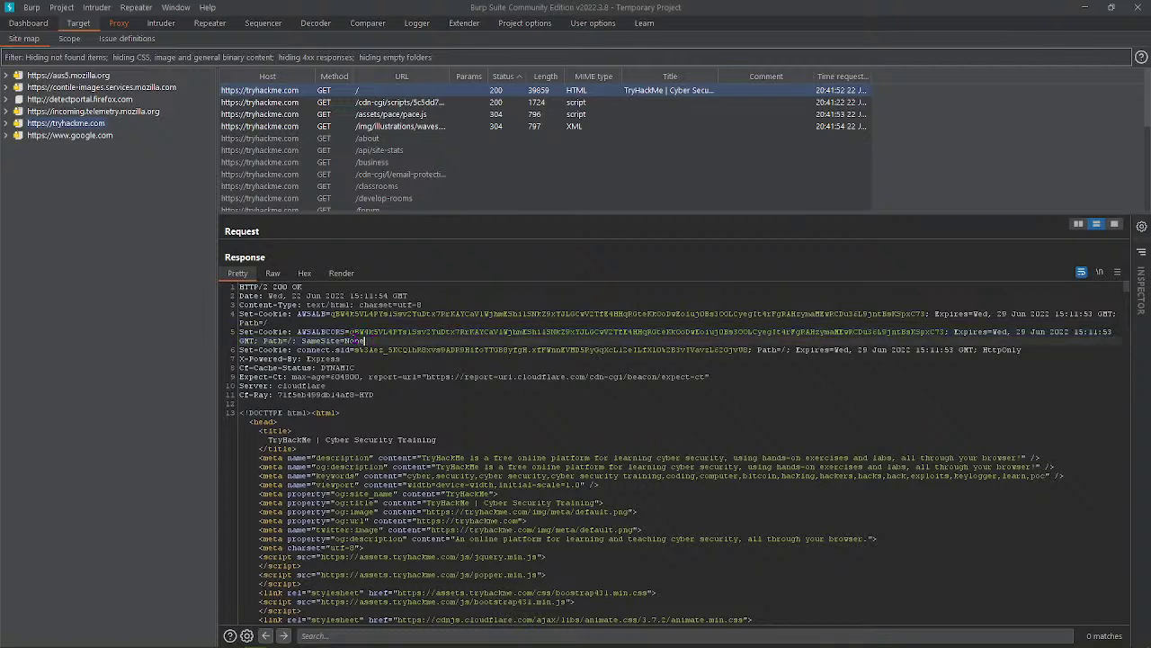
drag(349, 331, 365, 341)
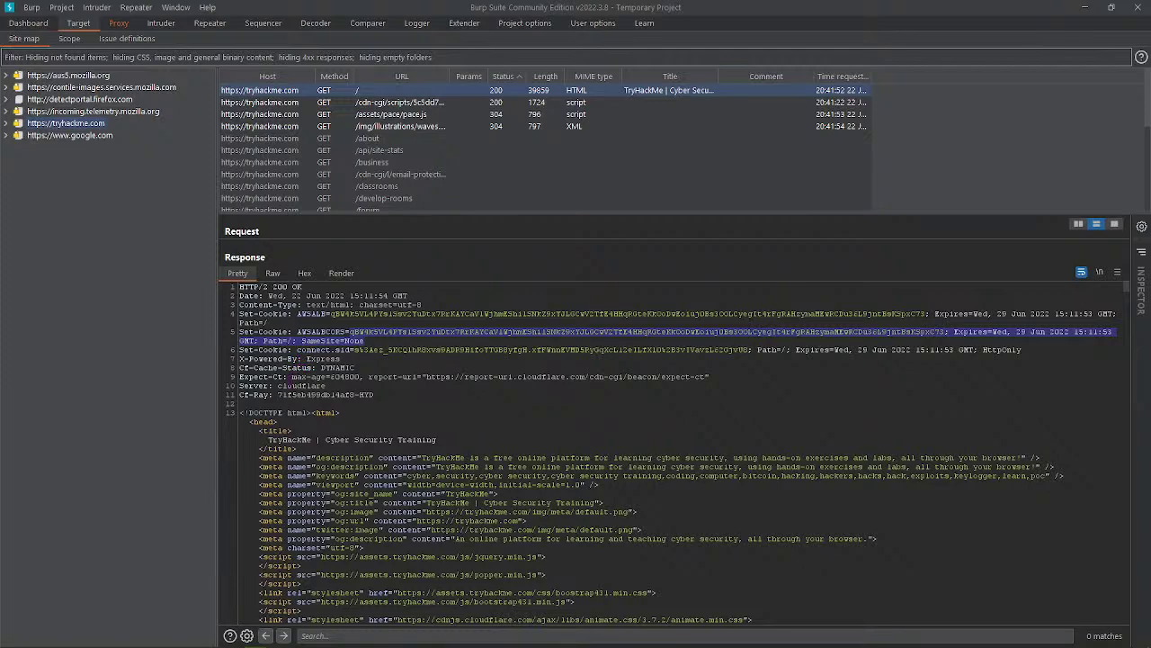
Highlight the response's HTML body from the closing title tag down through the meta, link and script code.
scroll(671, 453, down, 4)
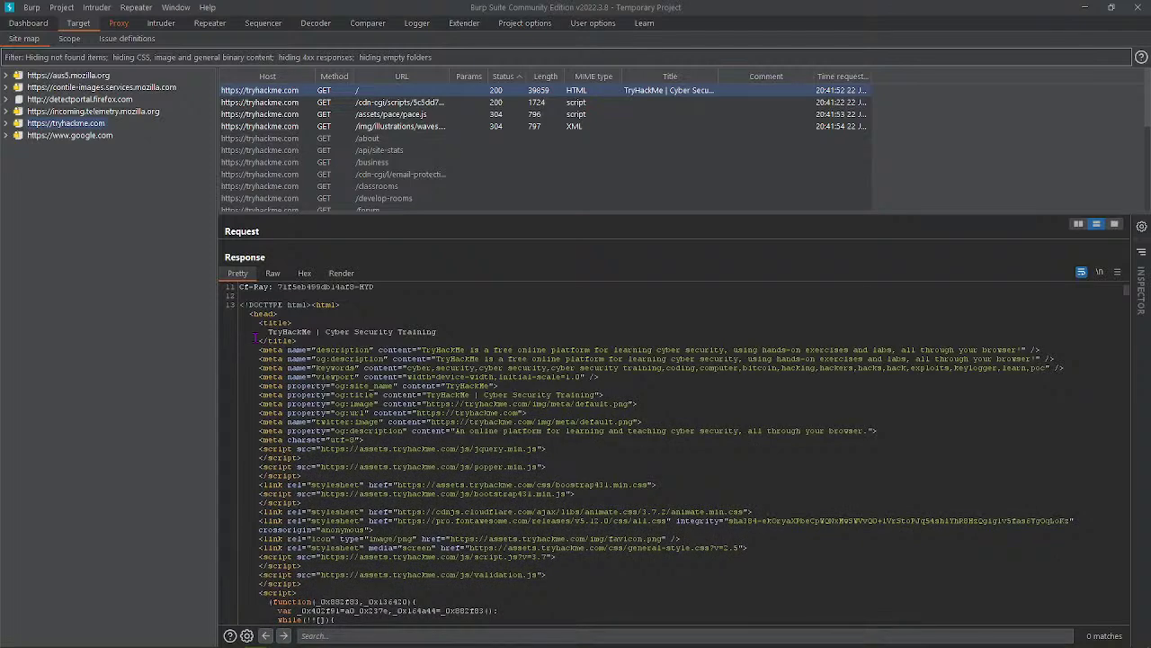
drag(255, 340, 302, 475)
drag(427, 484, 415, 547)
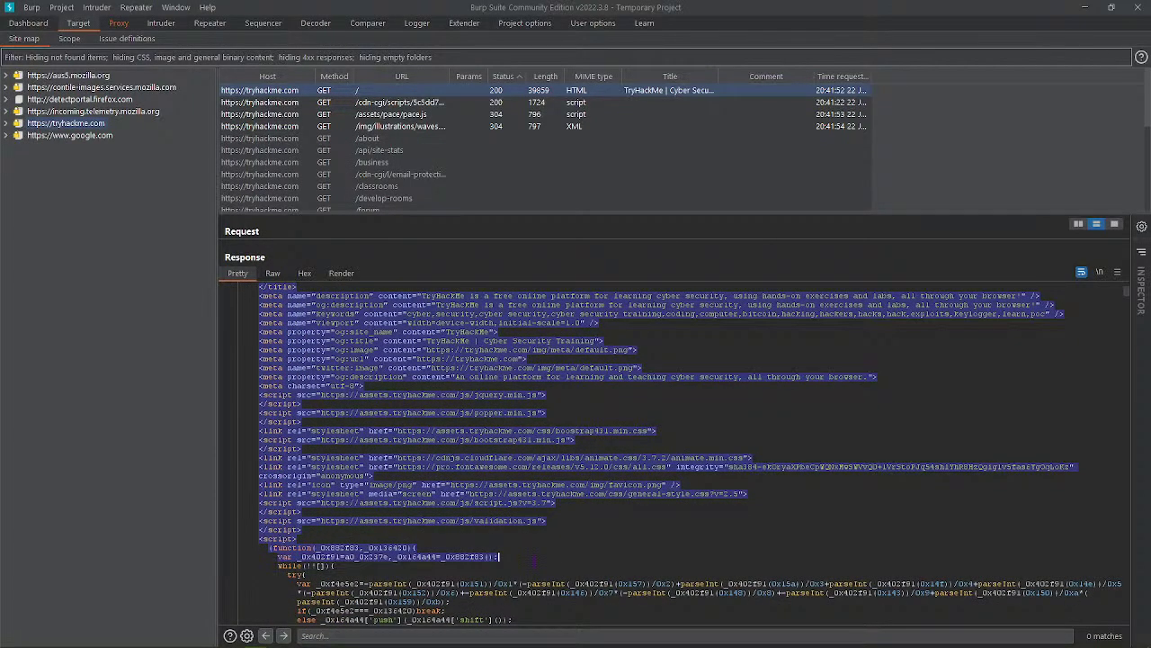
drag(532, 557, 460, 532)
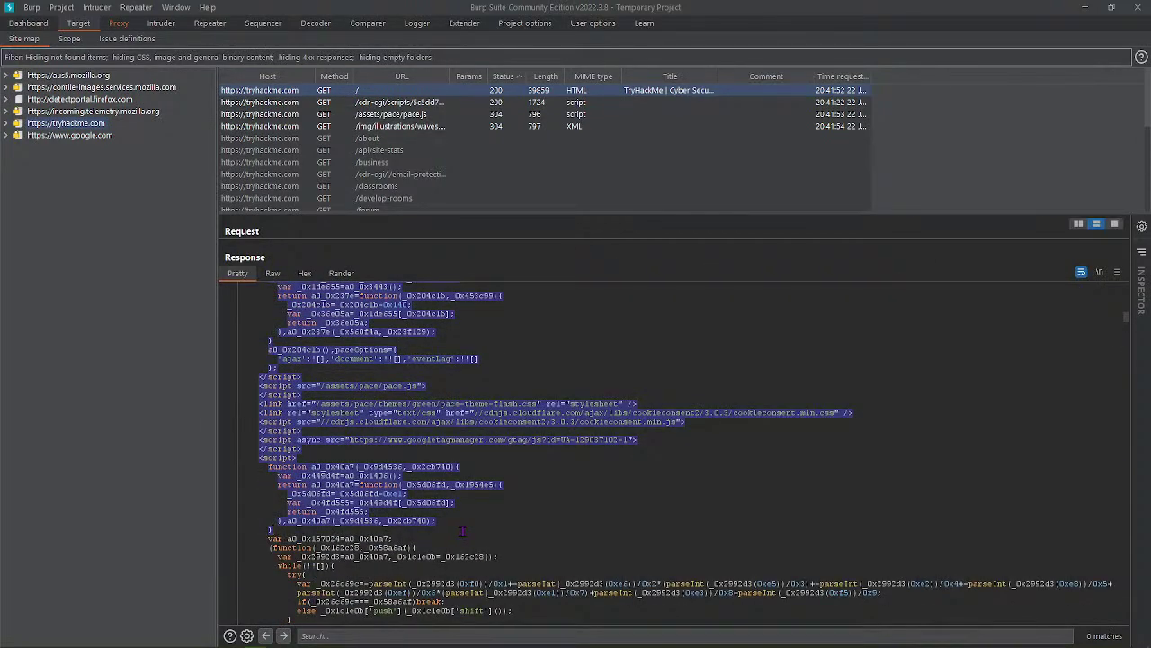
Examine the root response's HTML source, from the head and its obfuscated scripts down to the navigation bar markup.
scroll(483, 487, down, 4)
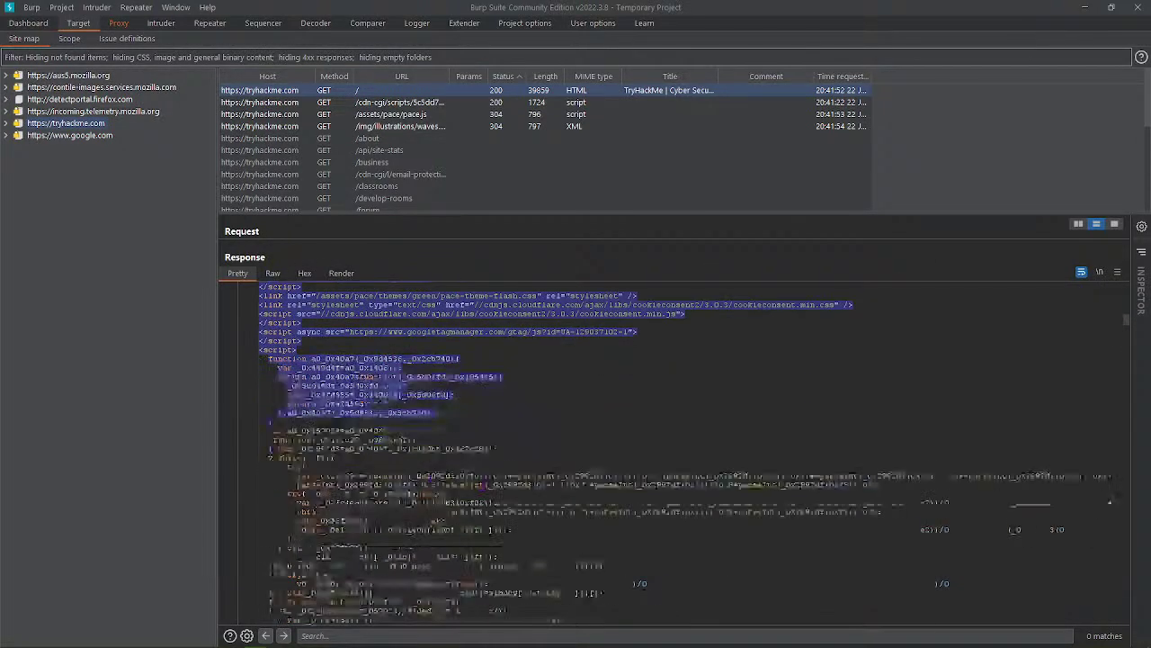
scroll(483, 487, down, 3)
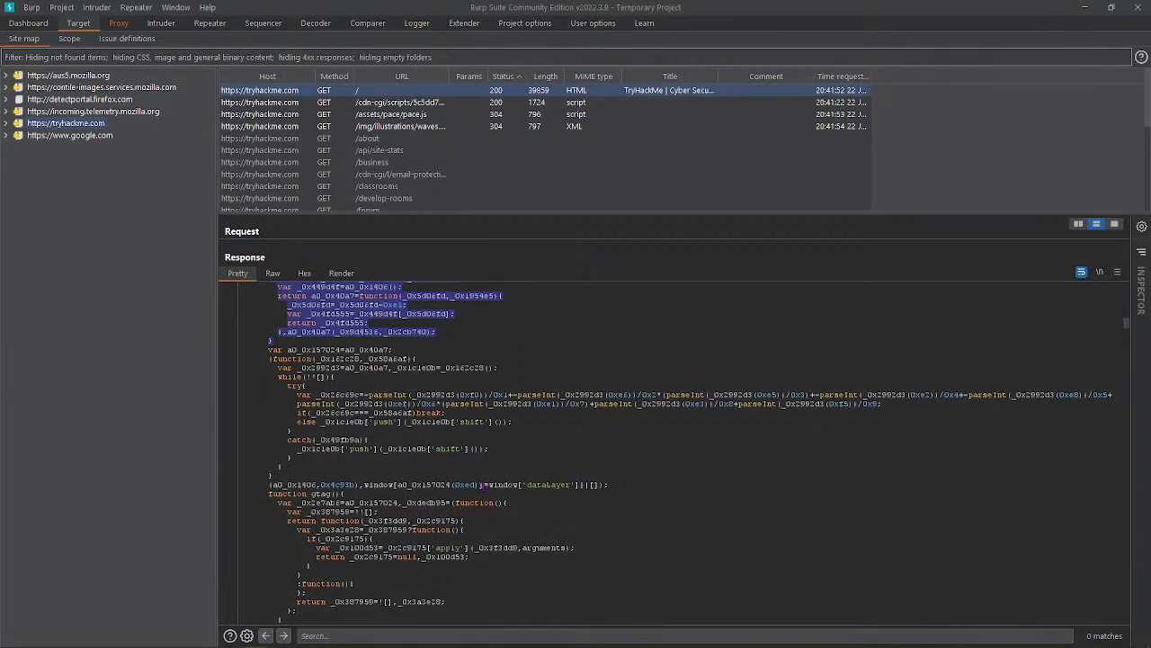
scroll(484, 486, up, 15)
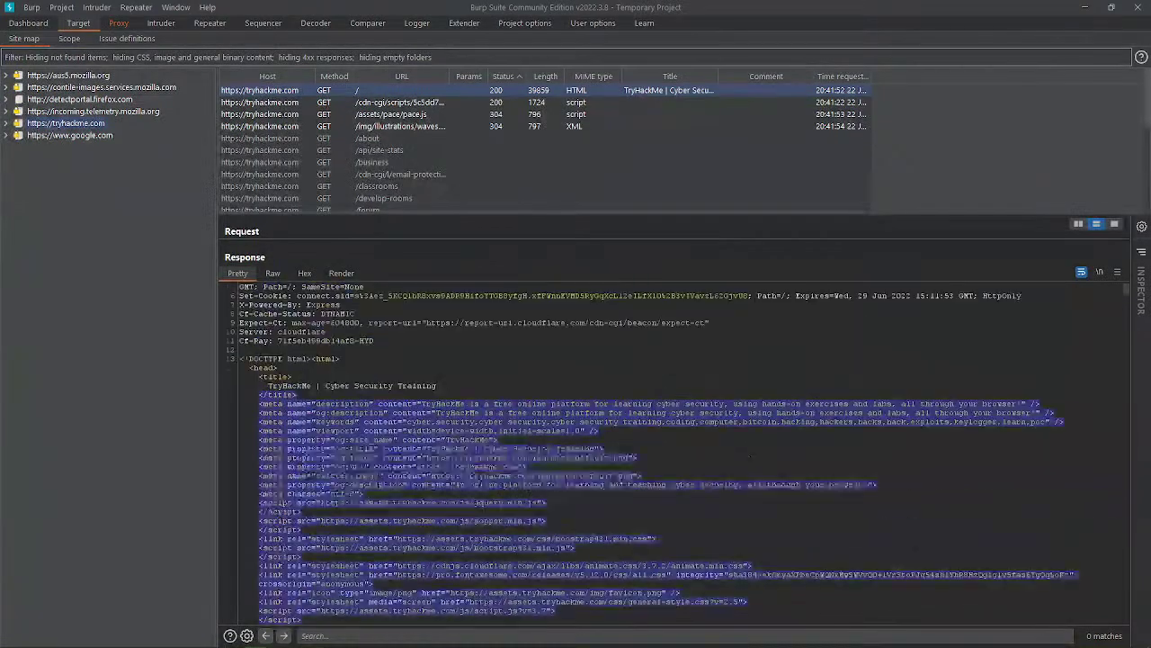
scroll(750, 456, up, 2)
scroll(750, 456, down, 13)
scroll(750, 456, up, 7)
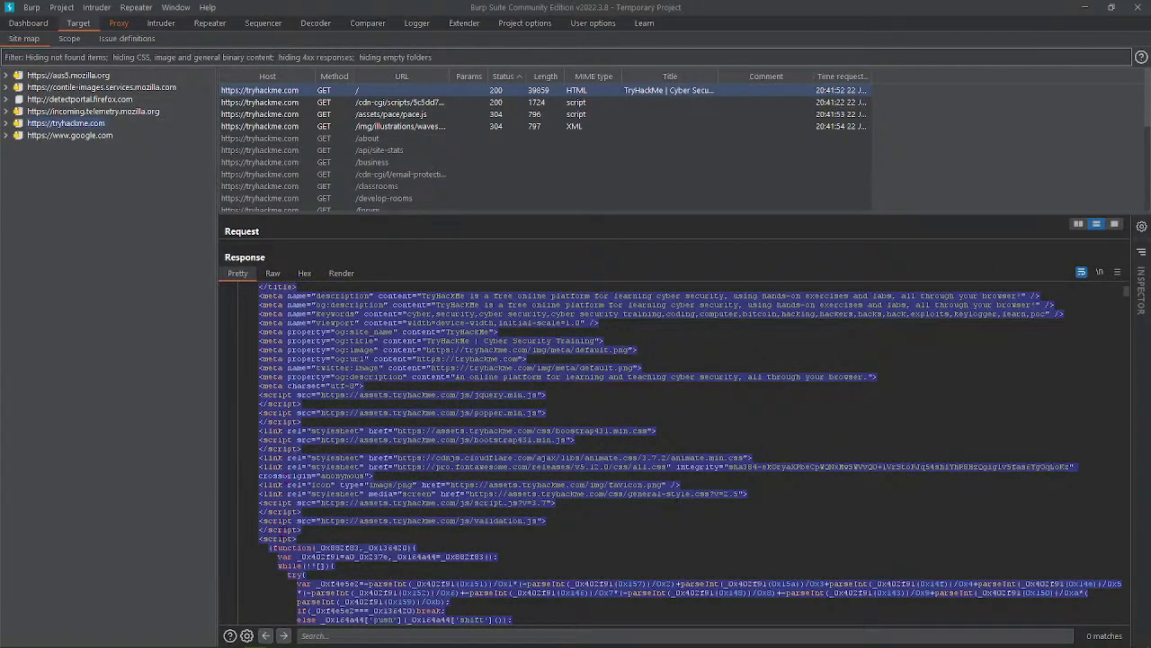
scroll(286, 530, down, 10)
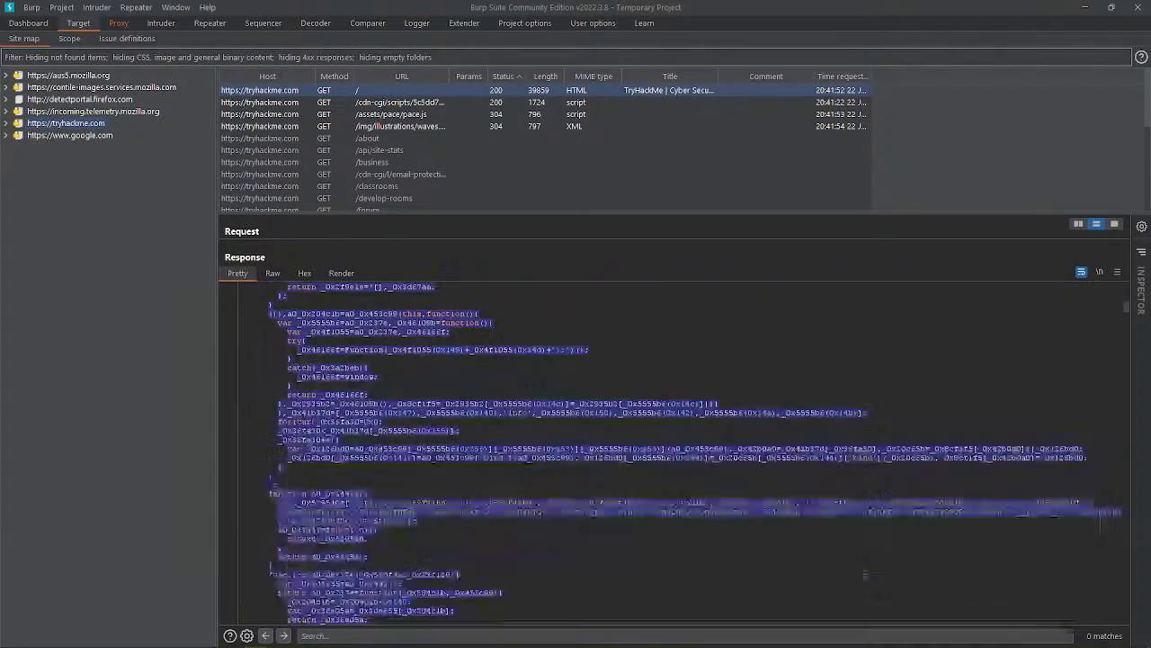
scroll(321, 501, down, 10)
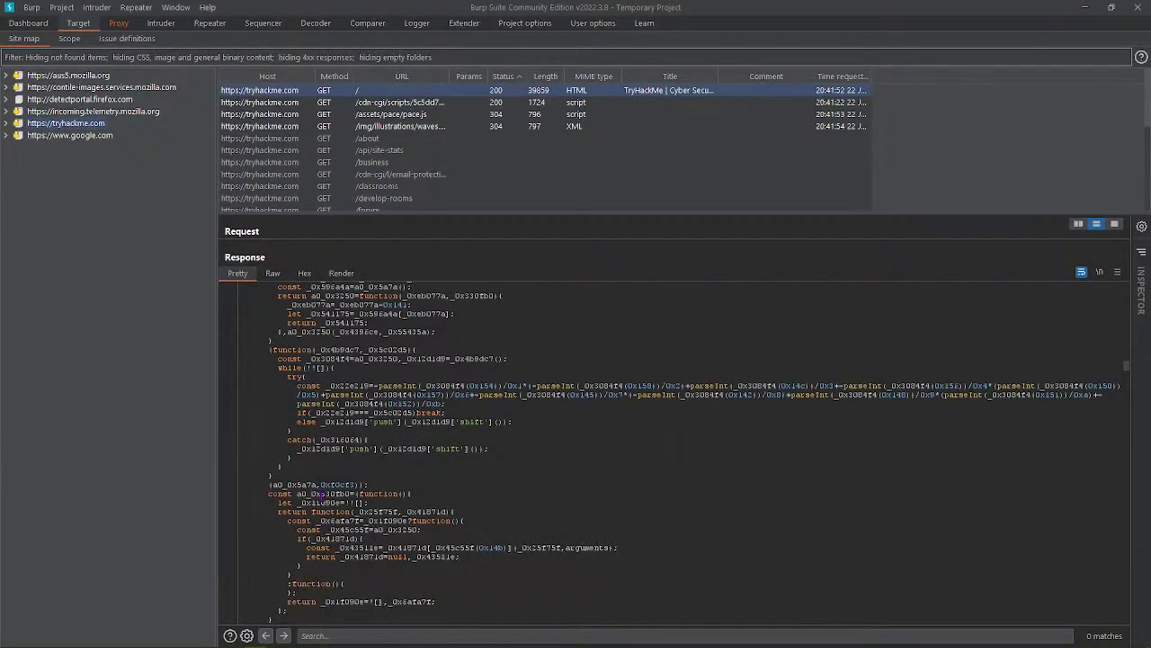
scroll(322, 487, down, 6)
scroll(318, 501, down, 3)
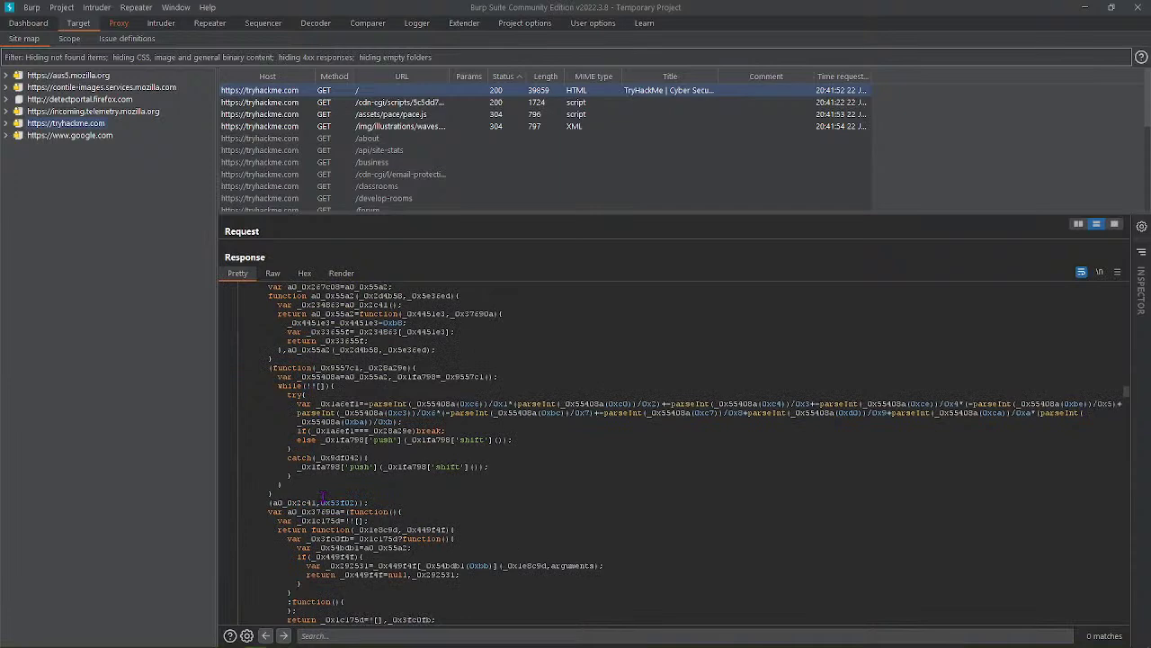
scroll(320, 500, up, 2)
scroll(323, 495, down, 6)
scroll(321, 493, down, 6)
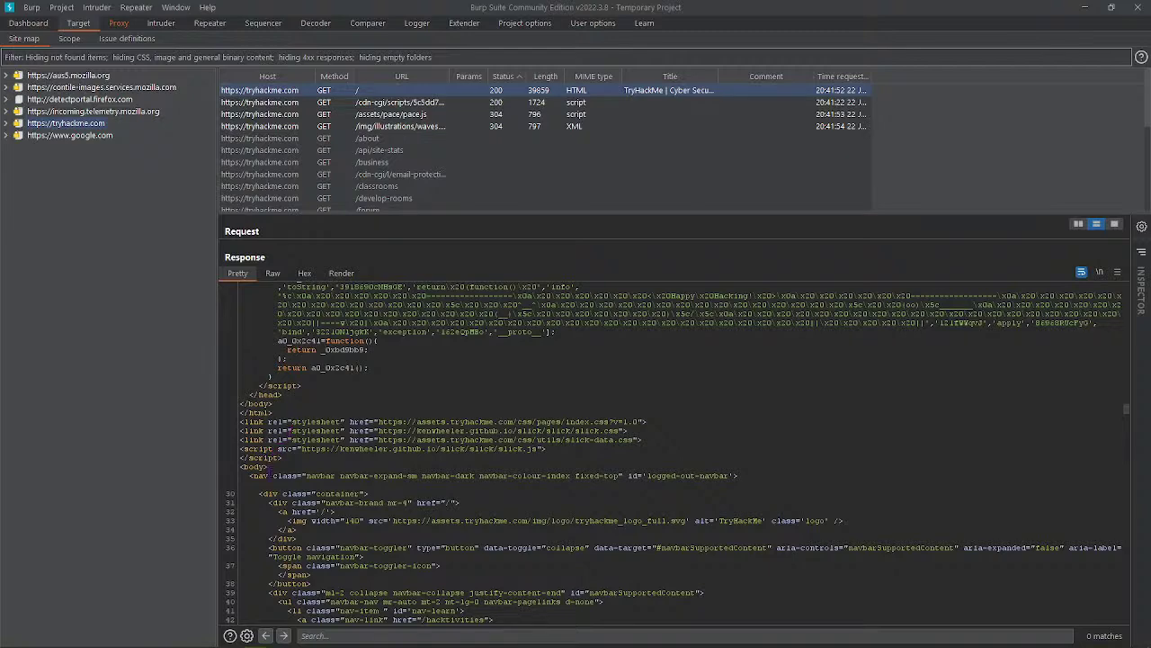
scroll(268, 473, down, 5)
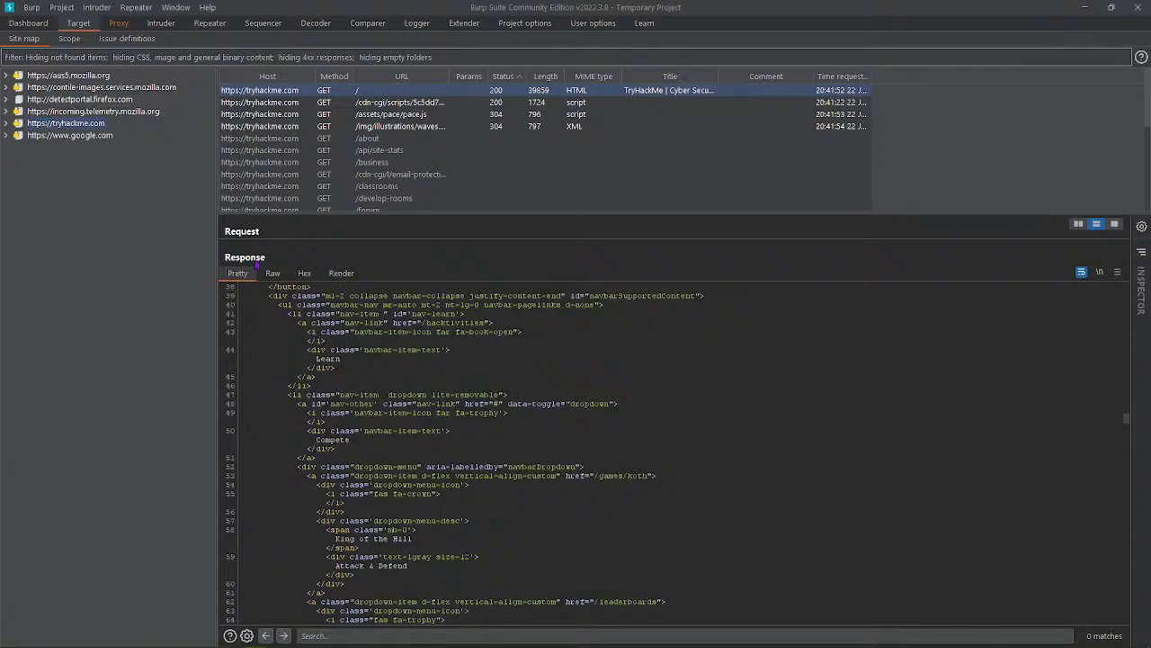
Switch the root response through its raw and hex views to the rendered page, and let the held requests through in Proxy.
click(273, 272)
click(305, 272)
click(340, 274)
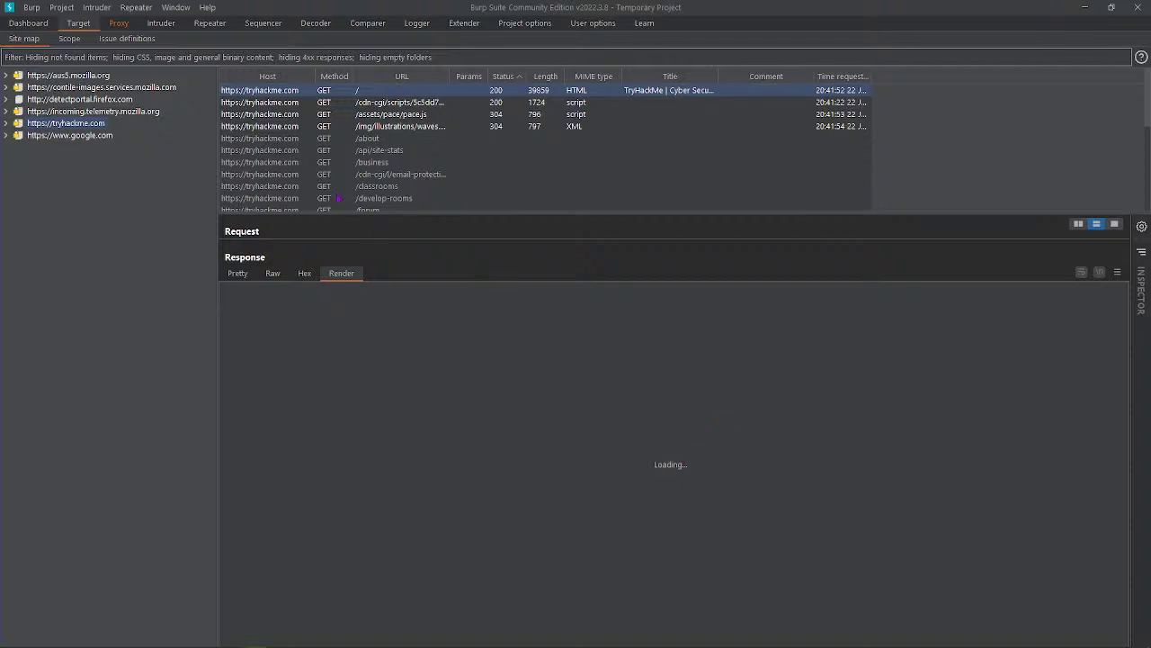
click(119, 23)
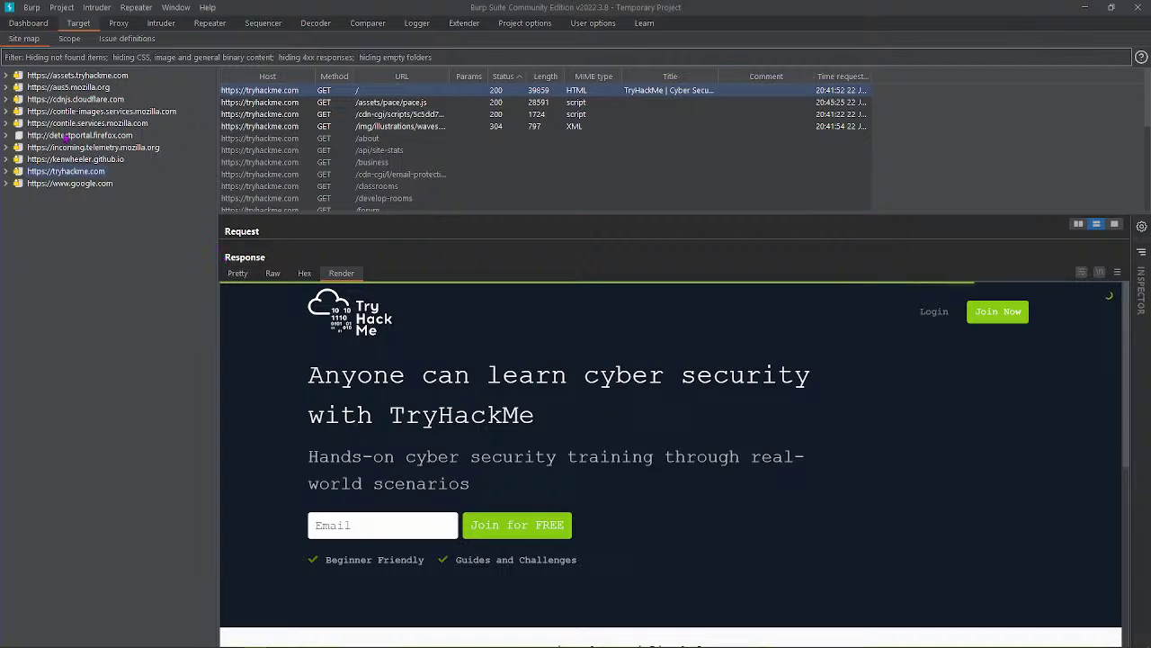
Check the assets.tryhackme.com entry in the site map, and return to tryhackme.com to look through its rendered home page.
click(63, 77)
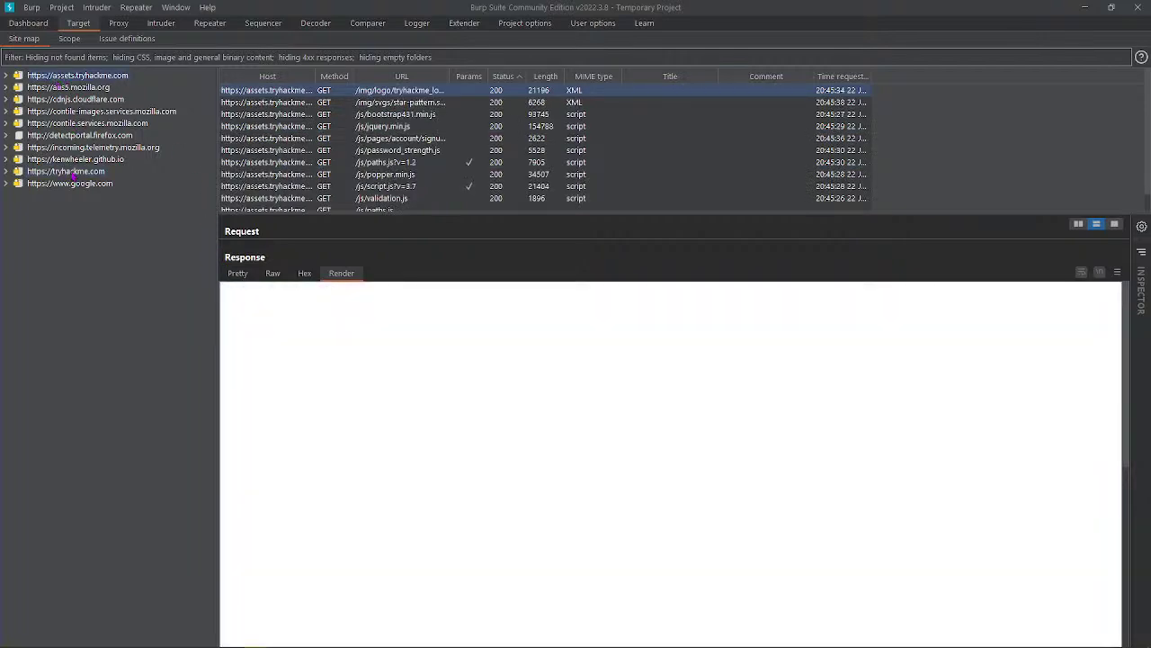
click(72, 171)
scroll(446, 374, down, 2)
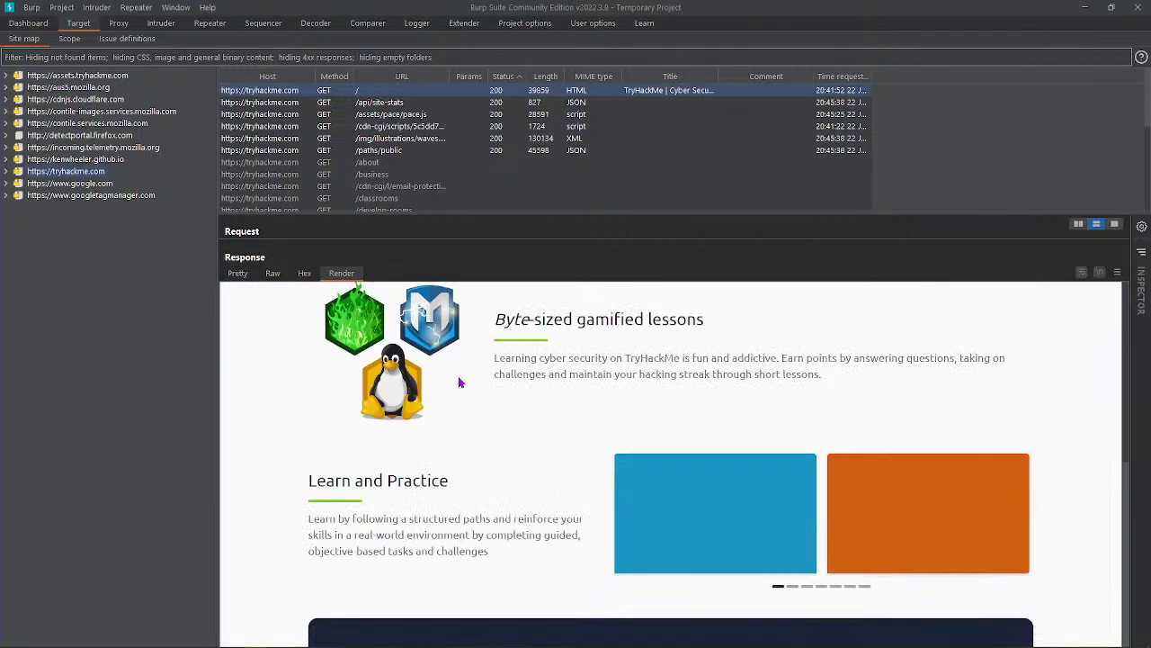
Show the tryhackme.com root response in pretty format again and look through its headers and script source.
click(237, 274)
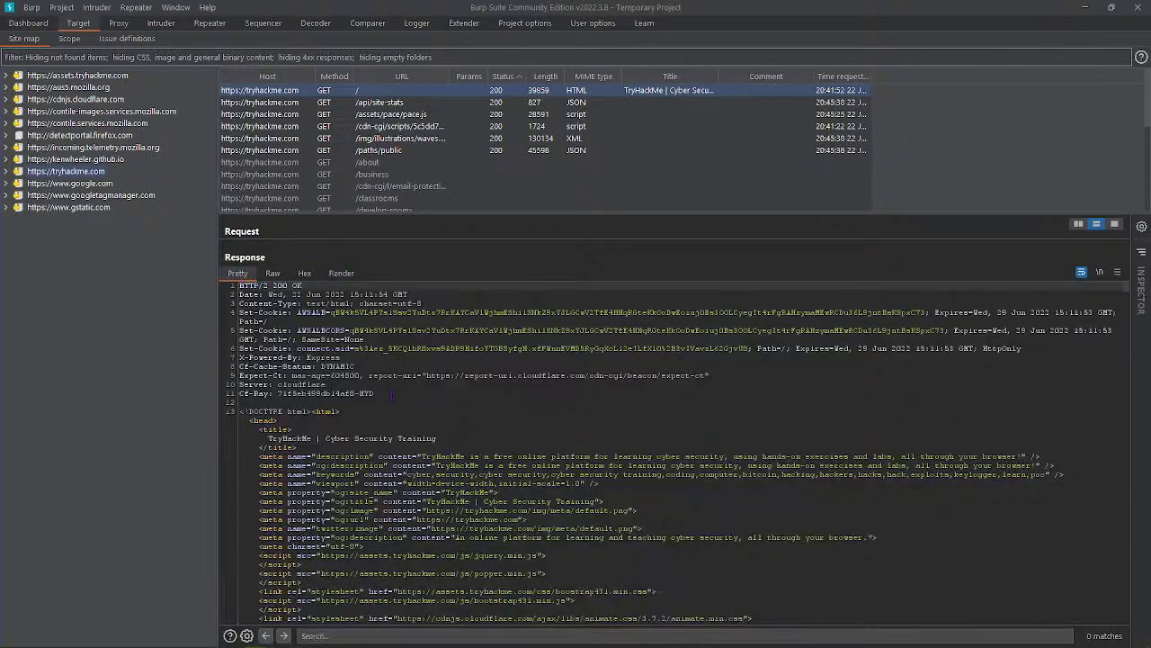
scroll(674, 459, down, 10)
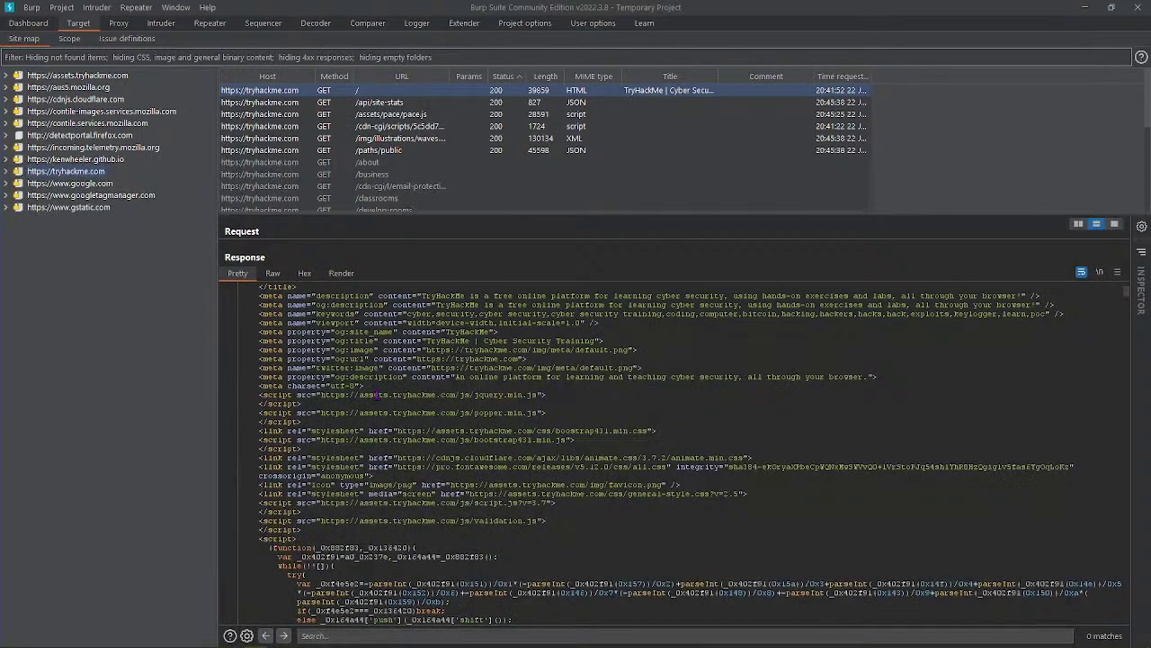
scroll(375, 394, down, 12)
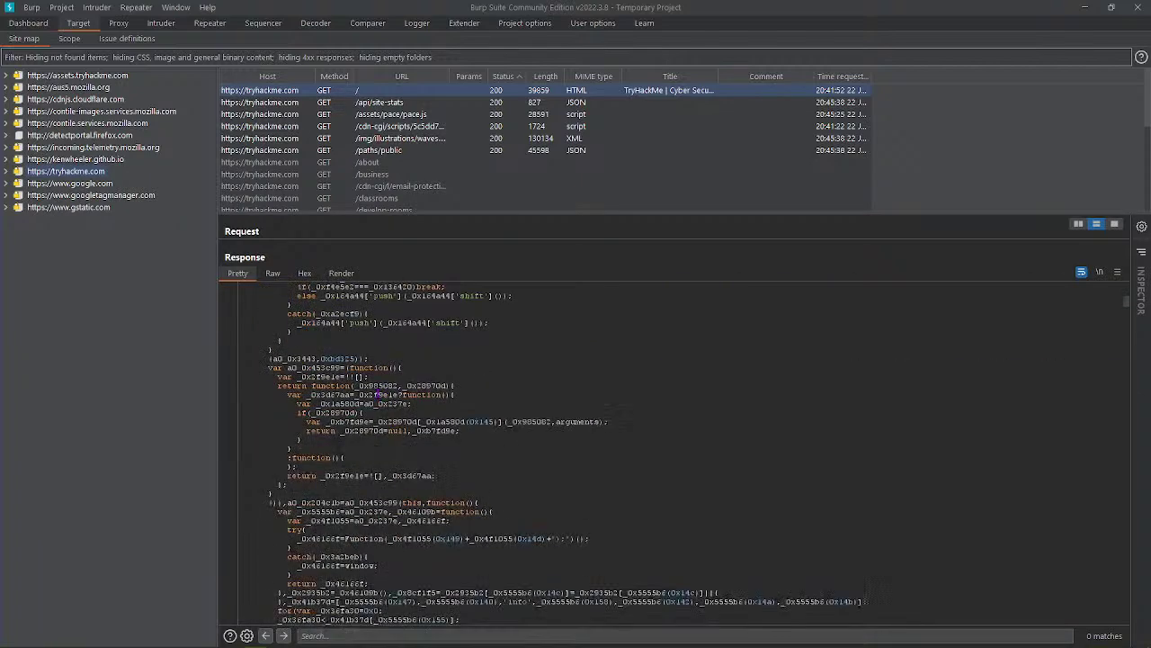
Open the assets.tryhackme.com entry in the site map and look through the logo image's SVG response.
click(43, 79)
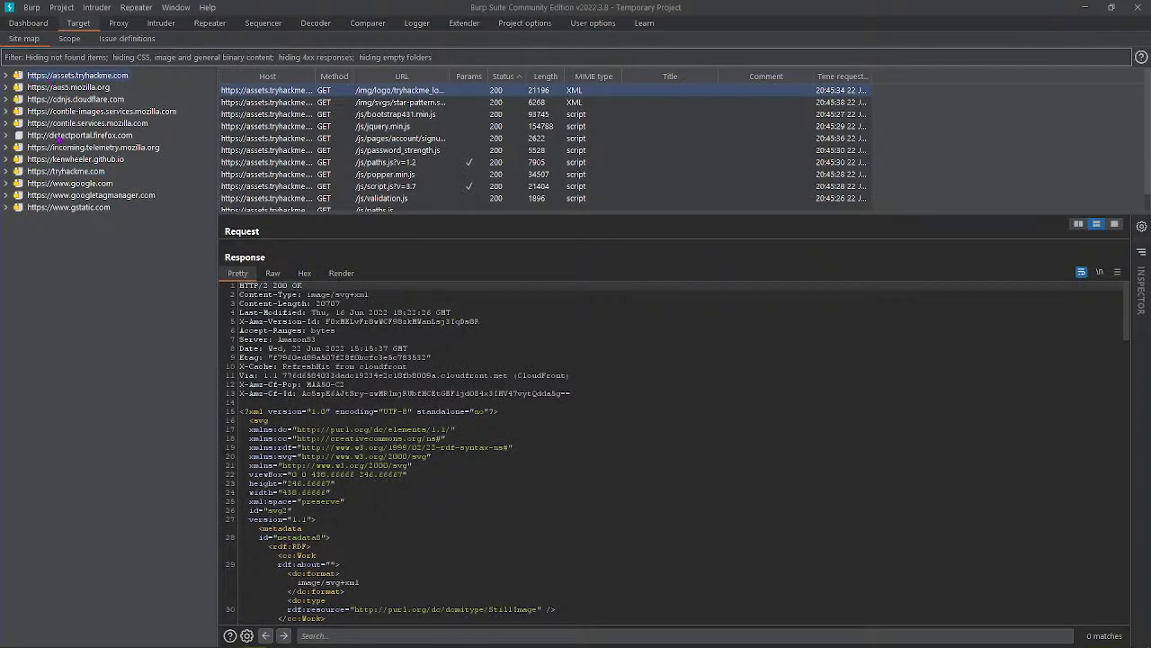
scroll(331, 454, down, 6)
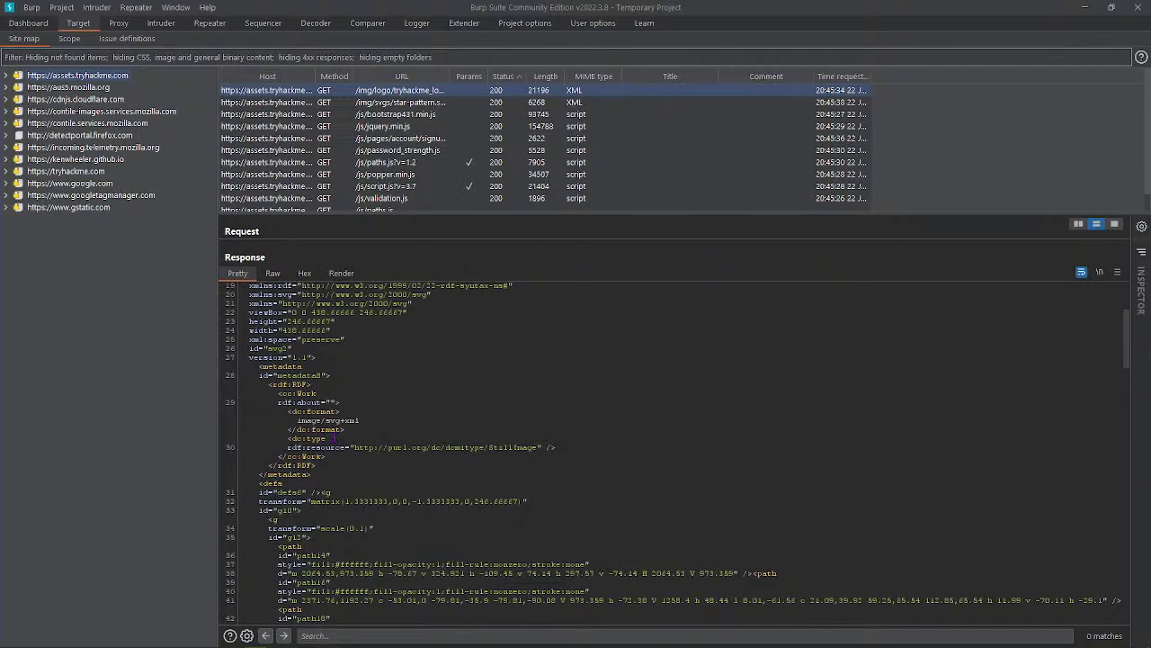
scroll(334, 438, down, 16)
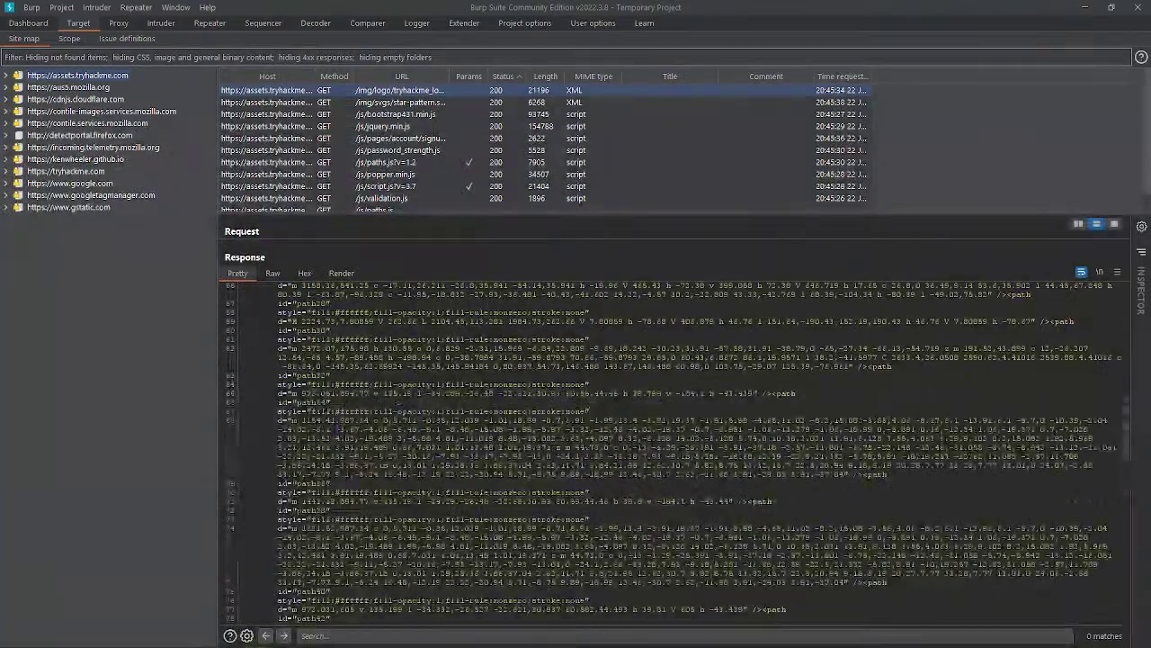
scroll(334, 438, up, 20)
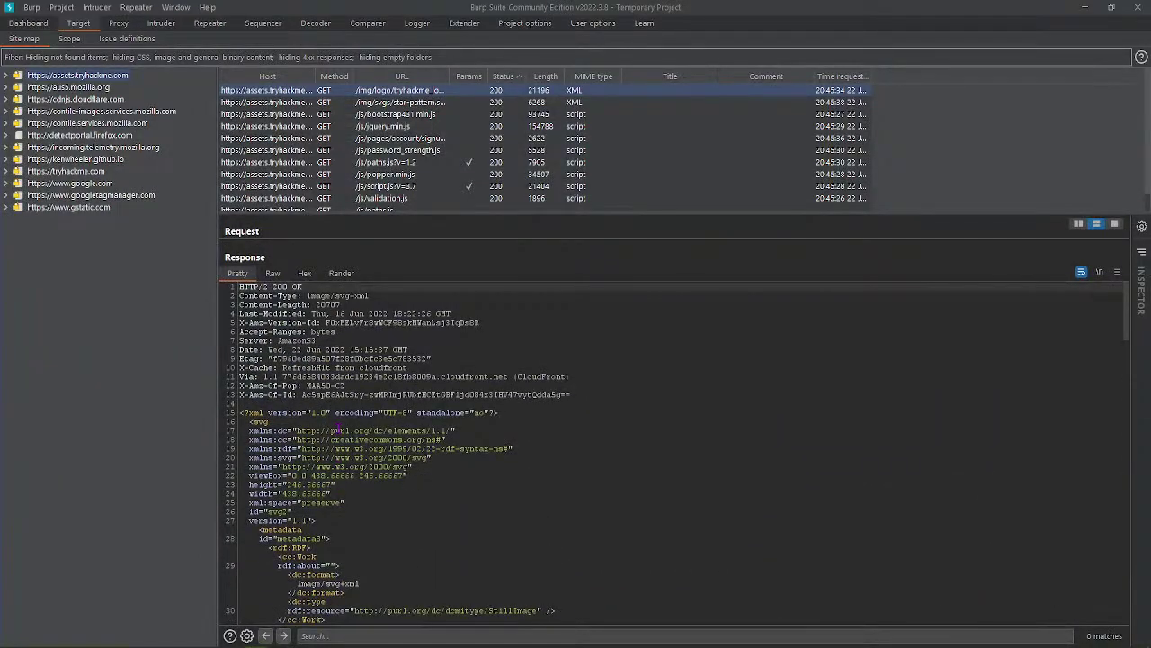
Highlight the opening XML declaration and svg tag of the logo response, and examine the path data below it.
click(447, 474)
scroll(454, 458, down, 10)
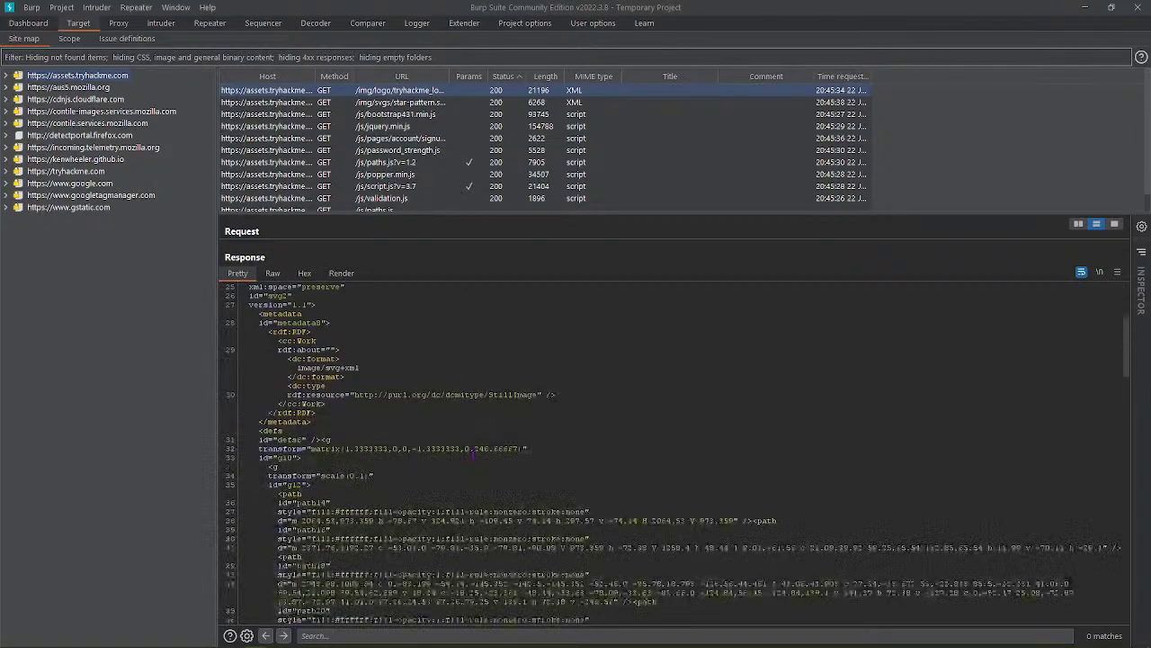
scroll(464, 437, up, 10)
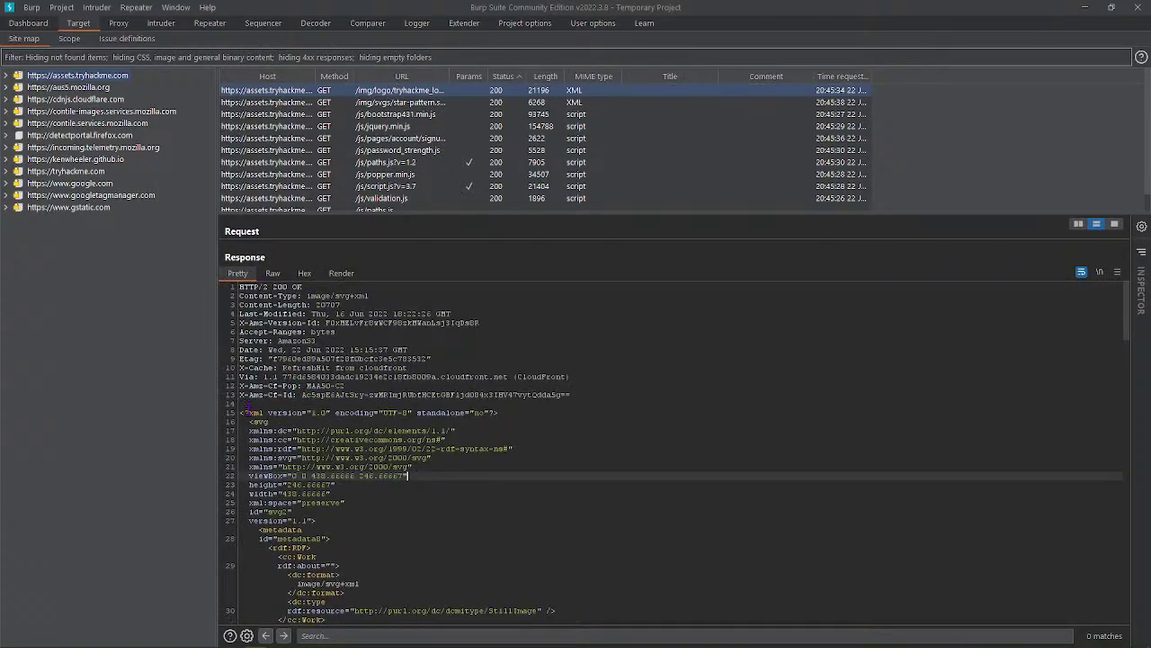
drag(240, 412, 269, 422)
scroll(561, 442, down, 15)
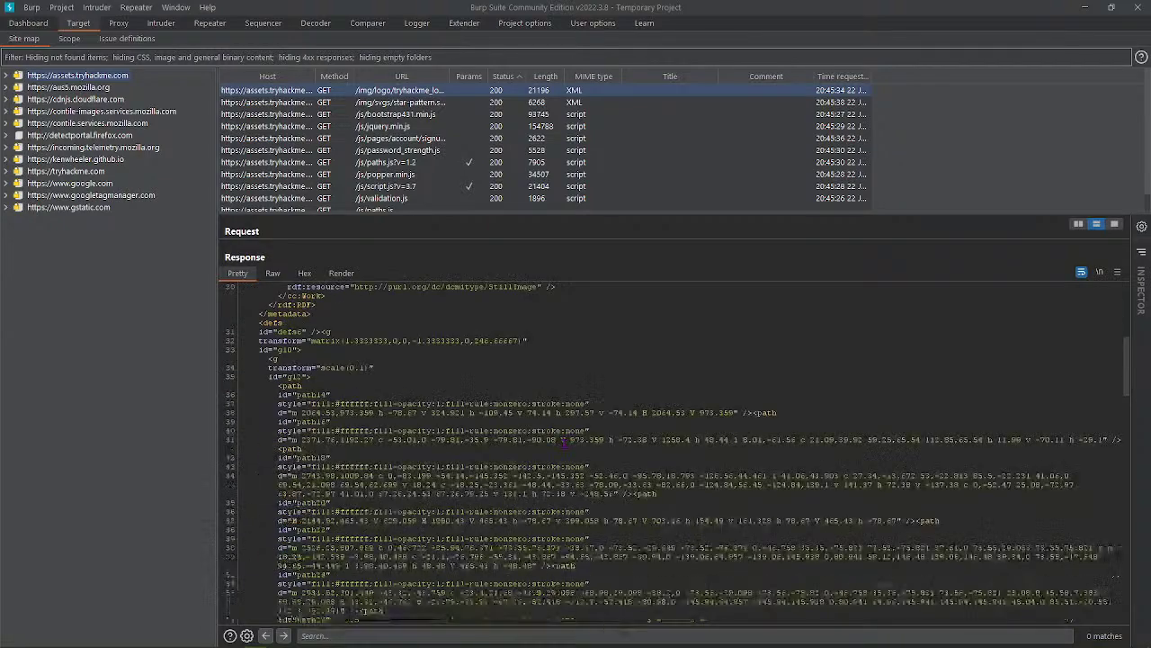
scroll(481, 447, down, 10)
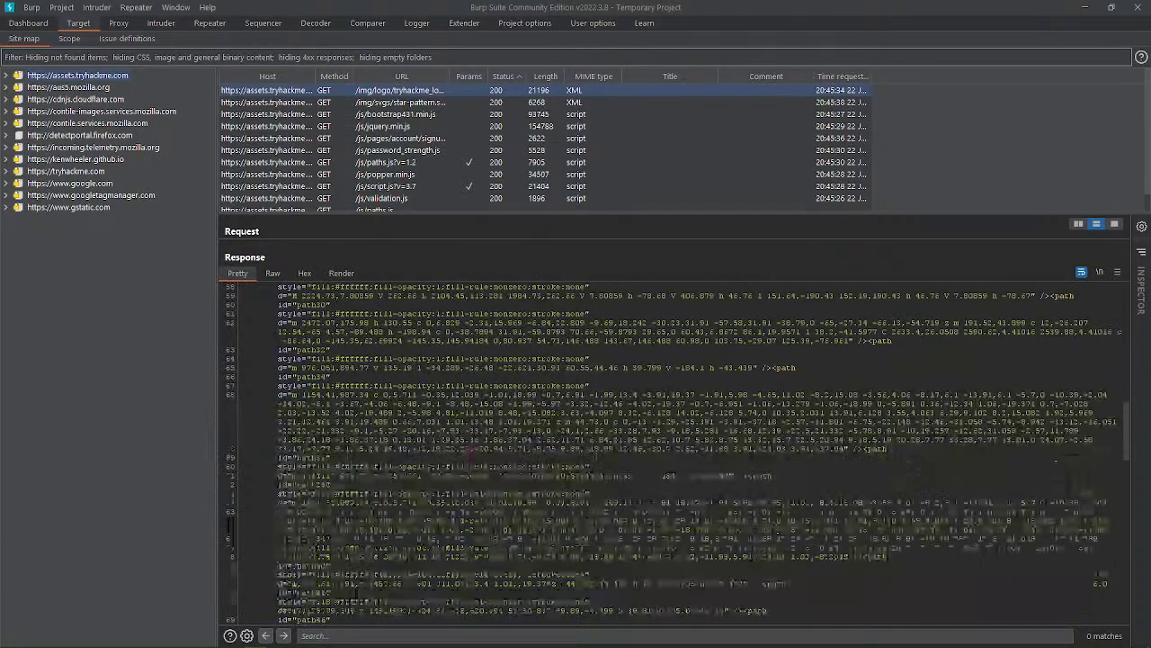
Look through the tryhackme logo's SVG response and highlight its path definitions from the first path element down to path72.
scroll(471, 450, up, 10)
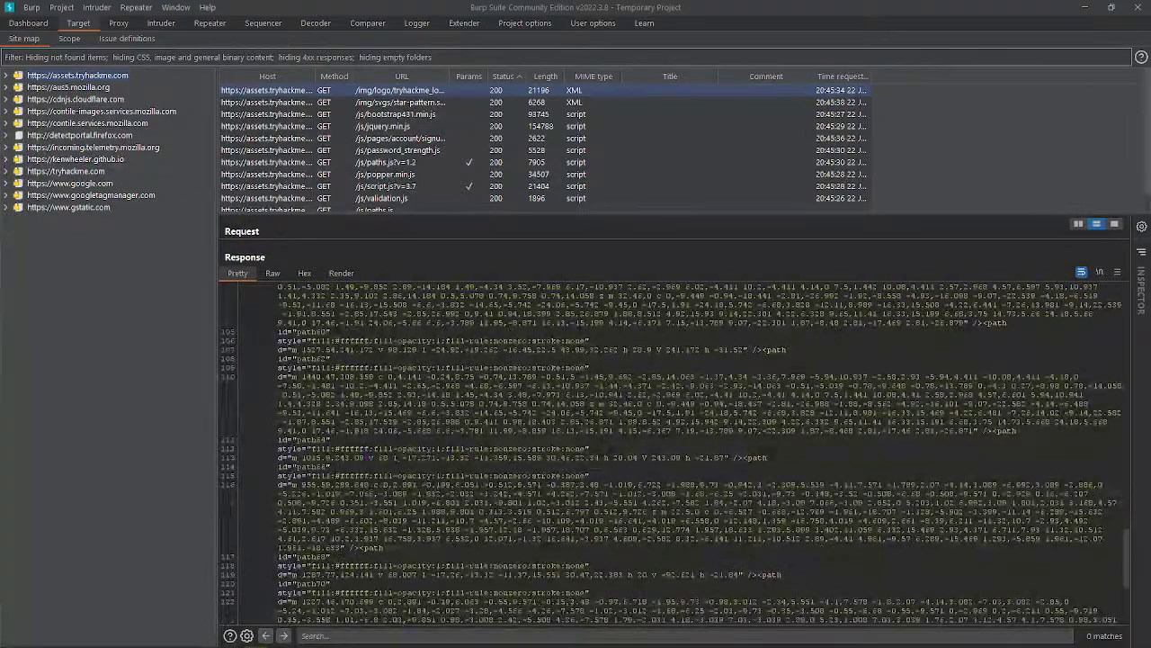
scroll(318, 451, up, 8)
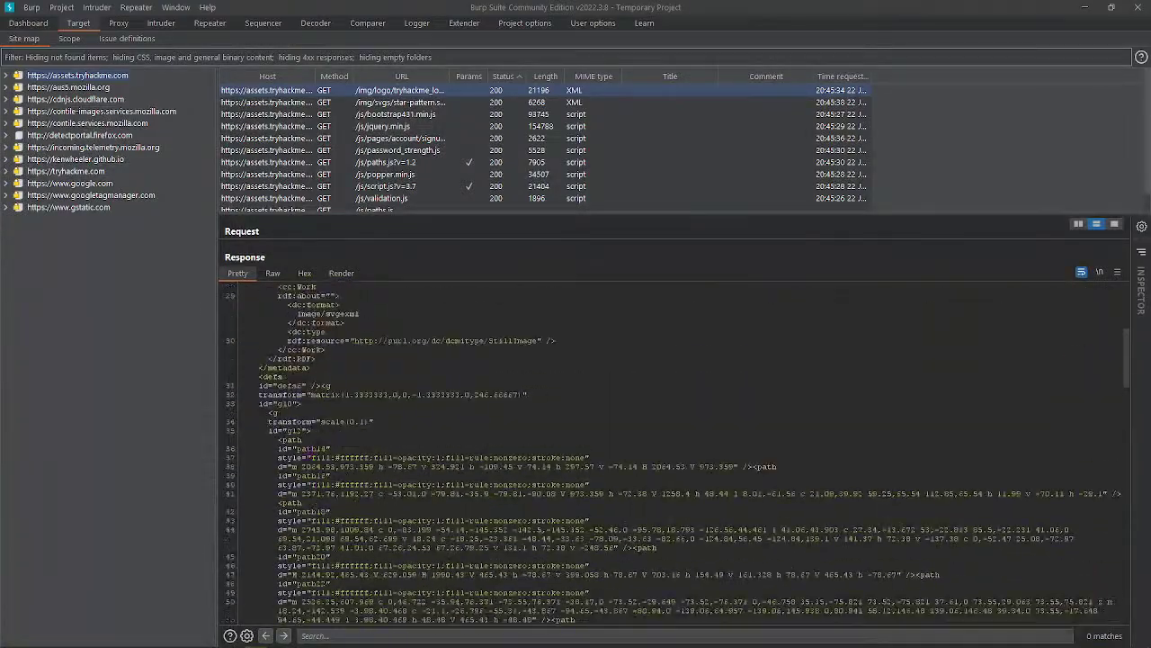
drag(273, 447, 331, 503)
scroll(557, 483, down, 5)
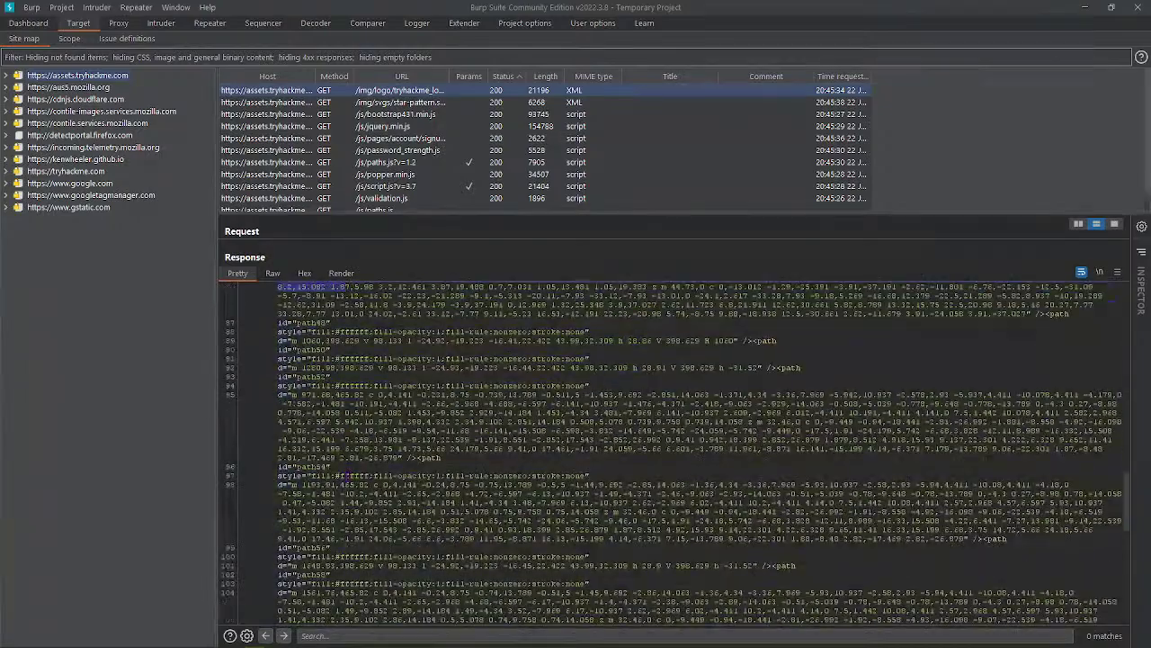
drag(345, 287, 355, 493)
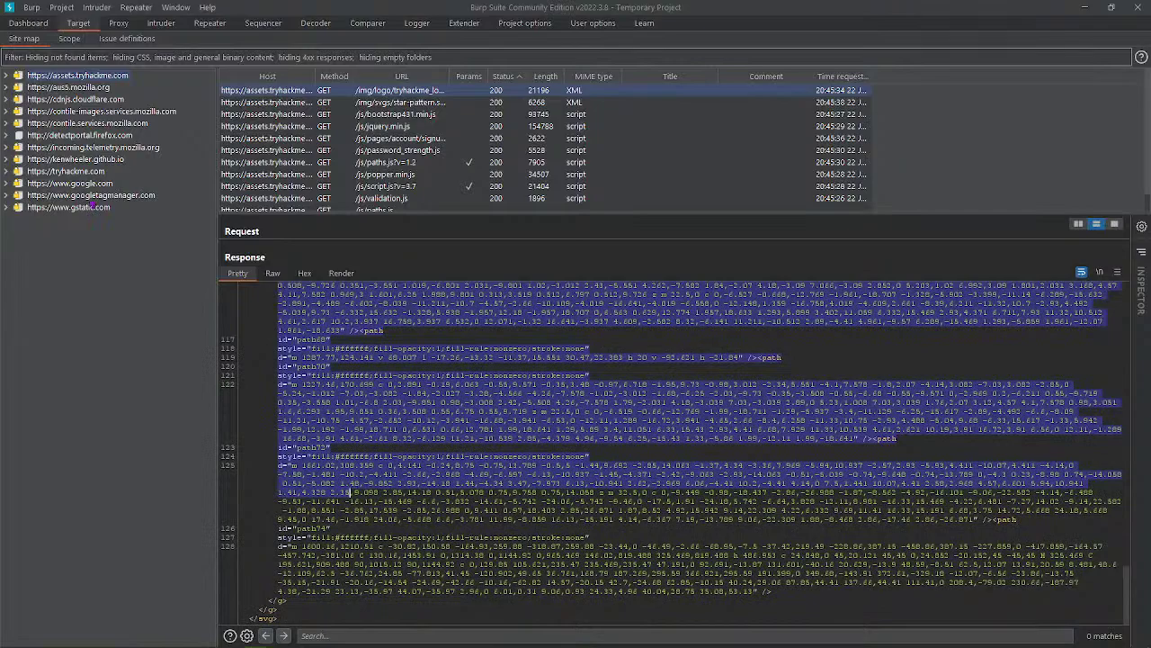
scroll(343, 283, up, 15)
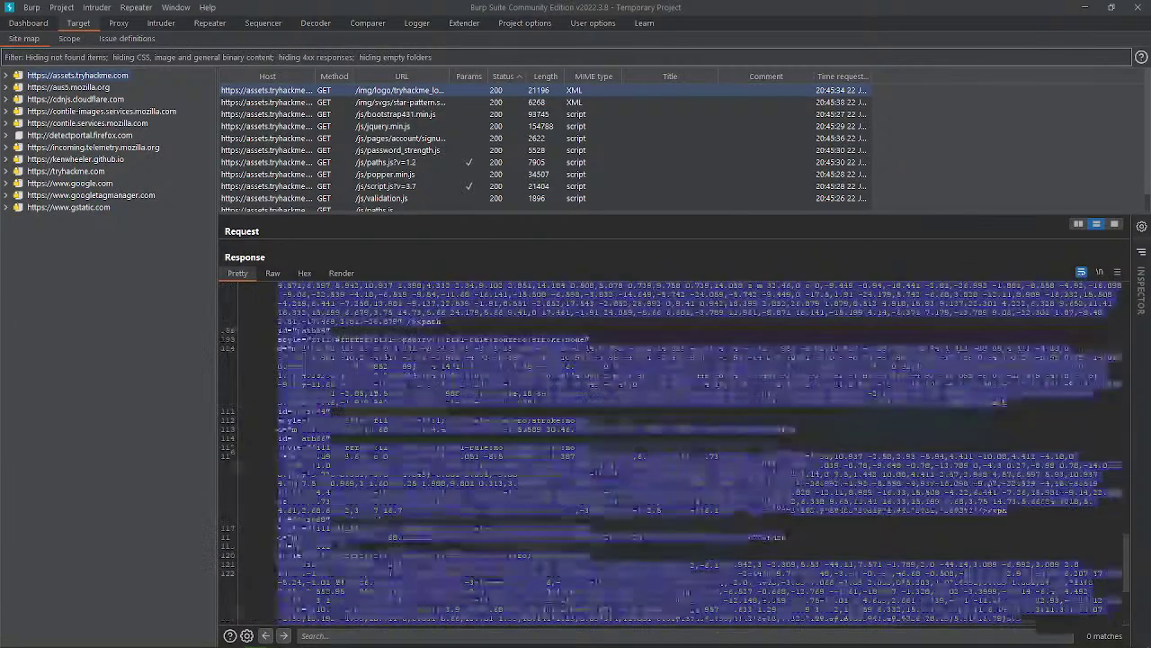
Show the logo response in rendered form, check the Proxy's intercept state, and return to the Target site map.
click(341, 274)
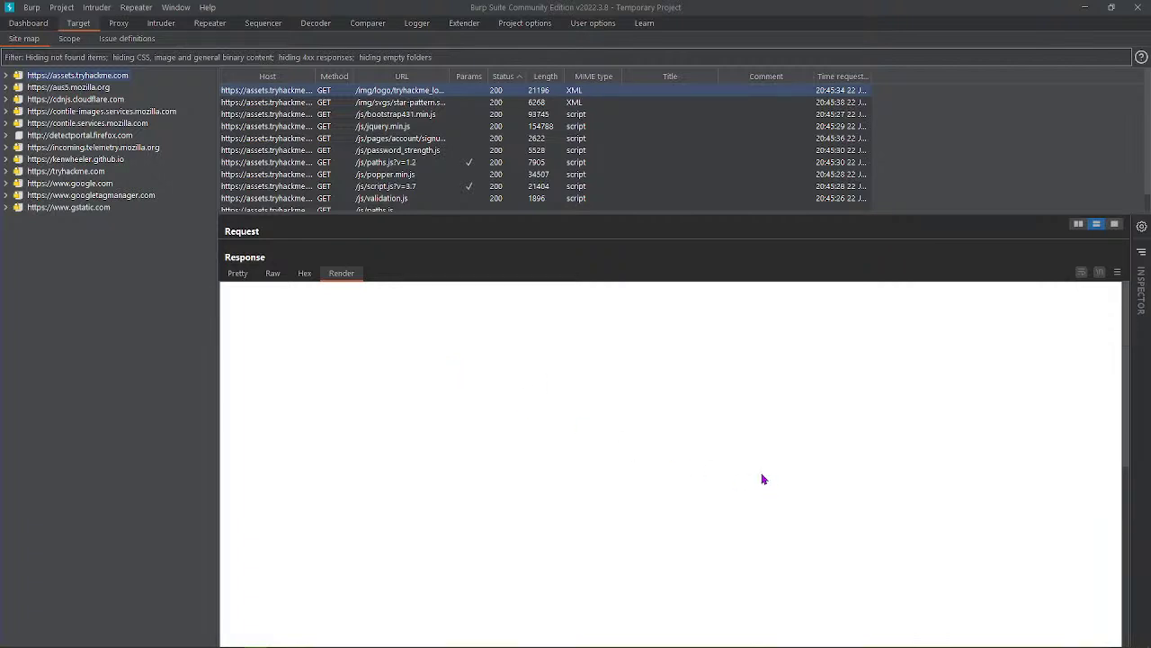
click(126, 24)
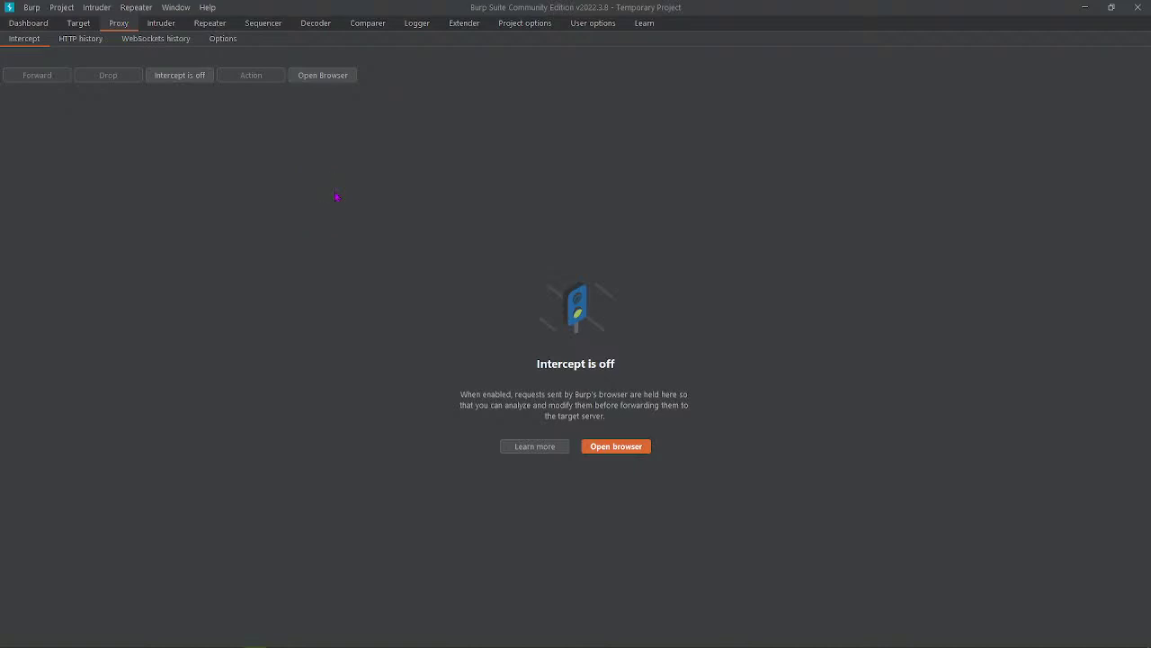
click(78, 23)
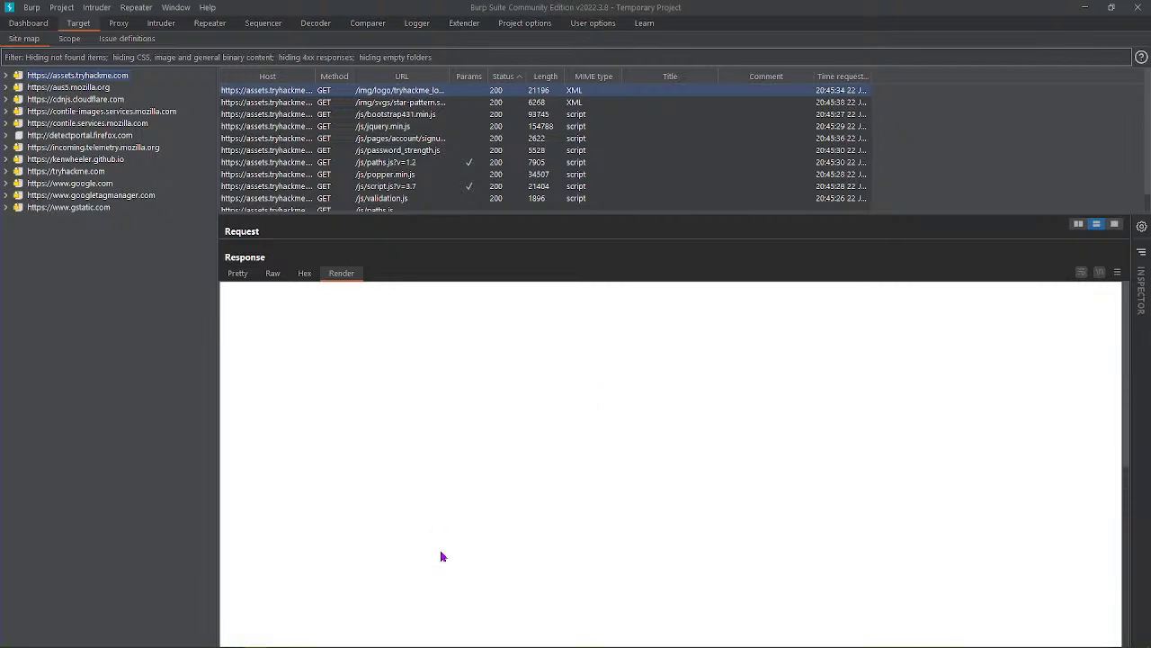
Switch to Firefox, maximize it to look through the loaded tryhackme.com home page, and minimize it again.
mouse_move(233, 639)
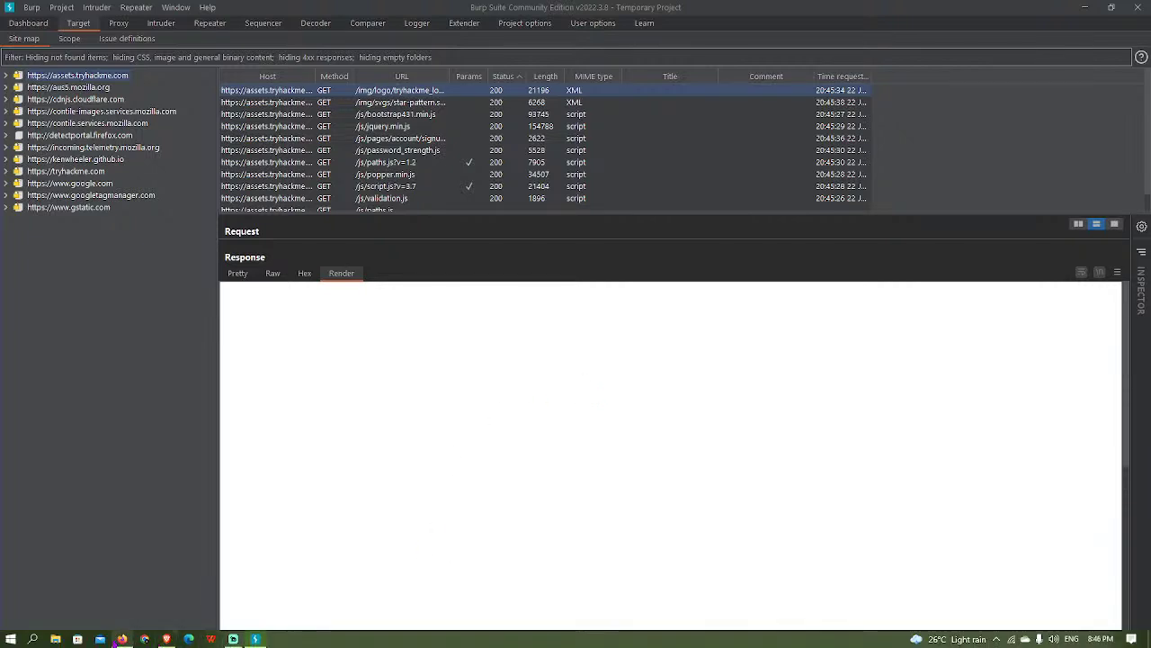
click(123, 639)
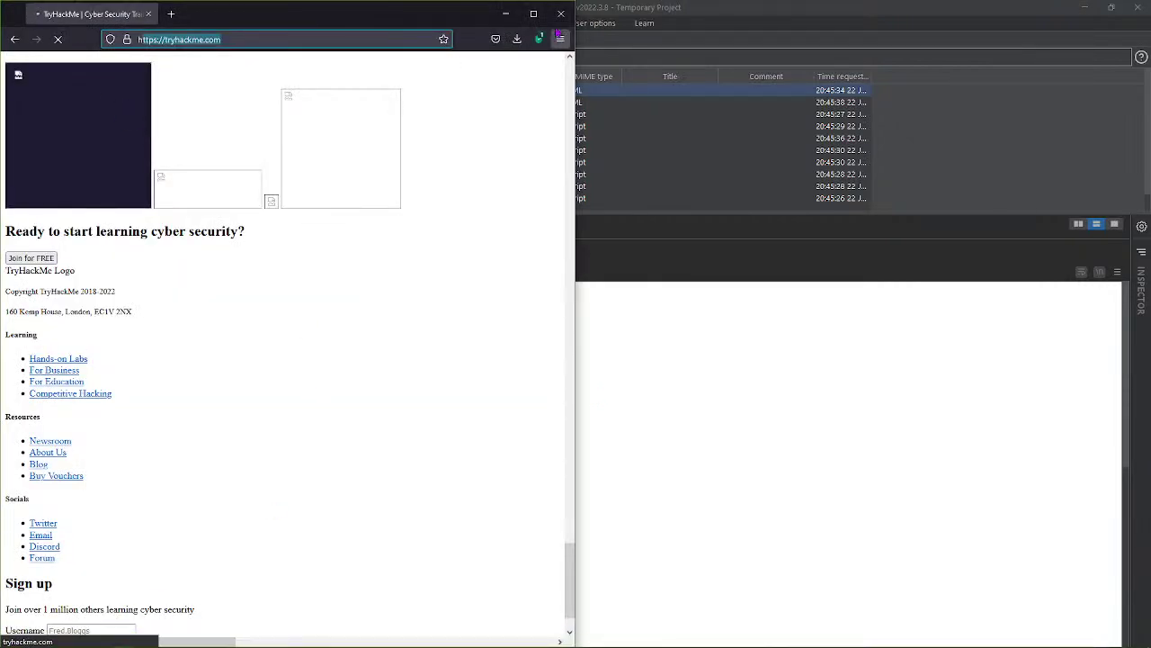
click(533, 13)
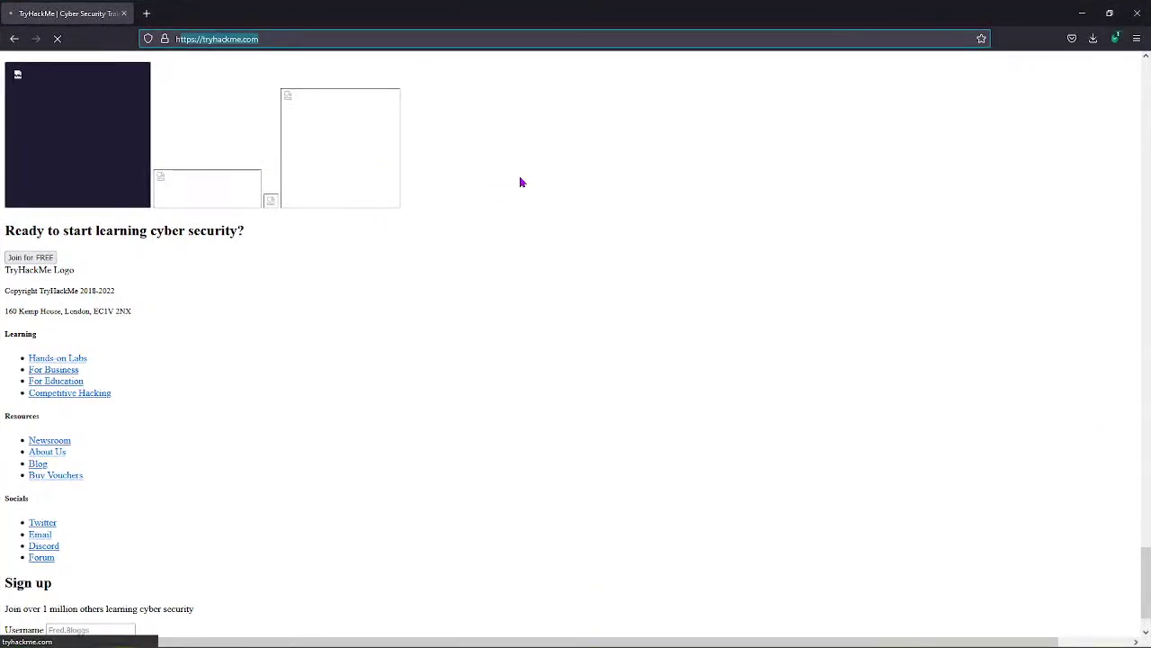
scroll(477, 232, down, 1)
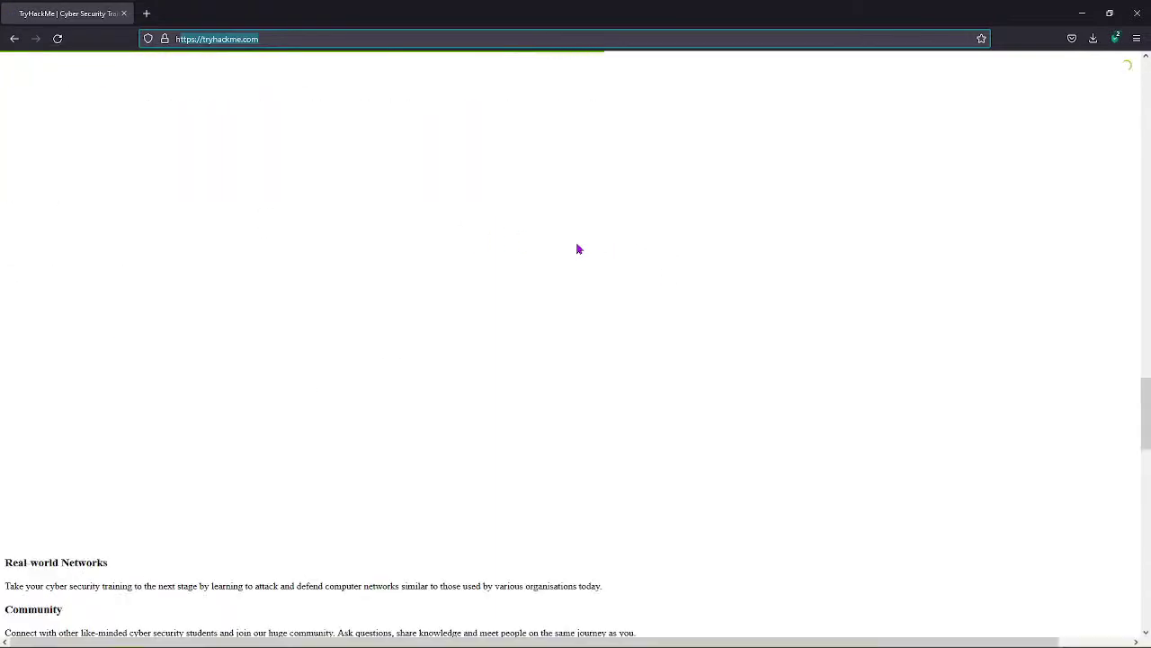
scroll(542, 243, up, 15)
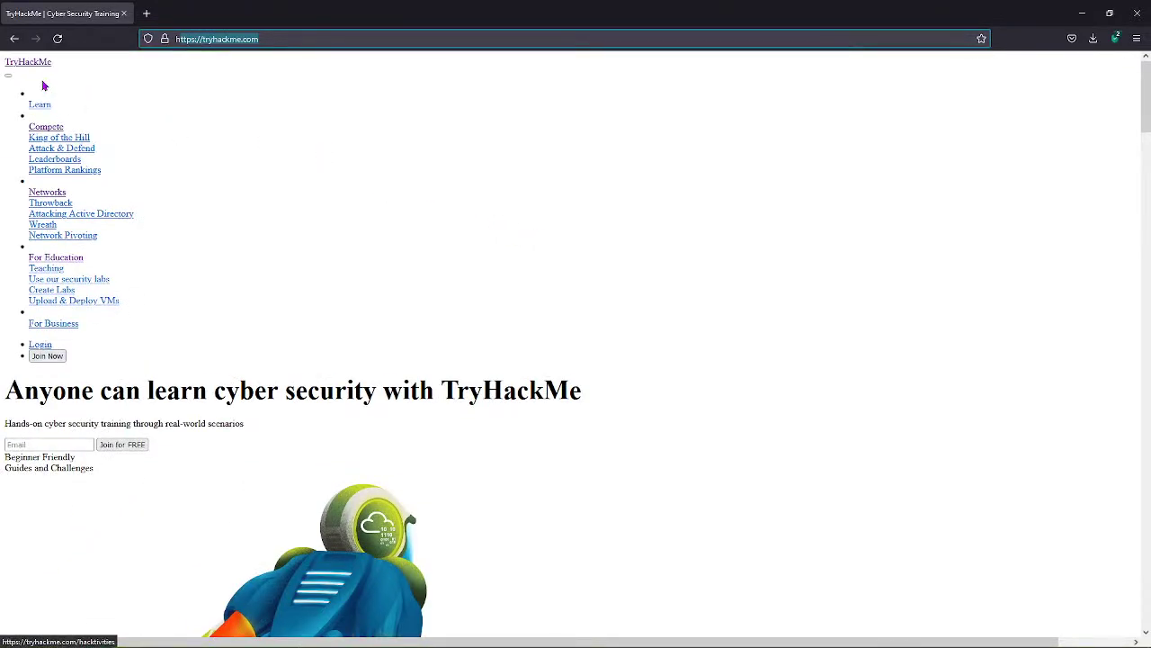
click(1083, 12)
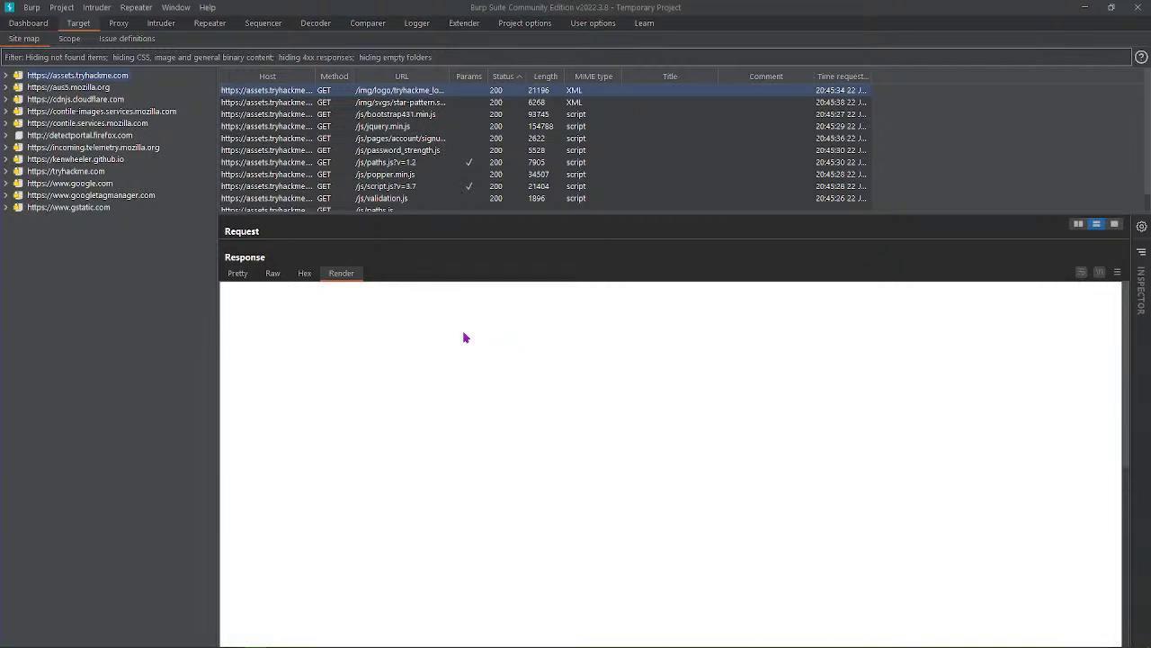
Check the googletagmanager.com entry in the site map, and look through the full list of captured URLs under tryhackme.com.
click(79, 196)
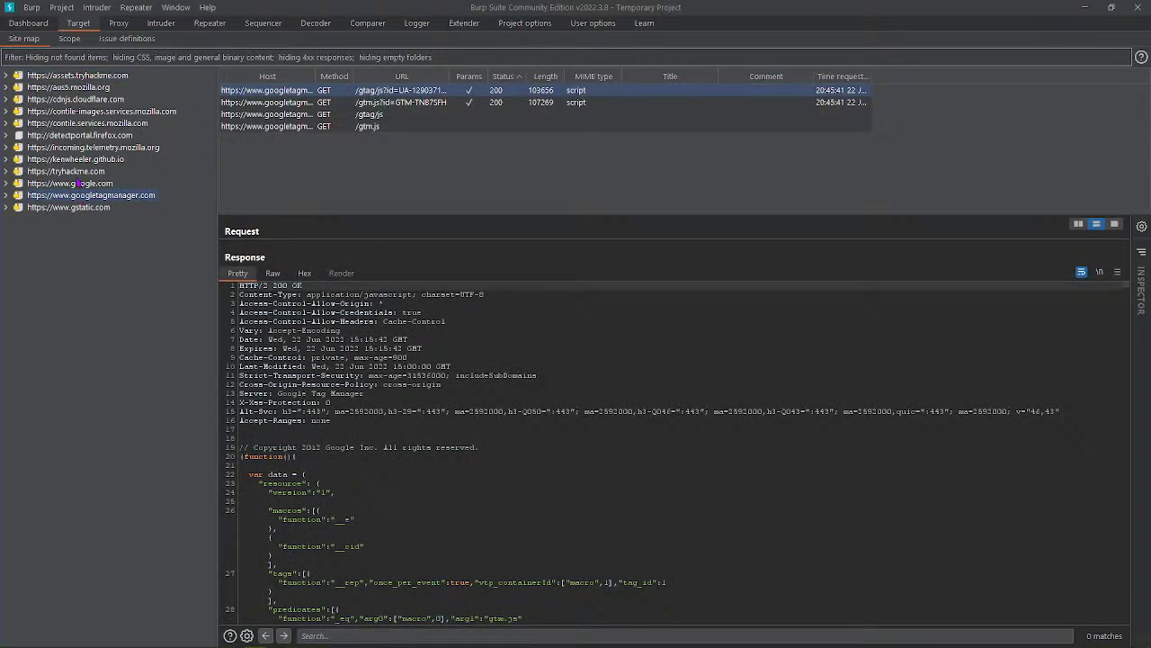
click(79, 175)
scroll(621, 445, down, 5)
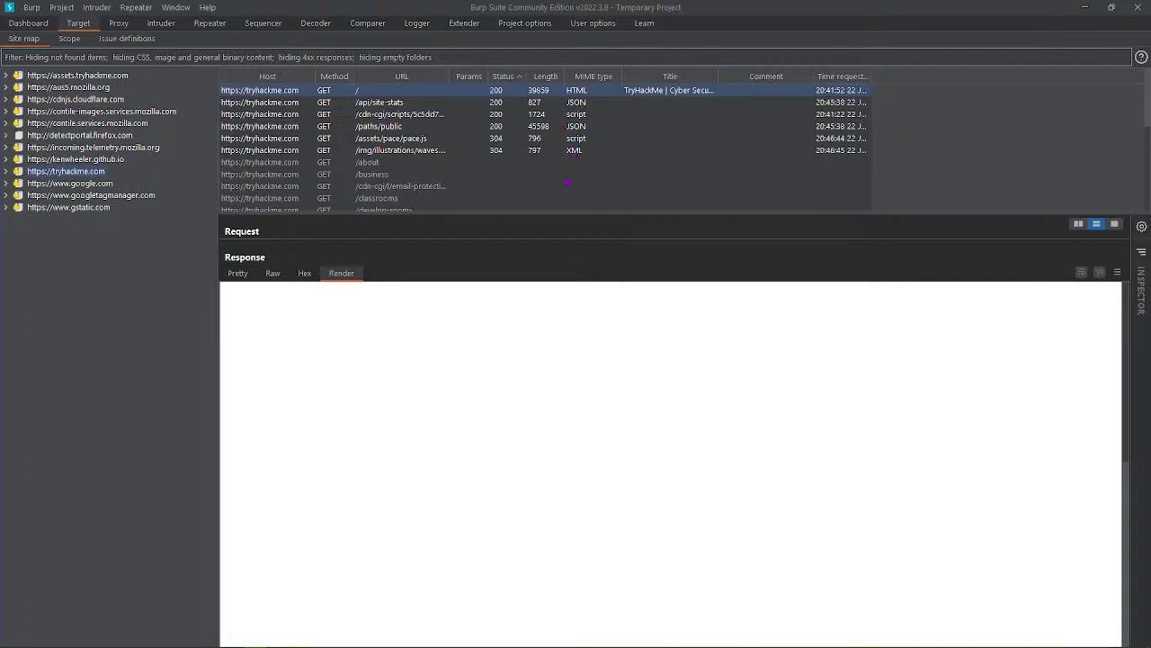
scroll(569, 149, down, 1)
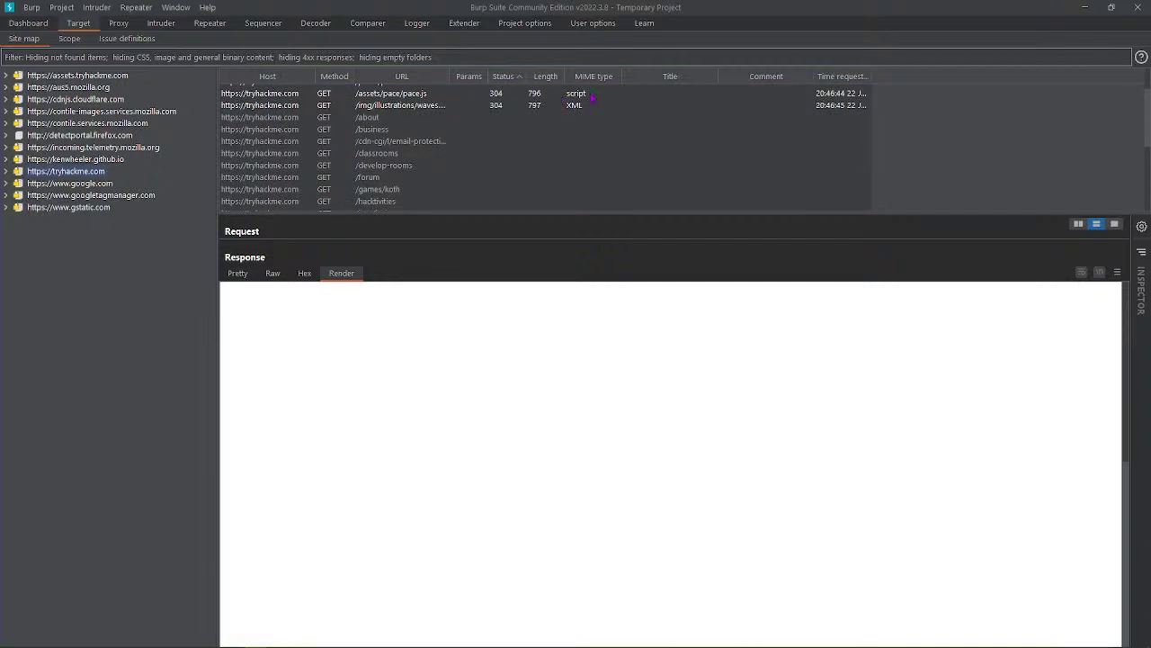
scroll(534, 150, down, 3)
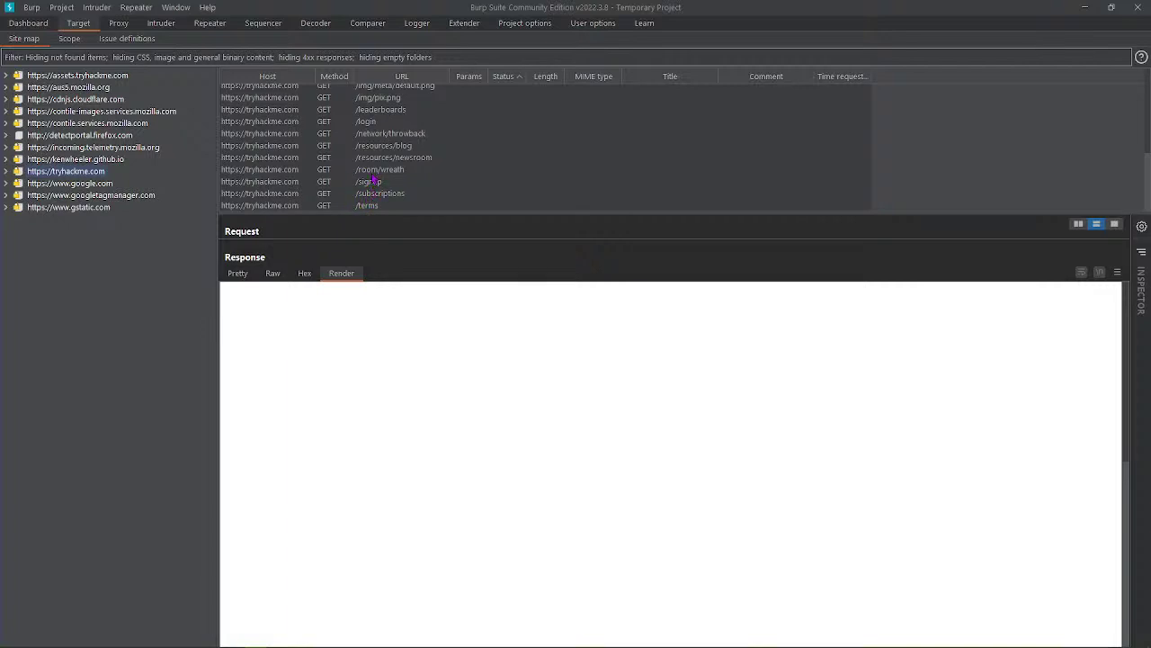
scroll(373, 180, up, 5)
scroll(382, 167, down, 5)
scroll(374, 198, up, 5)
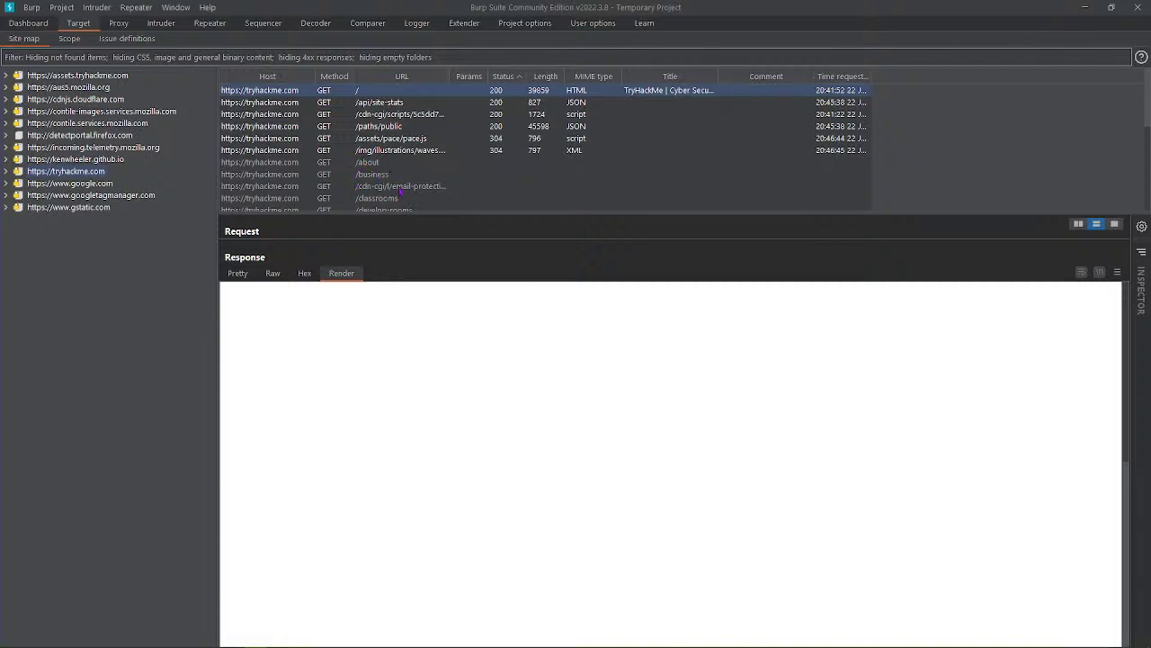
scroll(402, 197, down, 3)
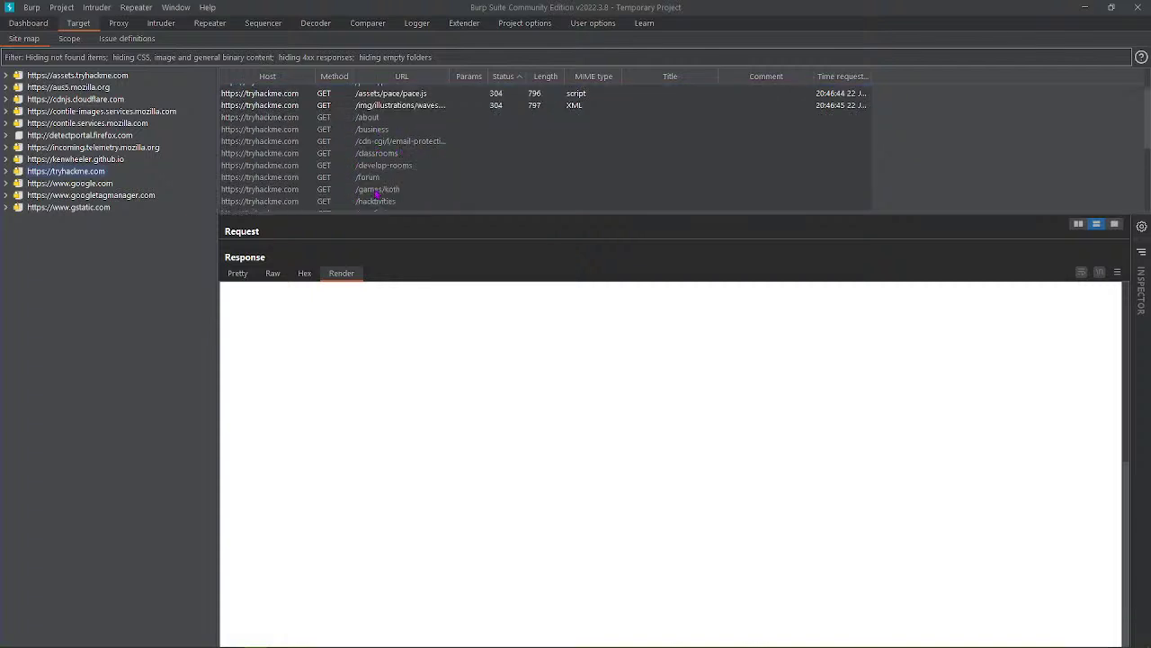
scroll(383, 191, up, 3)
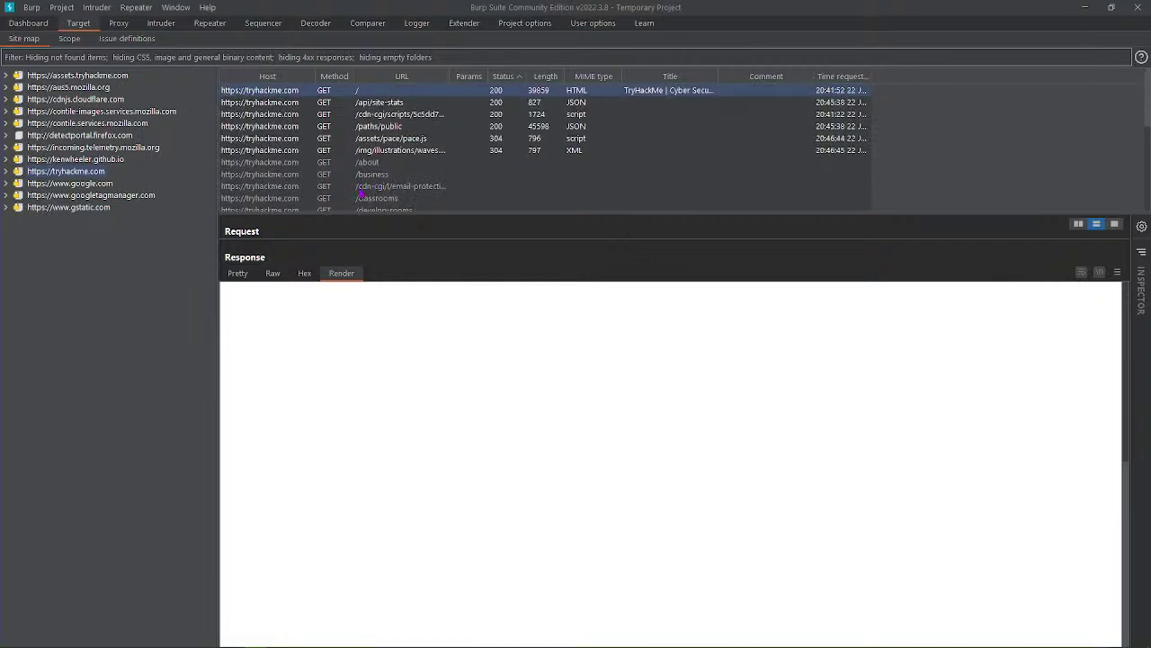
scroll(450, 191, down, 5)
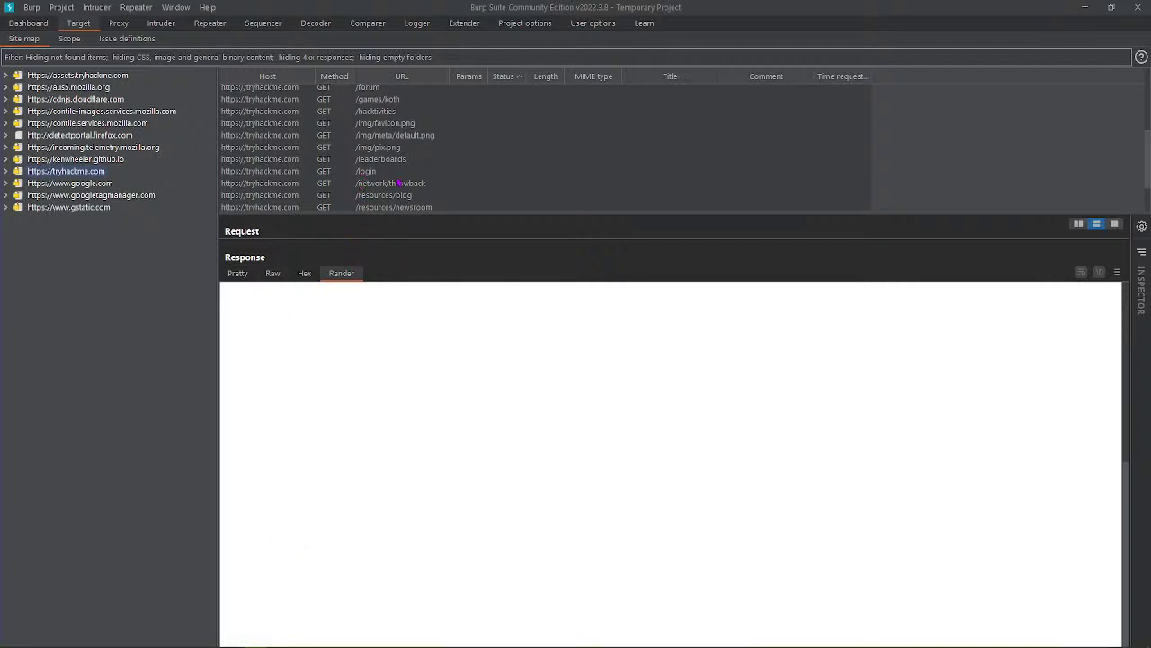
scroll(421, 198, down, 3)
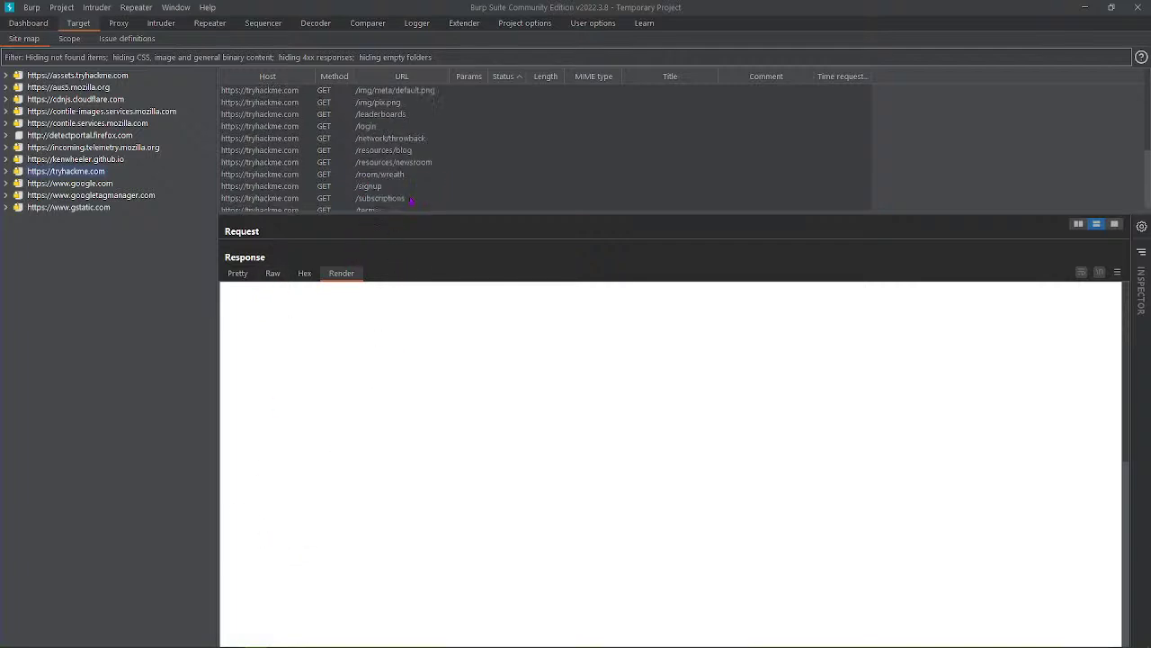
Switch to the TryHackMe room in Brave and highlight the Proxy description and the opening of the Repeater description in Task 3.
mouse_move(257, 641)
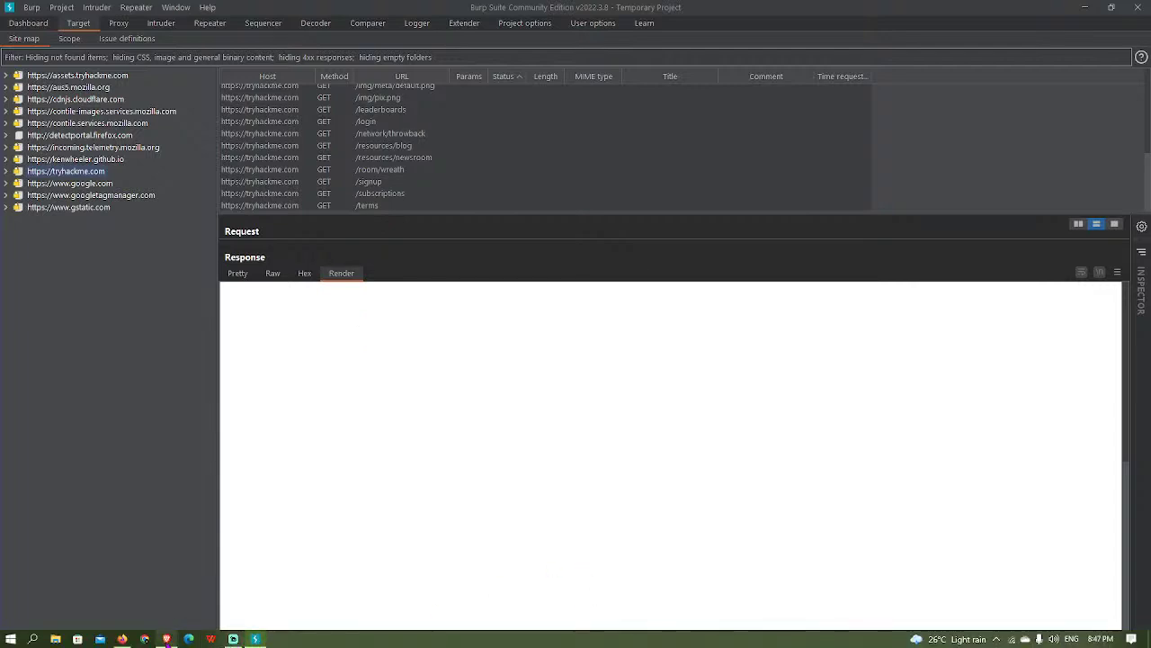
click(166, 641)
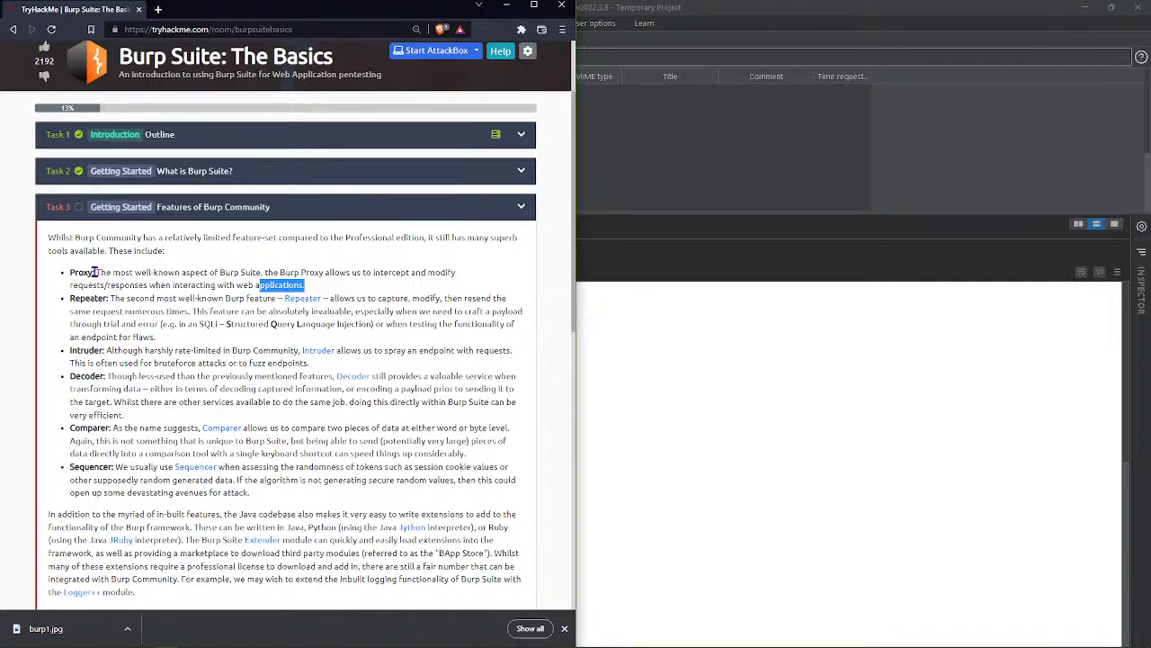
drag(69, 273, 225, 300)
double_click(244, 300)
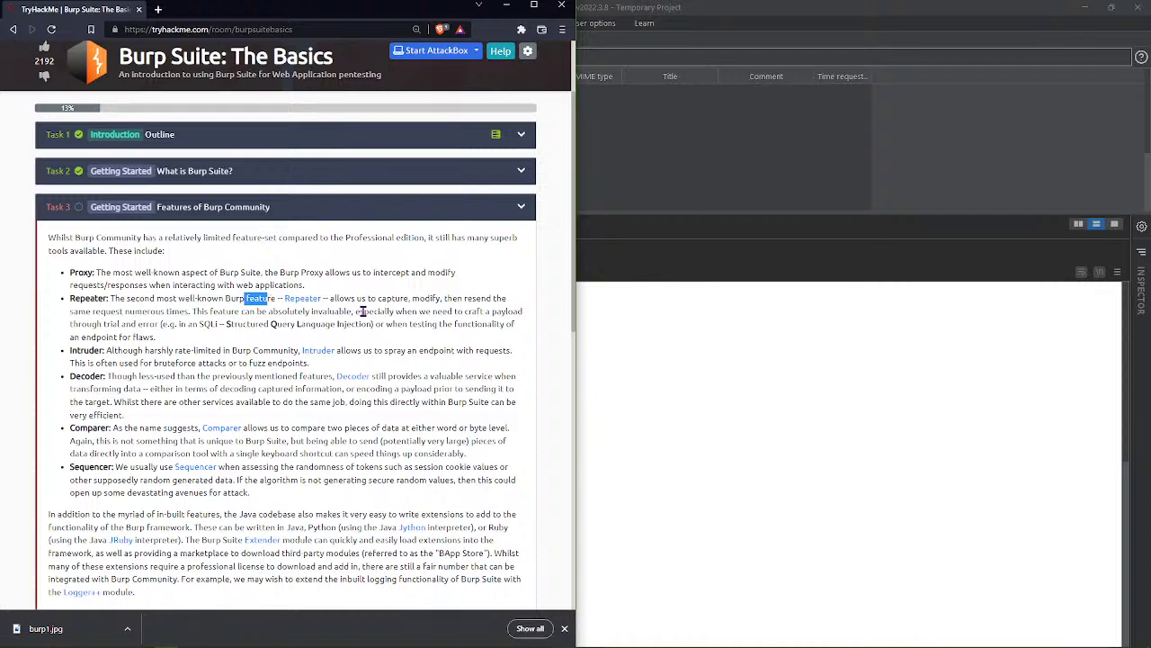
drag(150, 313, 180, 312)
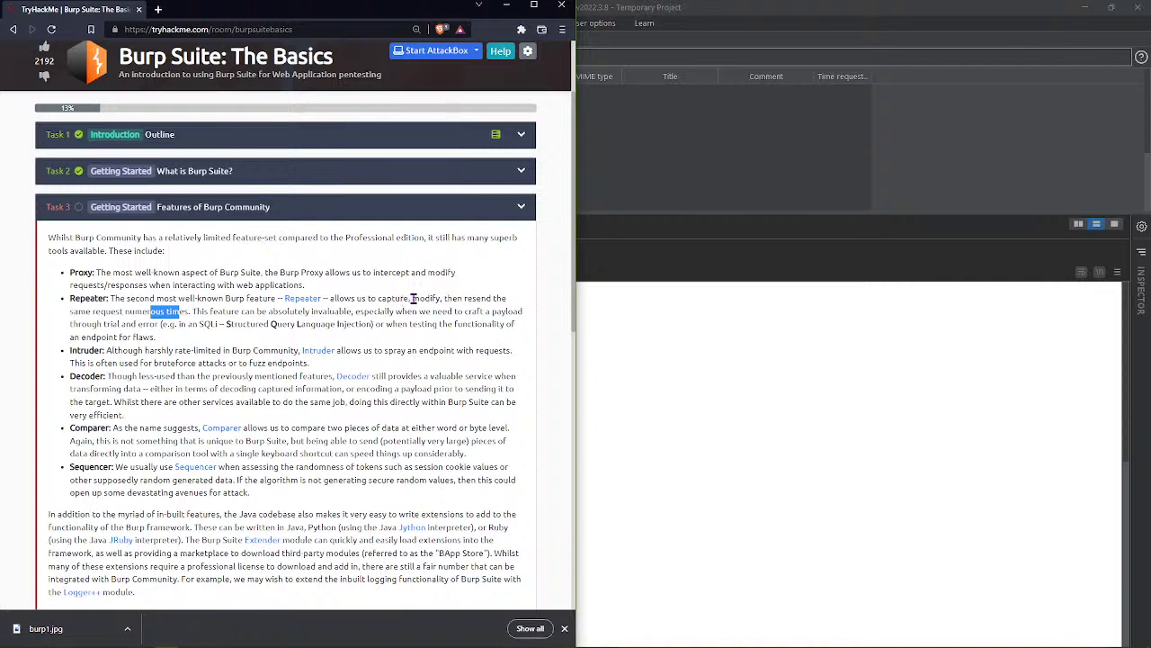
drag(413, 300, 483, 299)
drag(72, 324, 327, 313)
click(183, 313)
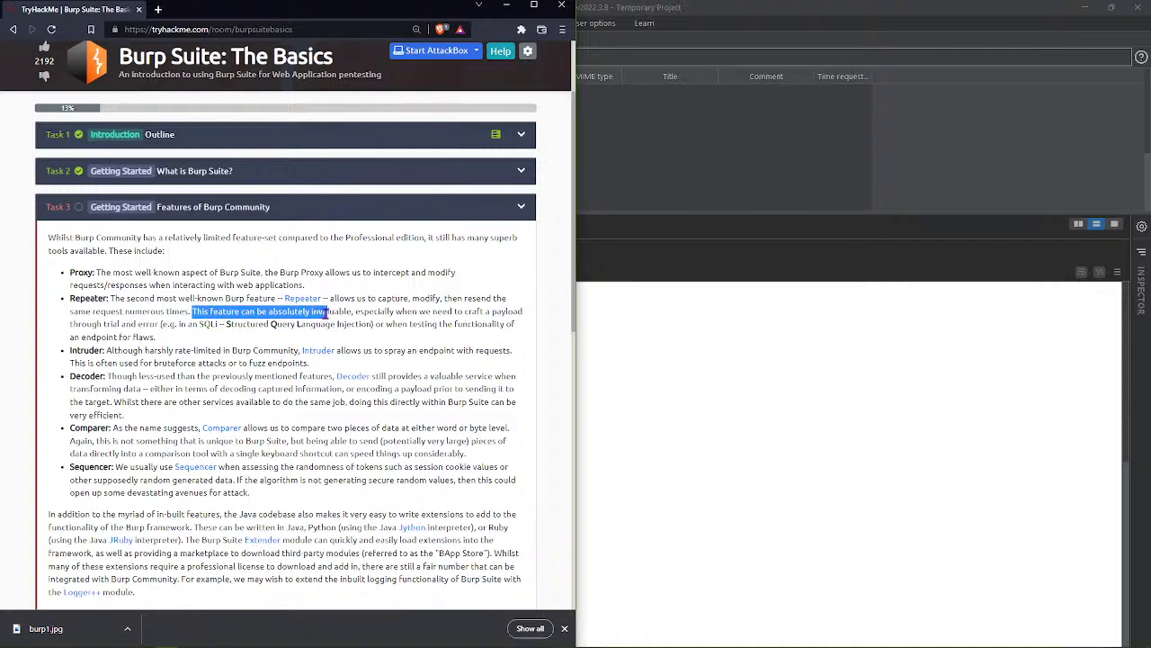
Highlight the Repeater uses in Task 3: crafting payloads through trial and error, SQLi, and testing an endpoint for flaws.
drag(327, 312, 364, 312)
drag(358, 312, 496, 311)
click(135, 333)
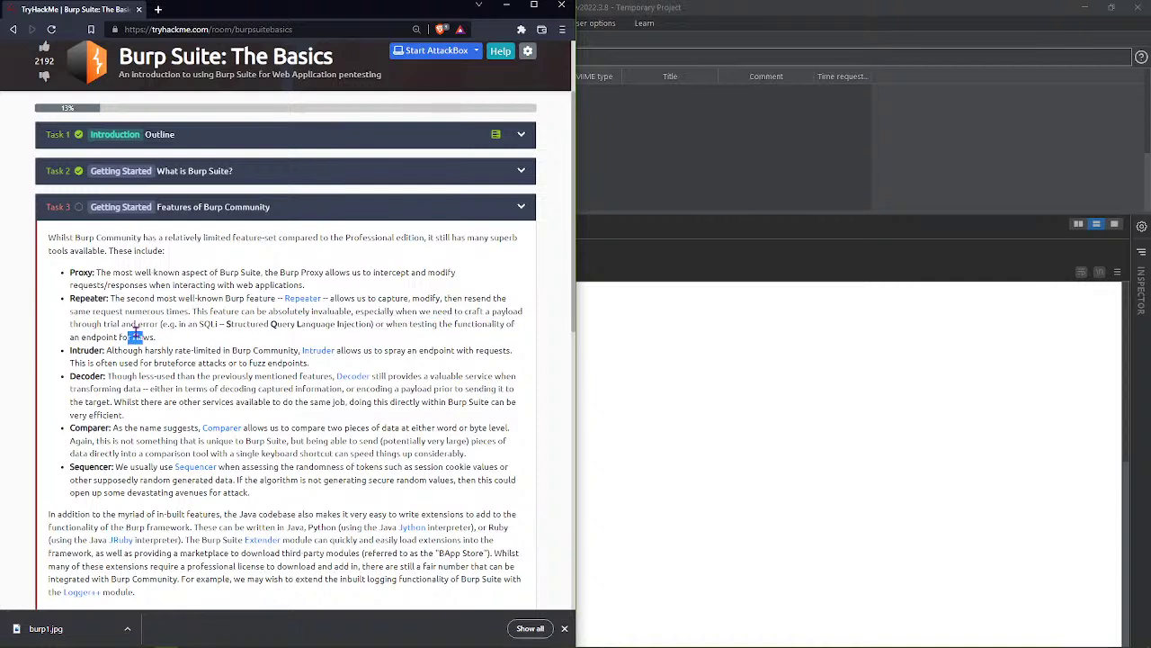
drag(91, 324, 207, 325)
click(208, 326)
drag(199, 326, 236, 326)
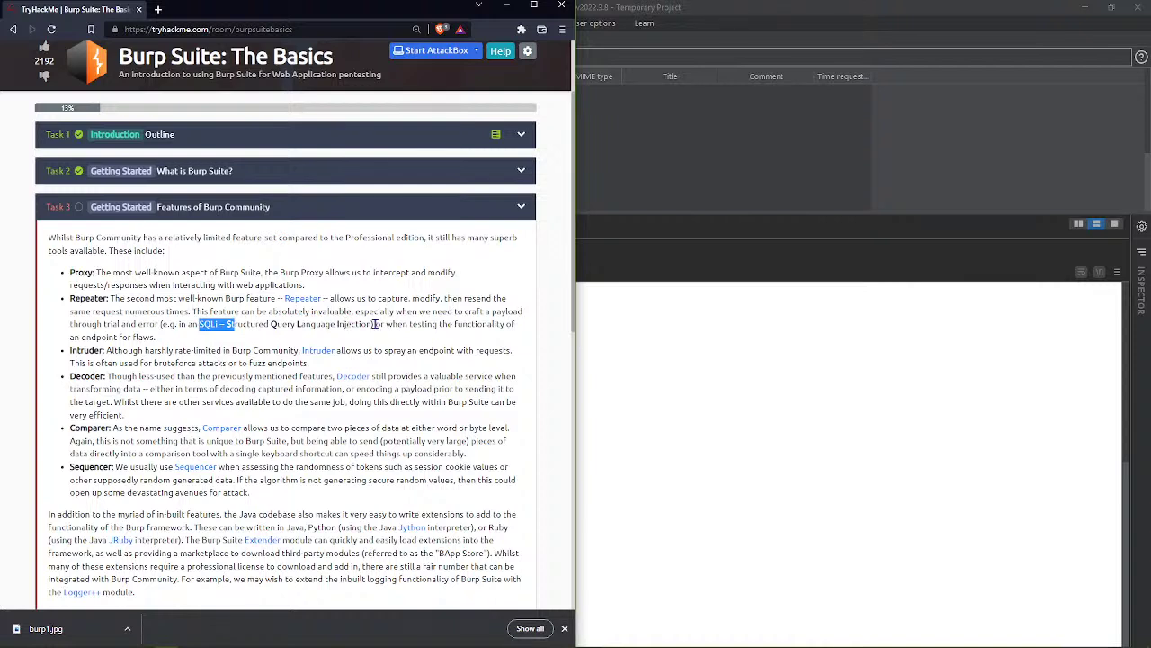
drag(386, 323, 444, 328)
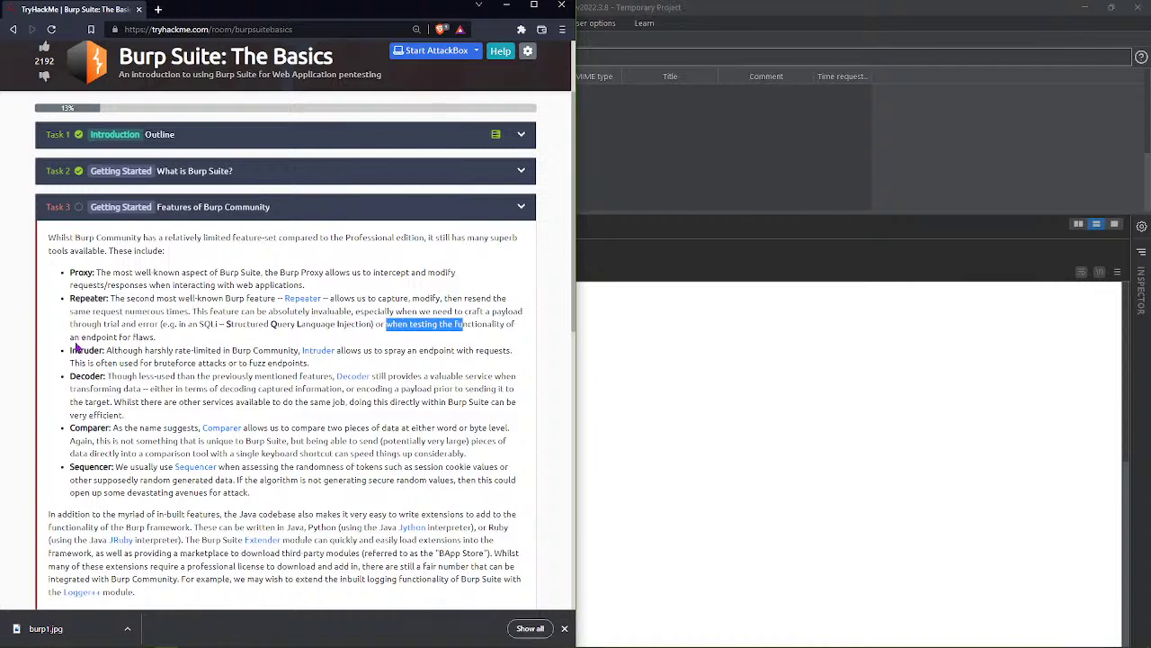
drag(71, 337, 140, 339)
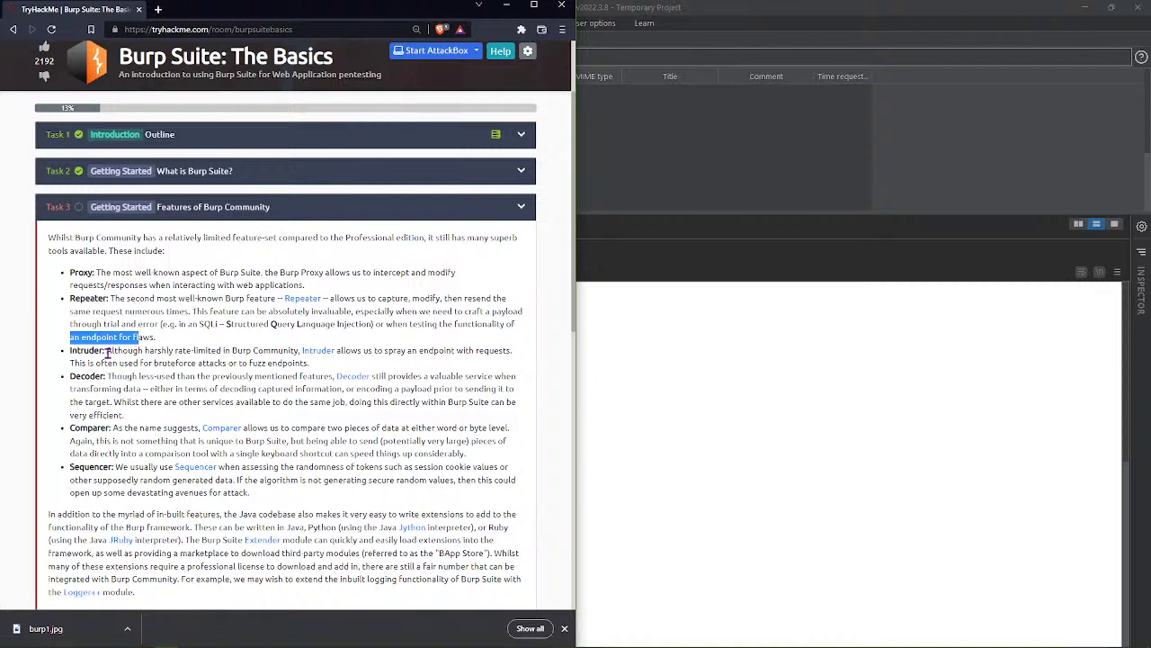
Highlight the Intruder description's Burp Community rate limit and its bruteforce and fuzzing uses, and switch back to Burp Suite.
drag(106, 351, 270, 353)
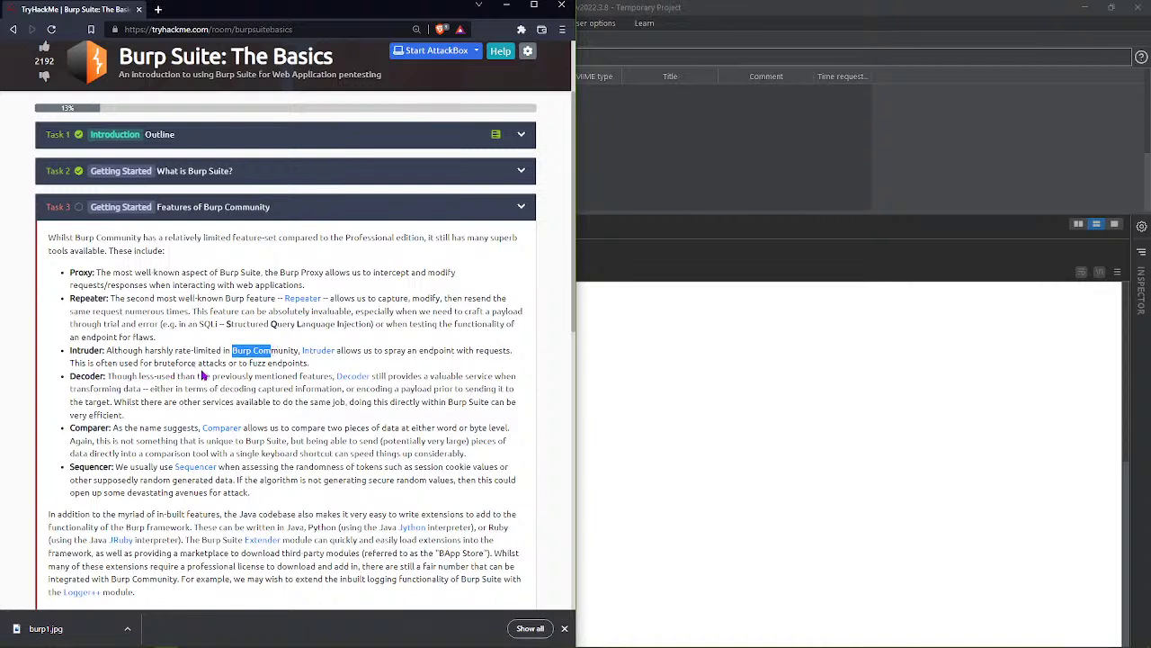
drag(196, 363, 294, 363)
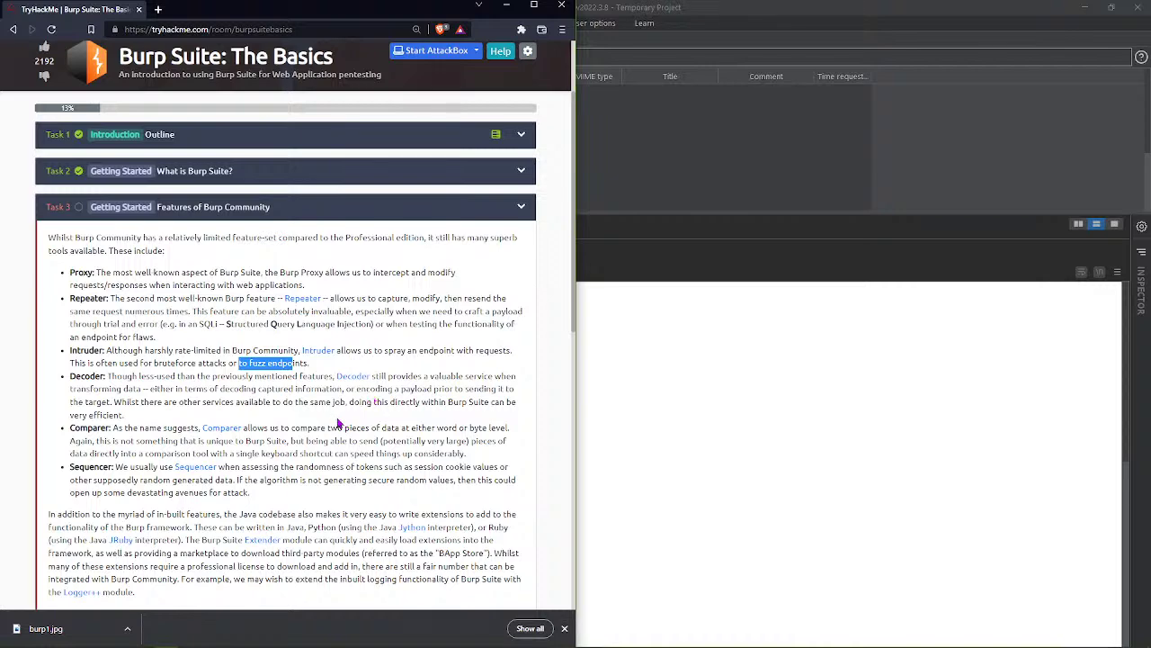
key(alt+Tab)
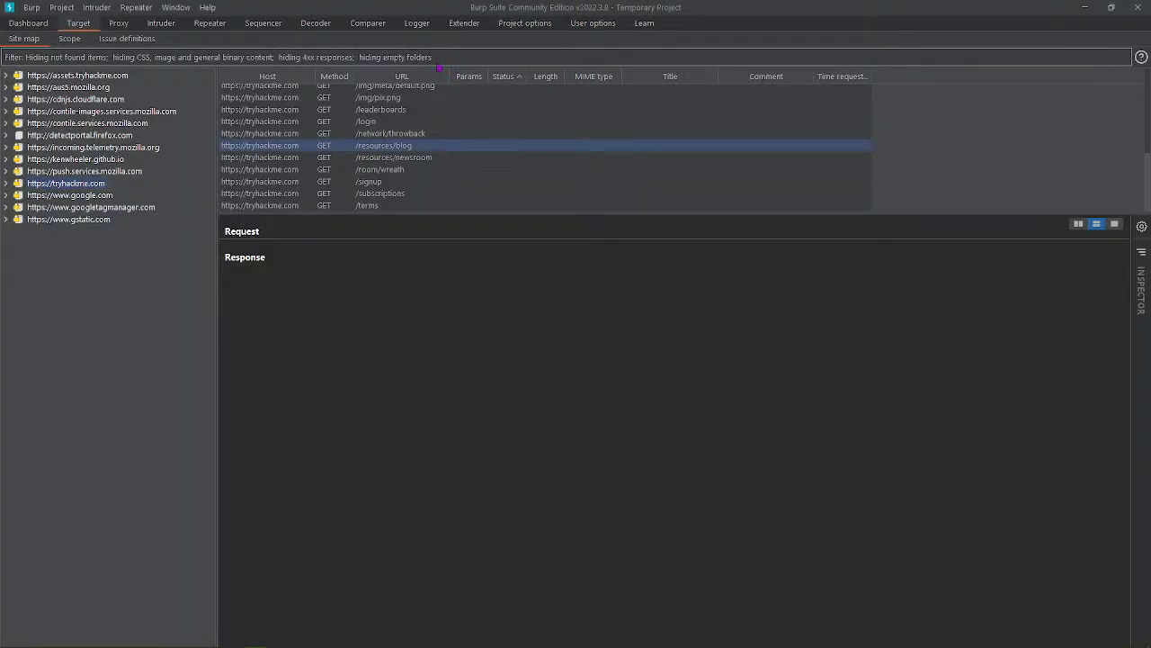
Look at the Decoder tool and return to the Target site map.
click(316, 24)
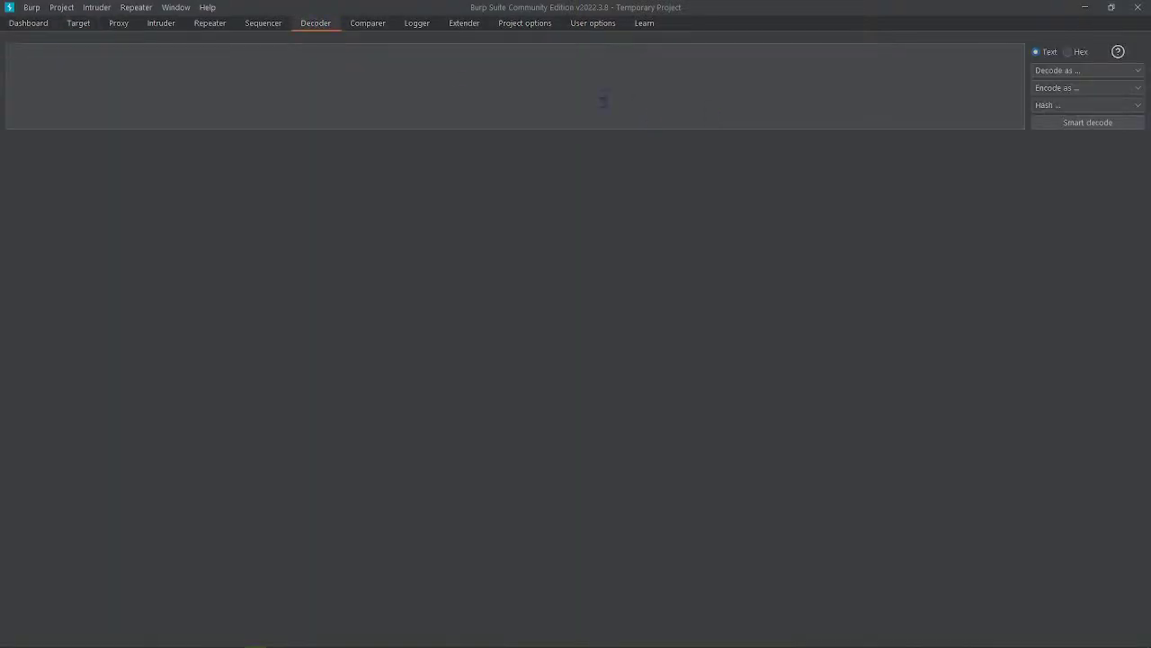
click(34, 25)
click(78, 24)
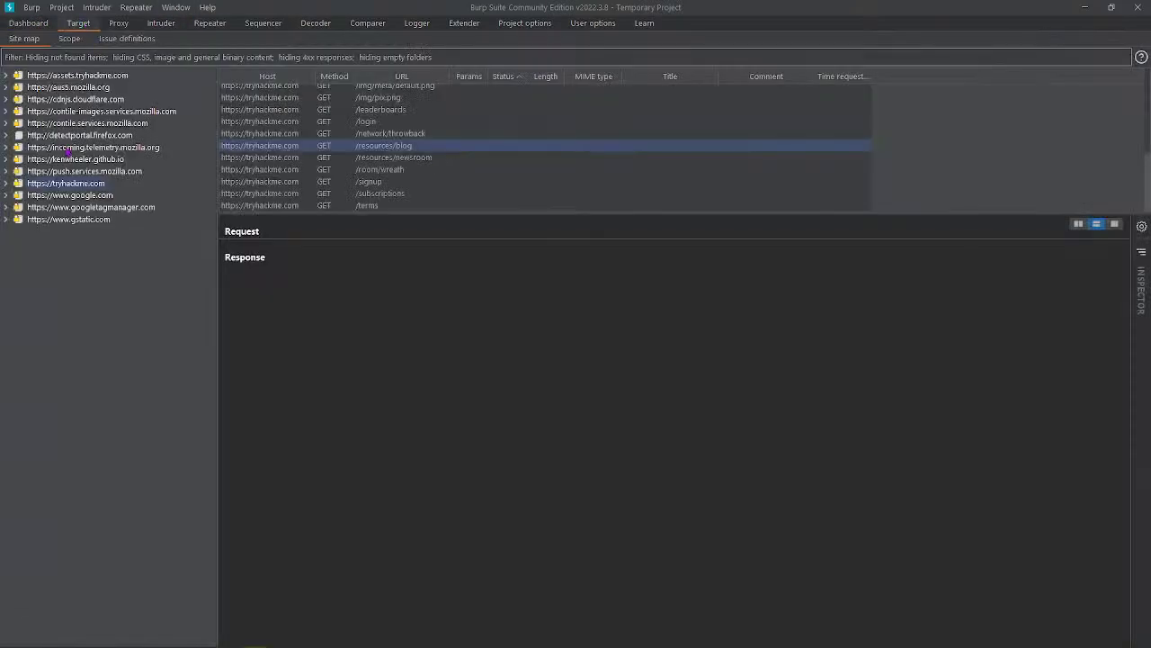
Check the /signup entry under tryhackme.com and the responses captured for push.services.mozilla.com and contile-images.services.mozilla.com.
click(329, 181)
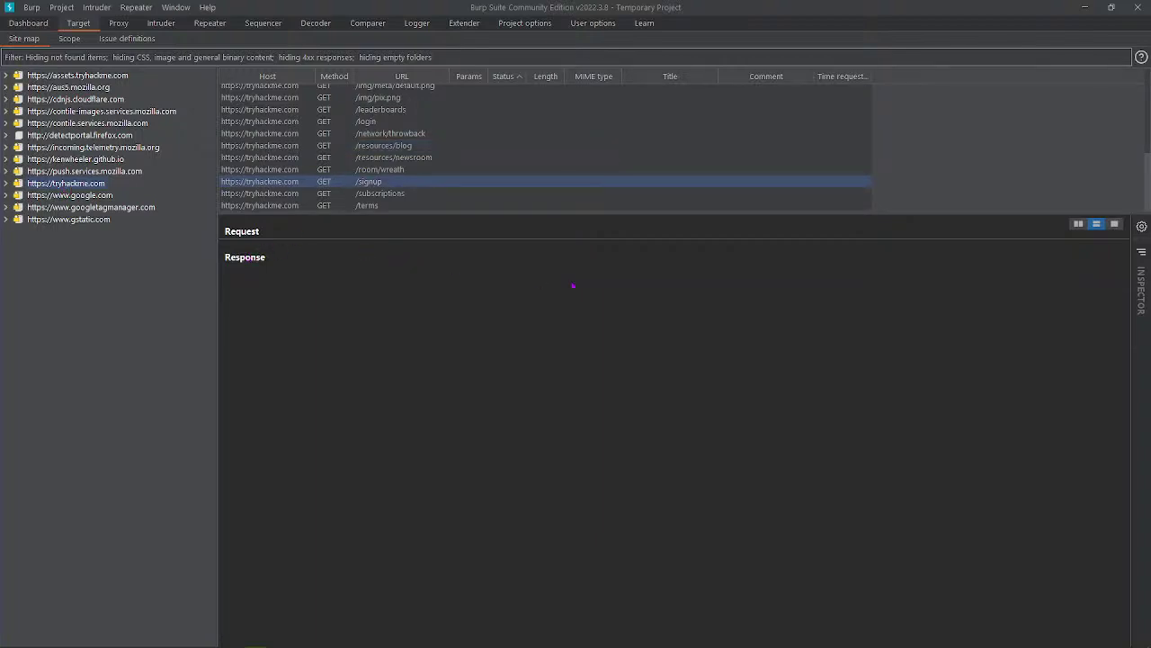
drag(249, 248, 307, 275)
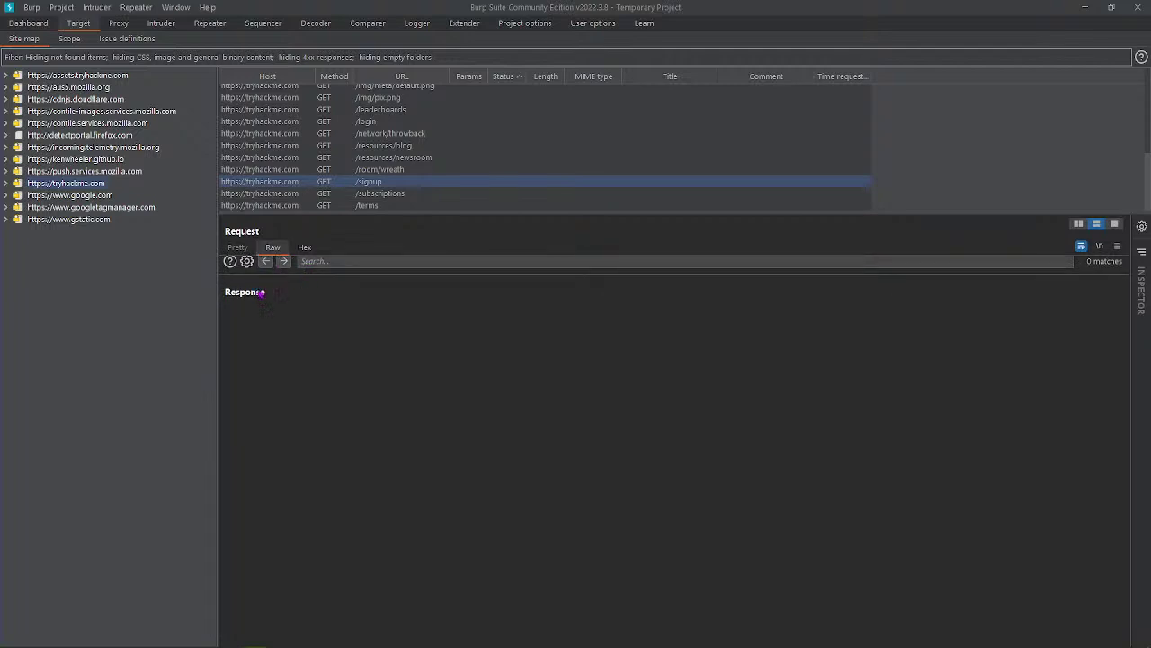
click(102, 171)
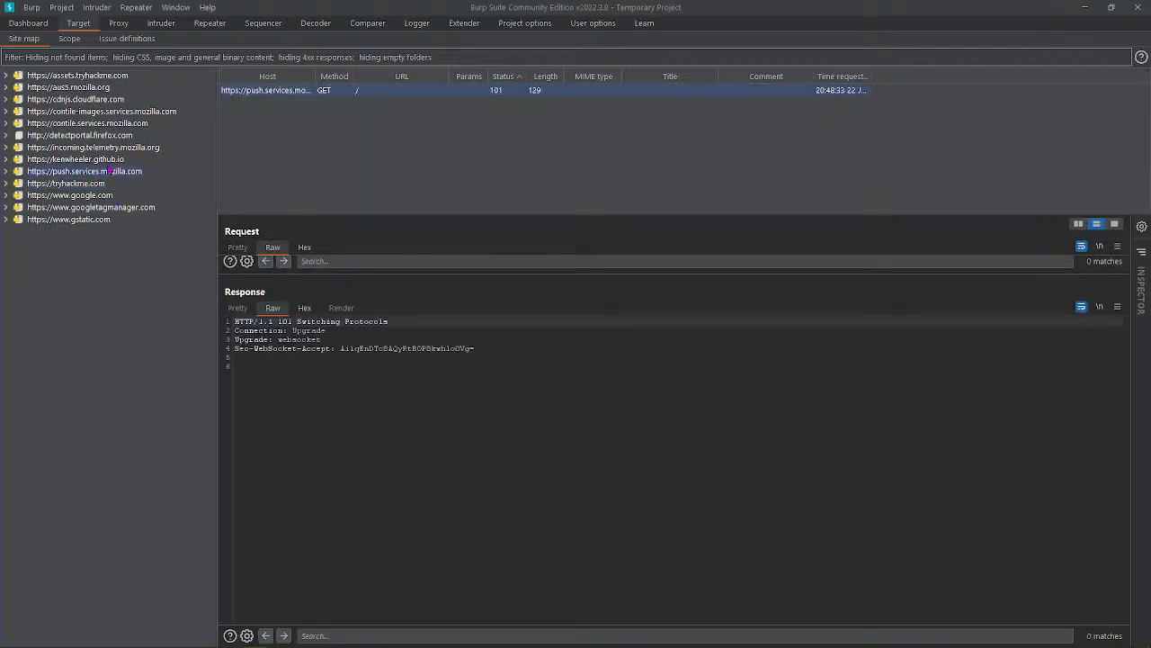
click(101, 111)
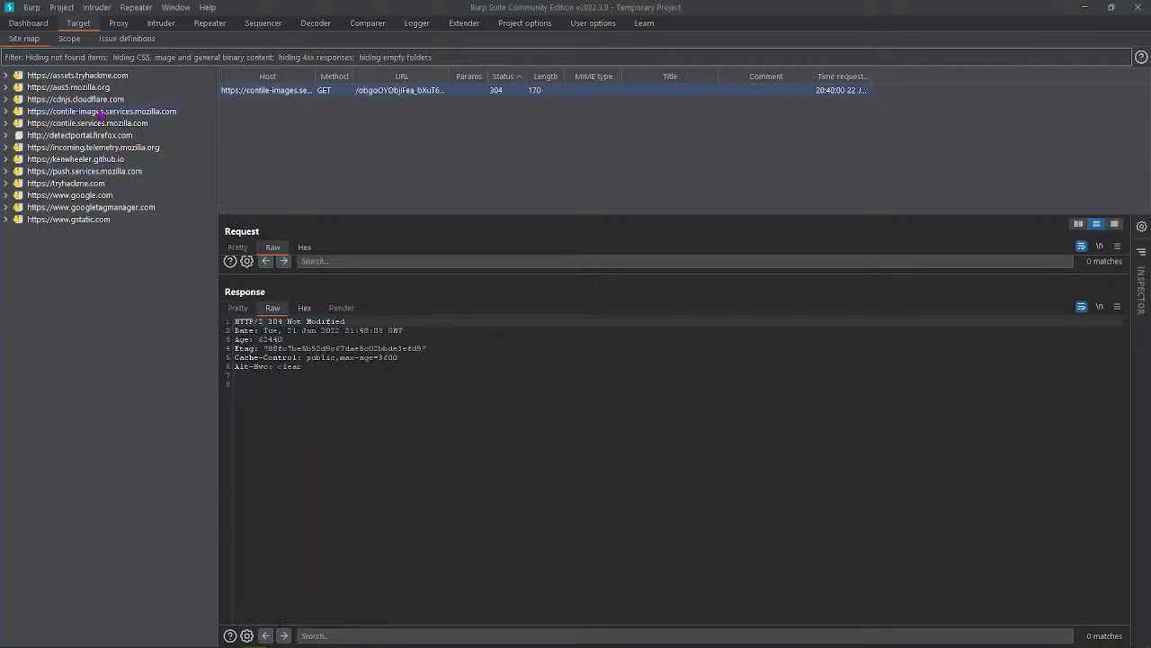
Show the logo response under assets.tryhackme.com in Pretty format and read through its SVG code to the end.
click(82, 75)
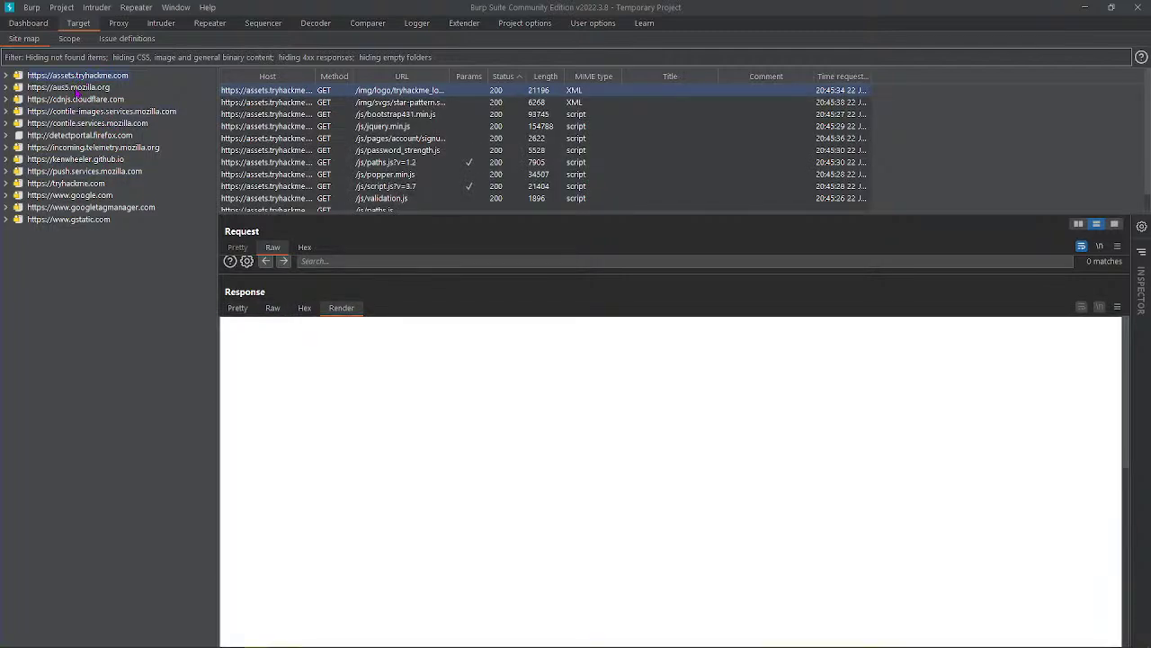
click(238, 308)
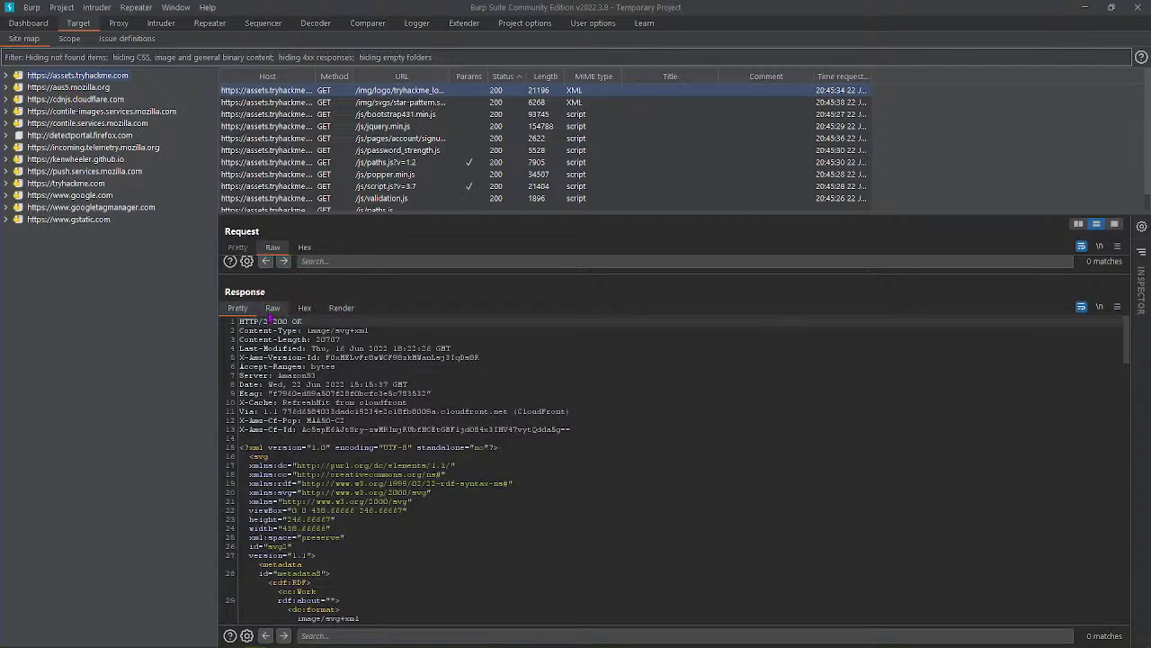
scroll(629, 468, down, 2)
scroll(630, 468, down, 1)
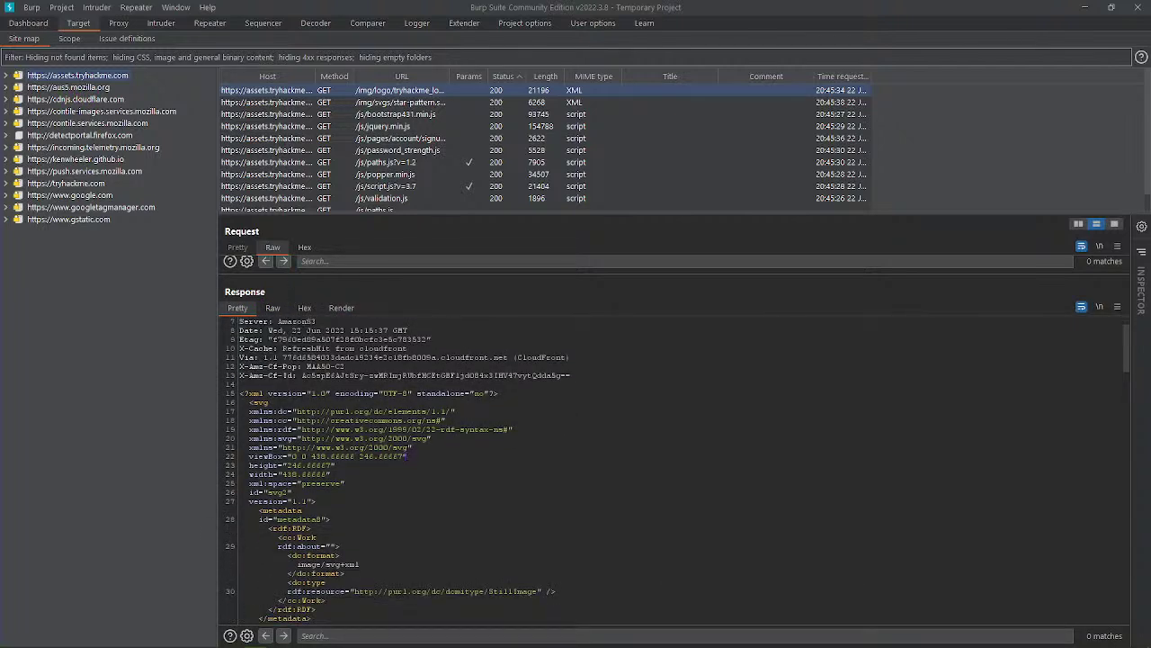
scroll(346, 466, down, 2)
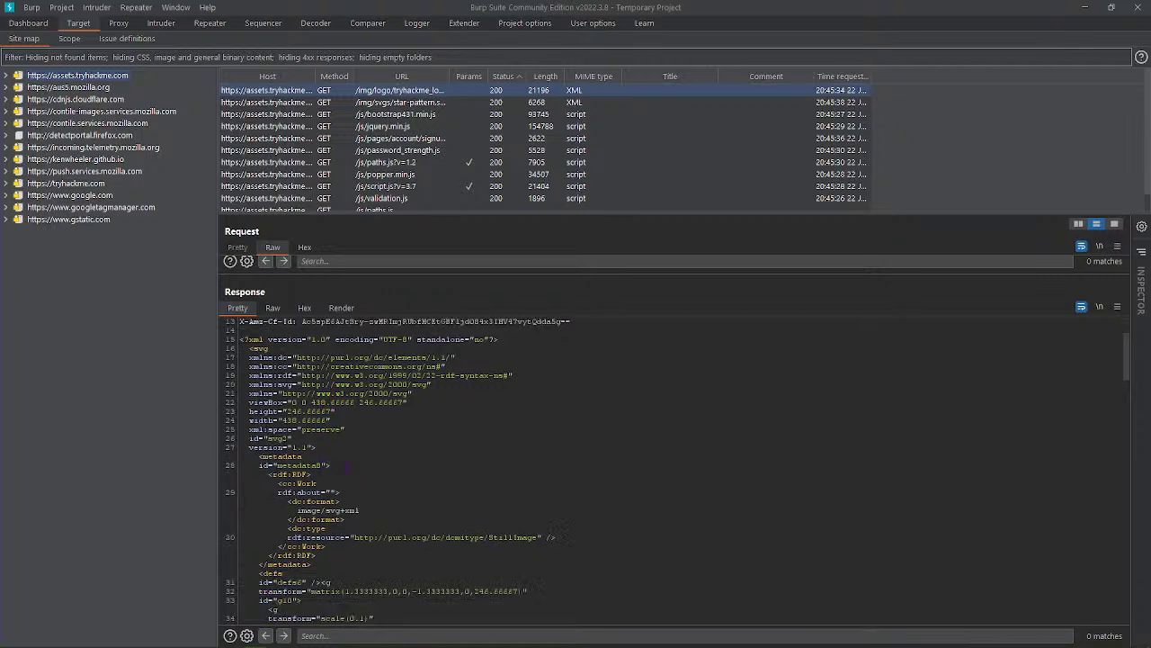
scroll(366, 466, down, 4)
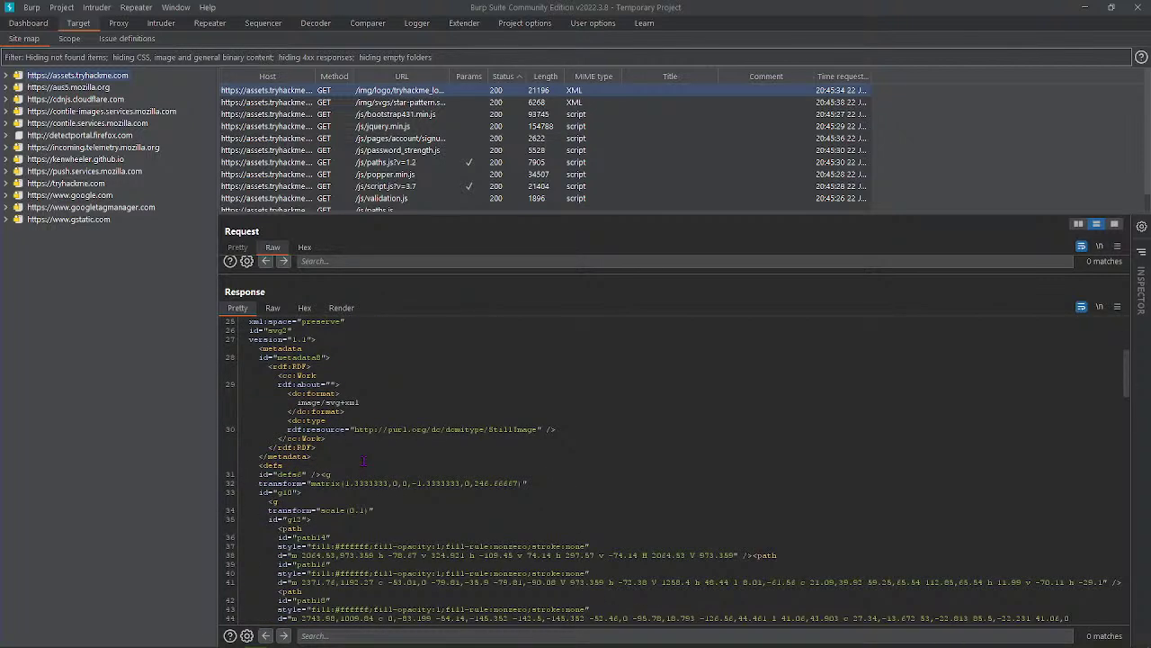
scroll(363, 462, down, 10)
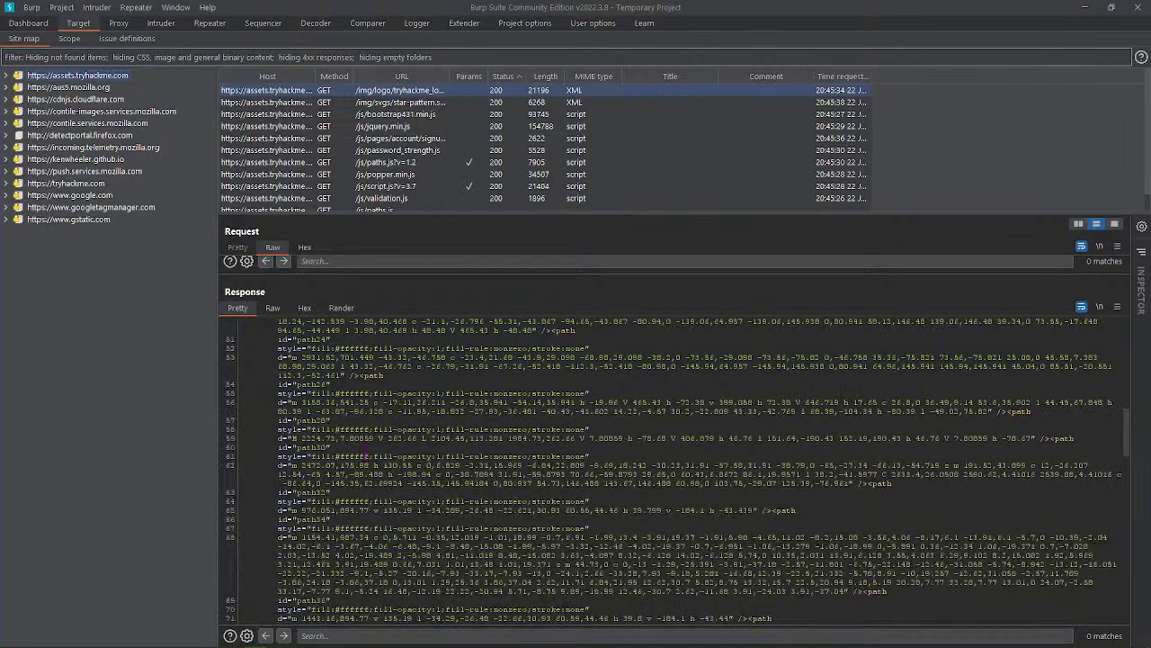
scroll(364, 461, down, 8)
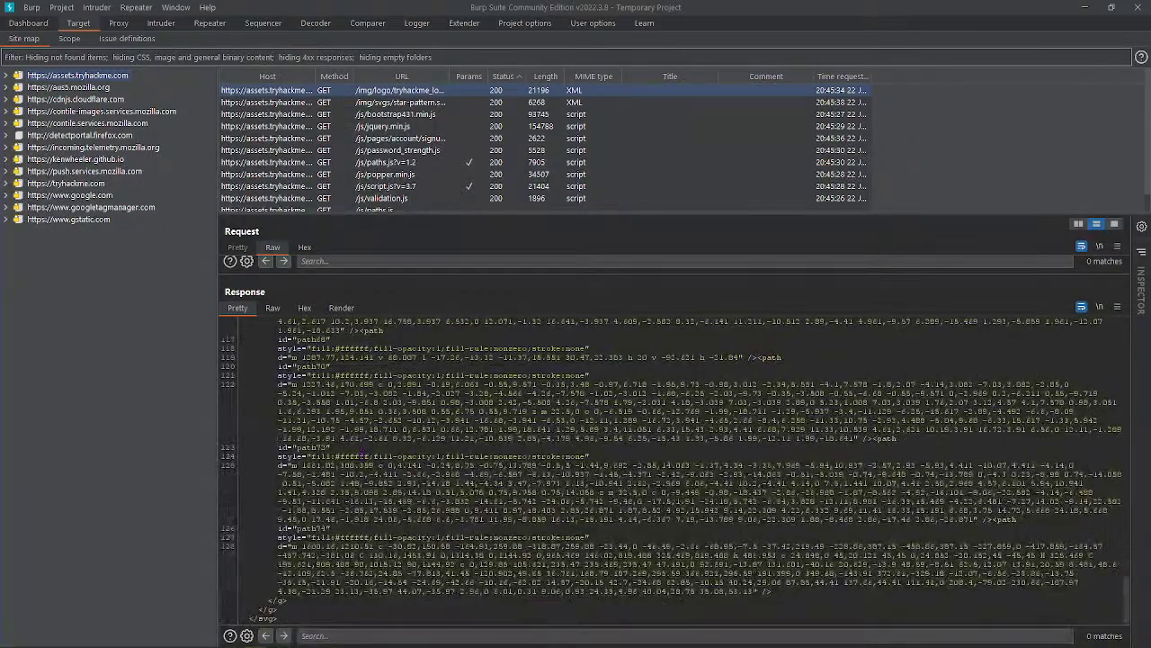
Examine the response headers and HTML source captured for the root page of tryhackme.com.
click(76, 195)
click(76, 183)
scroll(410, 459, down, 2)
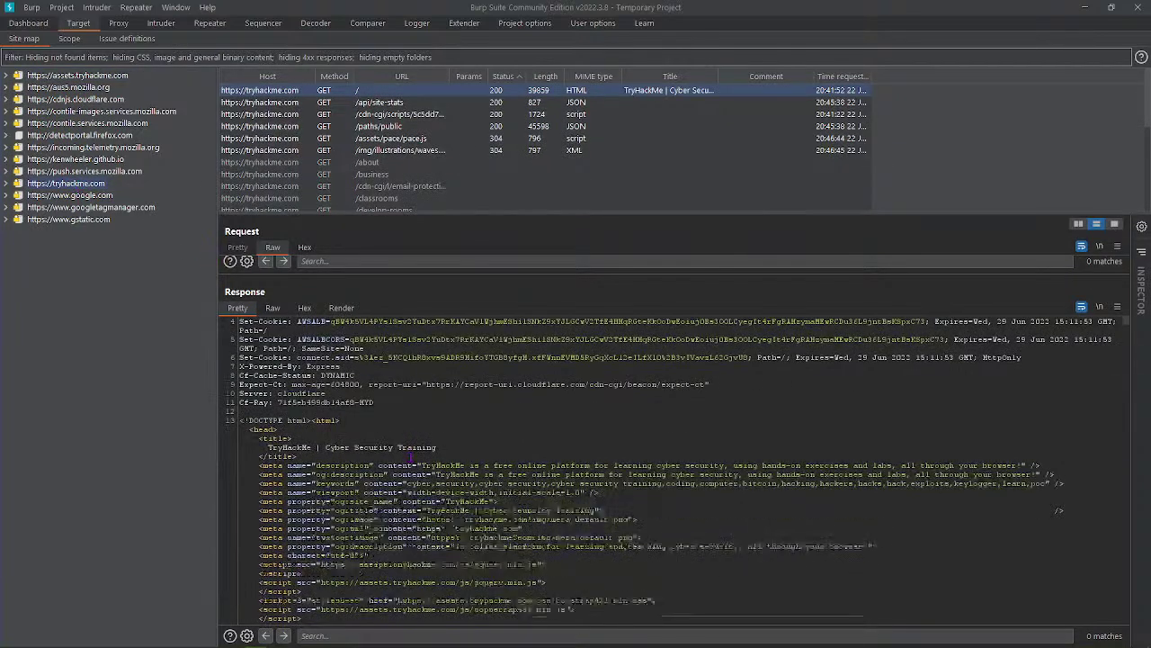
scroll(410, 457, down, 6)
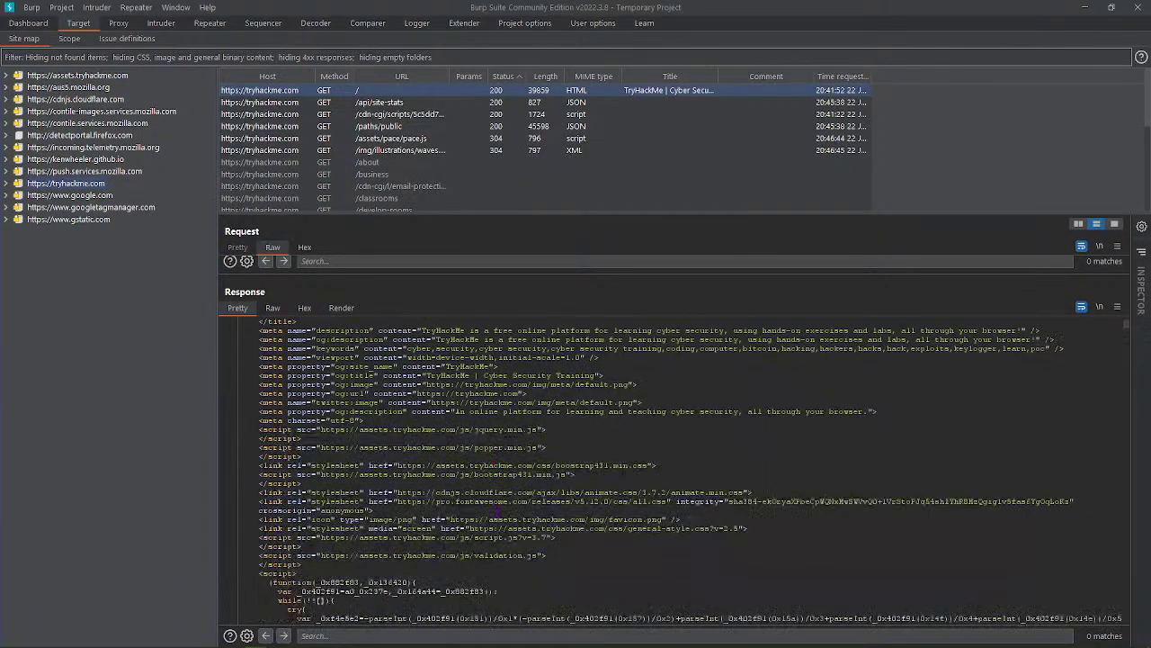
scroll(495, 513, down, 2)
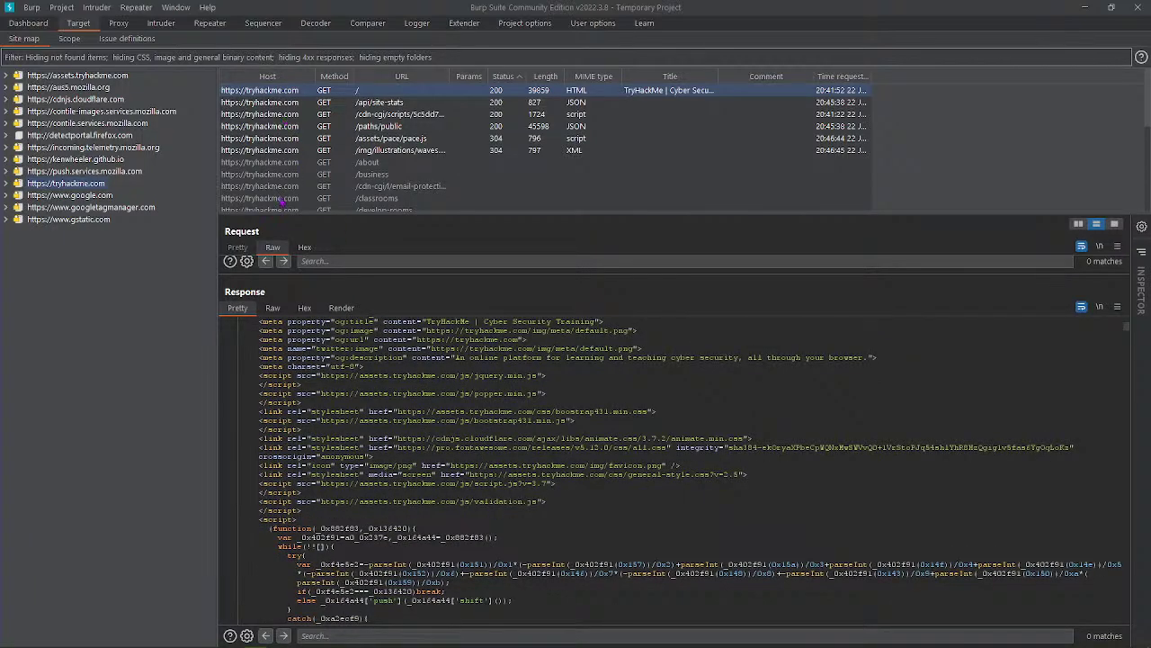
Switch to Brave and open a new browser tab beside the TryHackMe room.
key(alt+Tab)
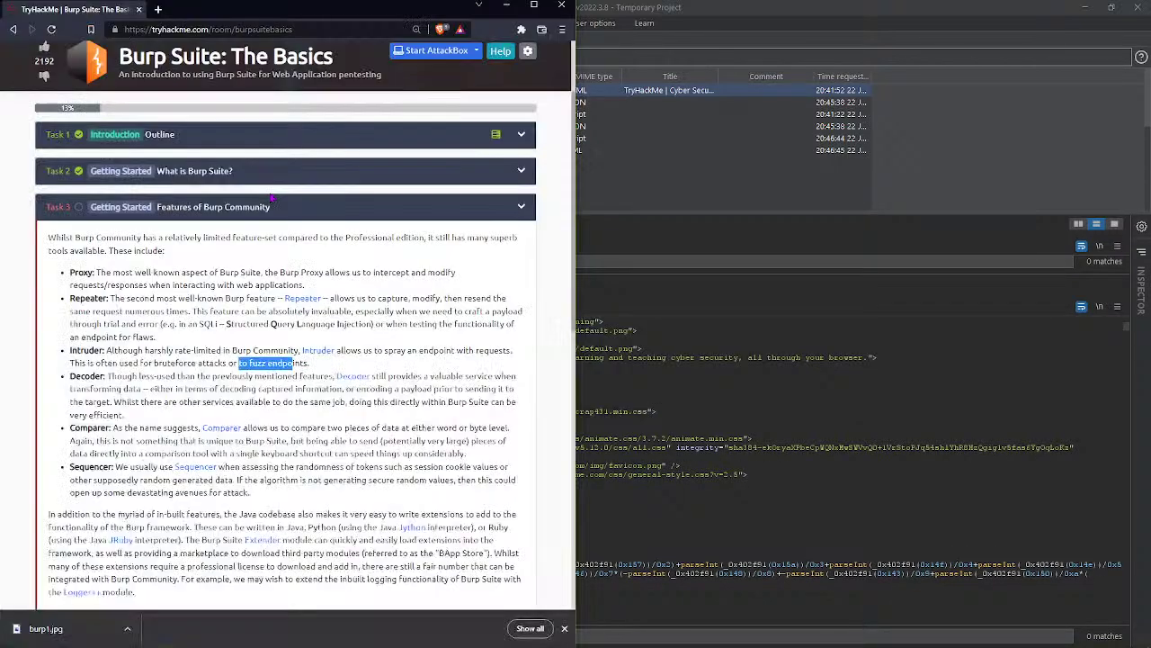
click(164, 9)
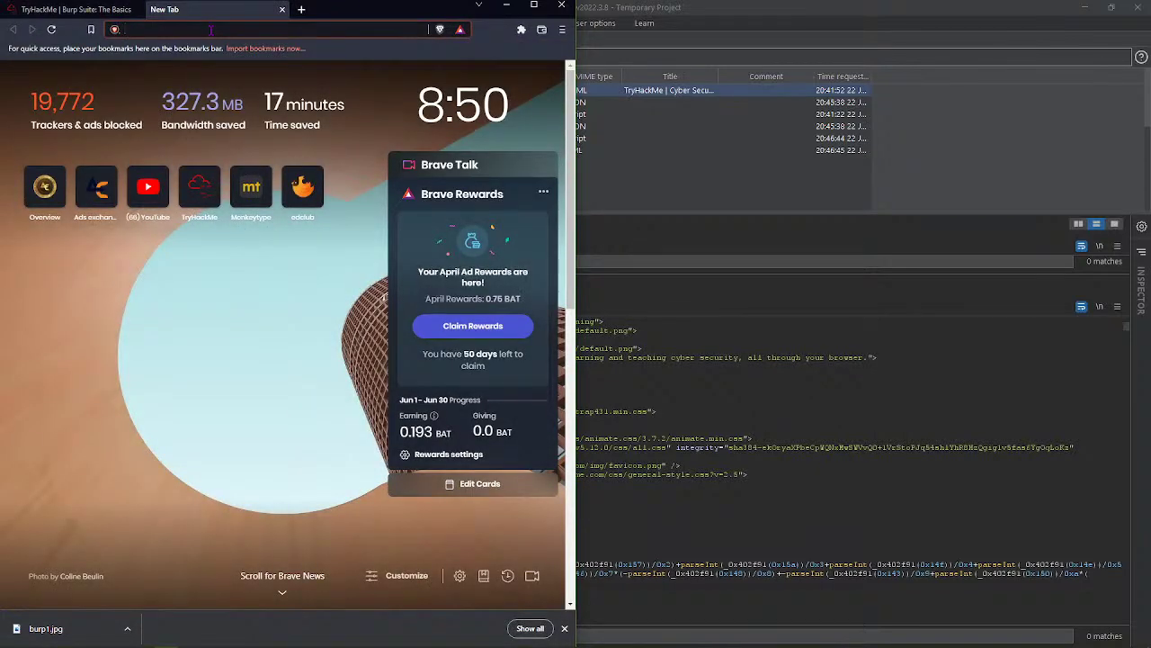